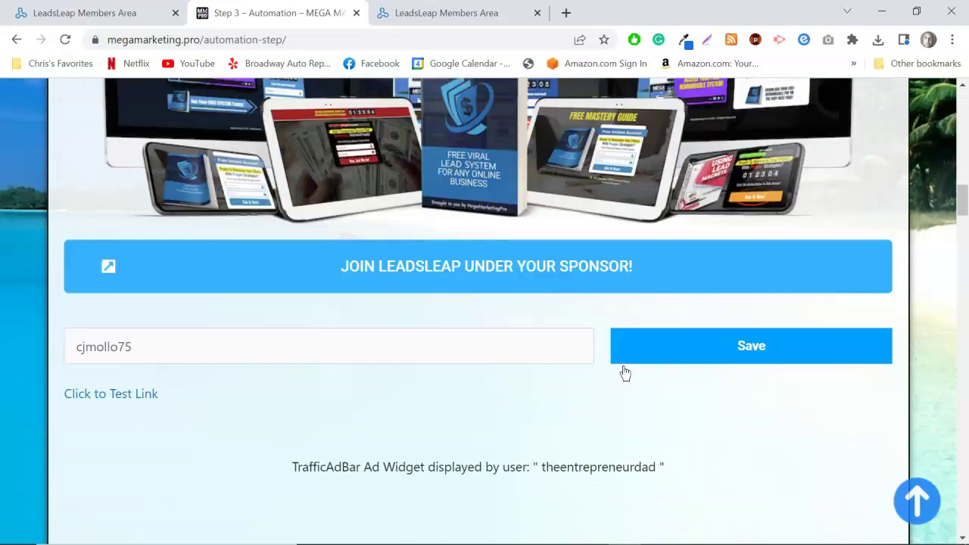
Preview lead capture page 1 in a new tab, then close the preview.
{"action": "scroll", "coordinate": [624, 373], "scroll_direction": "up", "scroll_amount": 1}
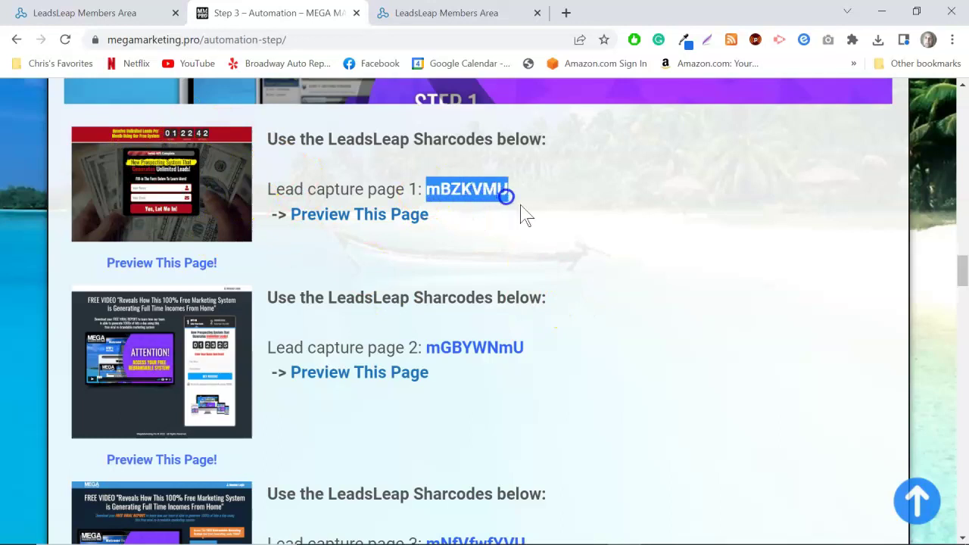
{"action": "left_click", "coordinate": [545, 207]}
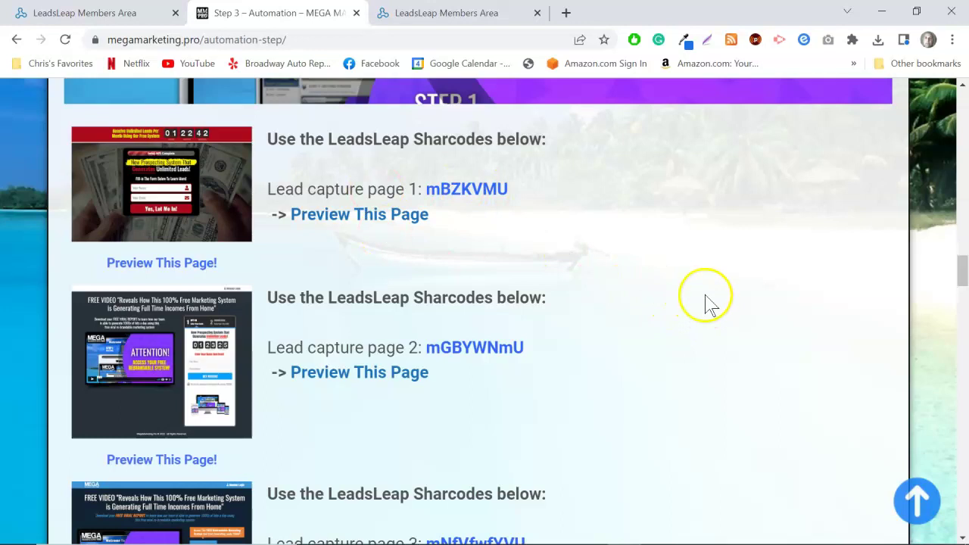
{"action": "scroll", "coordinate": [701, 303], "scroll_direction": "down", "scroll_amount": 1}
{"action": "scroll", "coordinate": [699, 303], "scroll_direction": "up", "scroll_amount": 1}
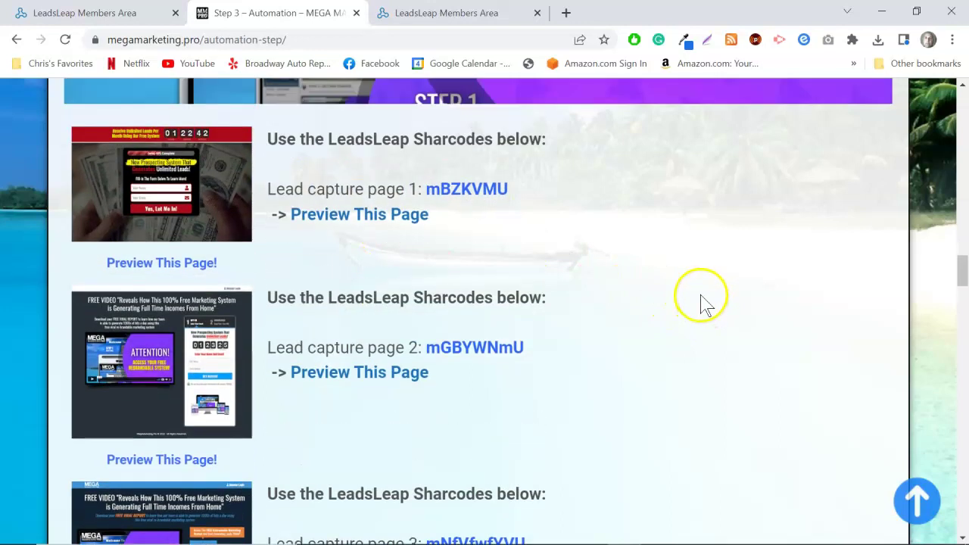
{"action": "left_click", "coordinate": [172, 203]}
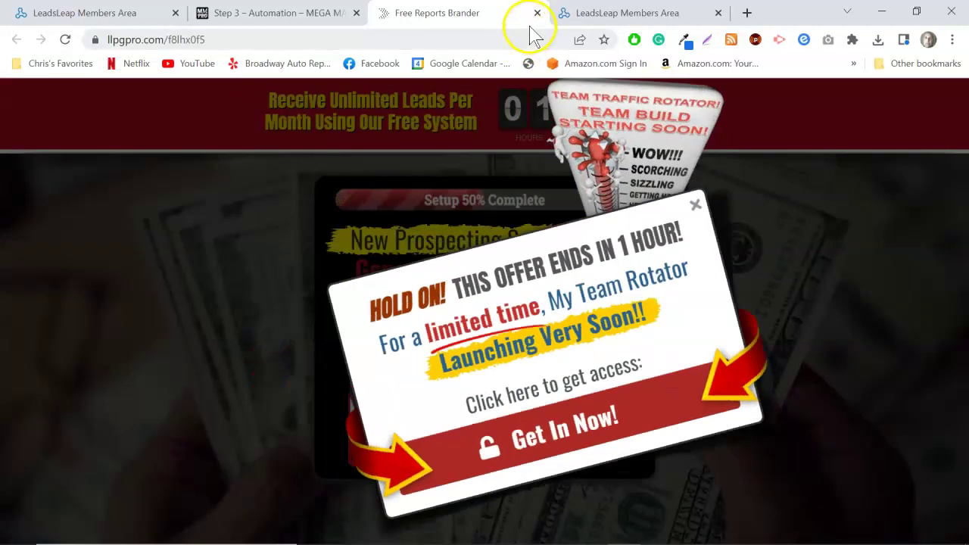
{"action": "left_click", "coordinate": [537, 13]}
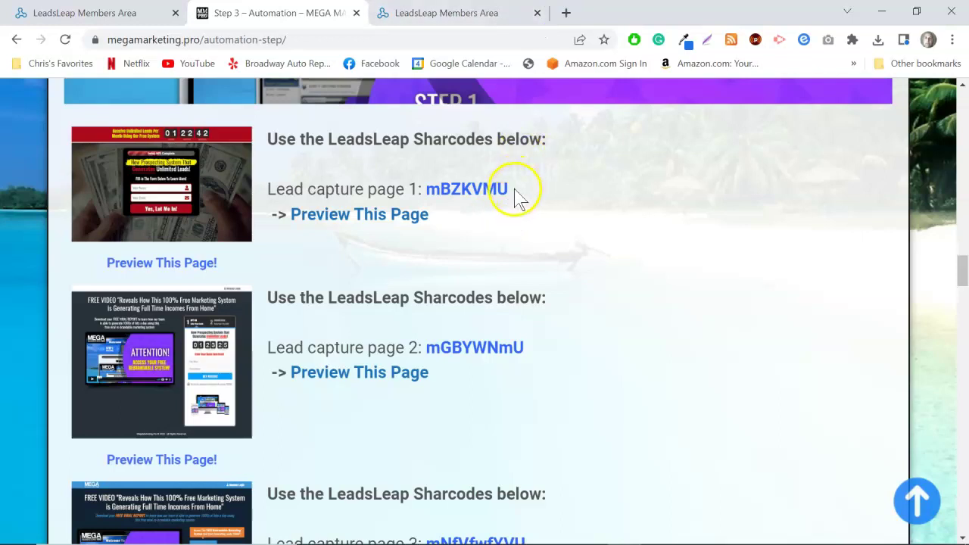
{"action": "right_click", "coordinate": [431, 191]}
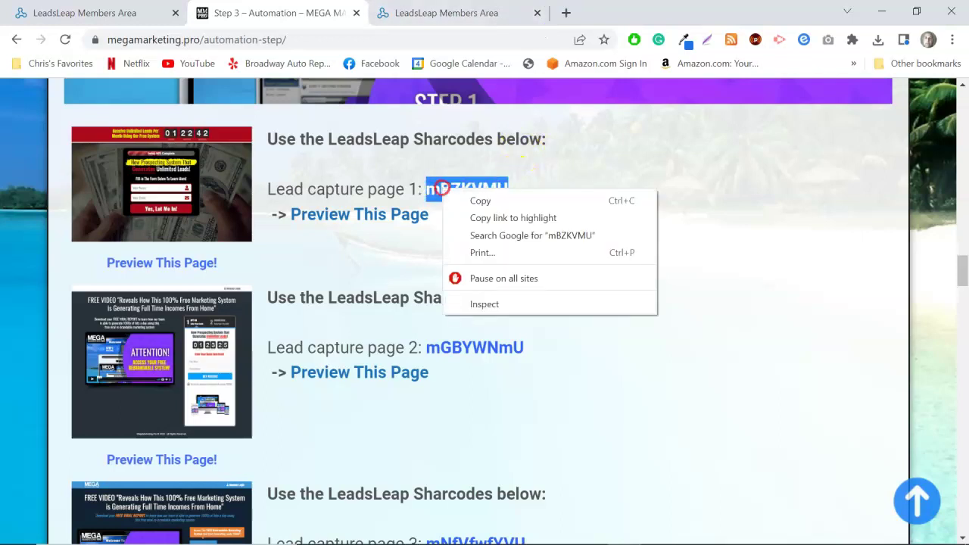
{"action": "left_click", "coordinate": [480, 200]}
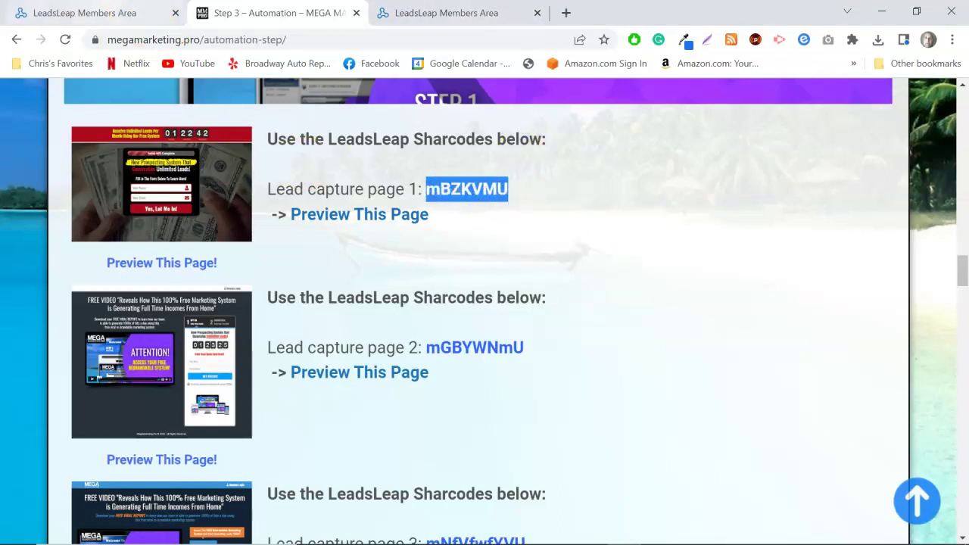
{"action": "left_click", "coordinate": [83, 13]}
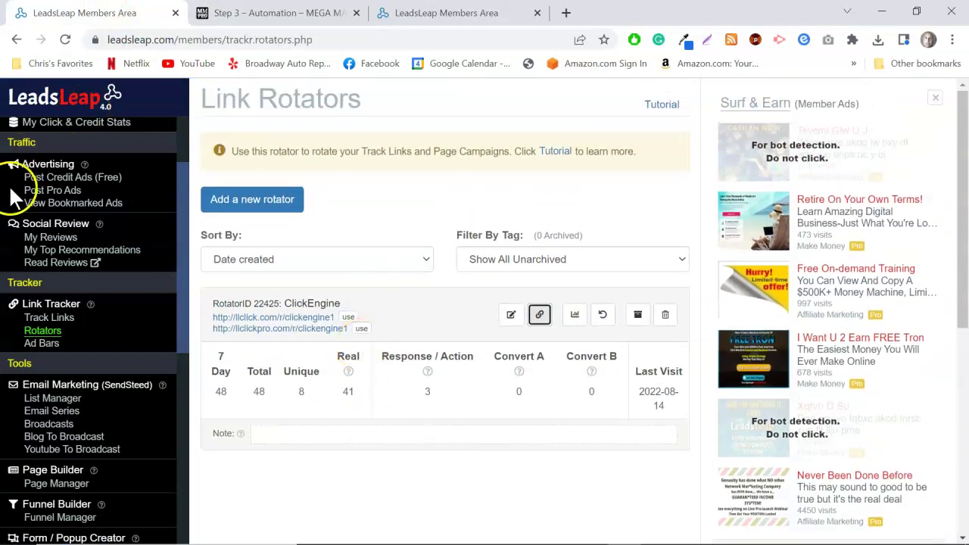
Add a new Page Manager campaign named 'MMP LC Page #3'.
{"action": "scroll", "coordinate": [93, 377], "scroll_direction": "down", "scroll_amount": 2}
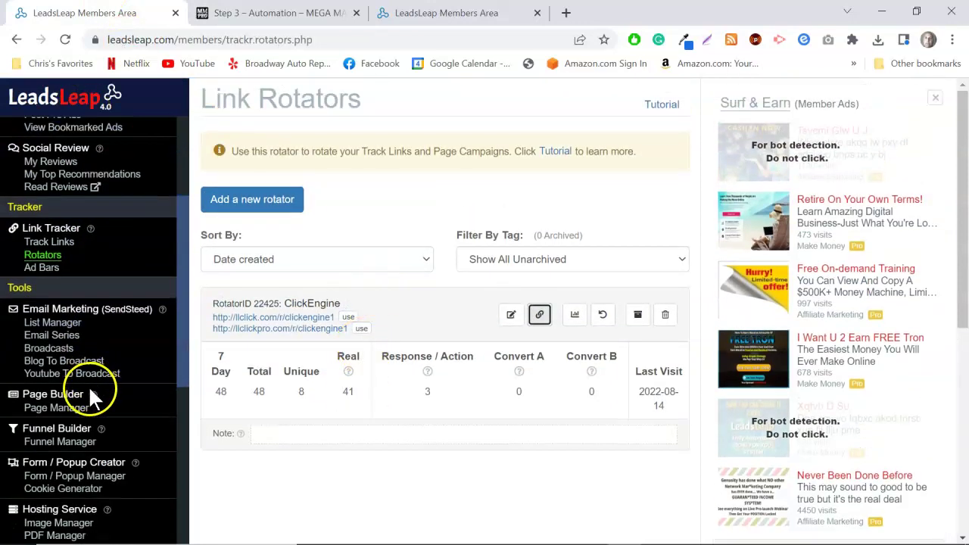
{"action": "left_click", "coordinate": [63, 338]}
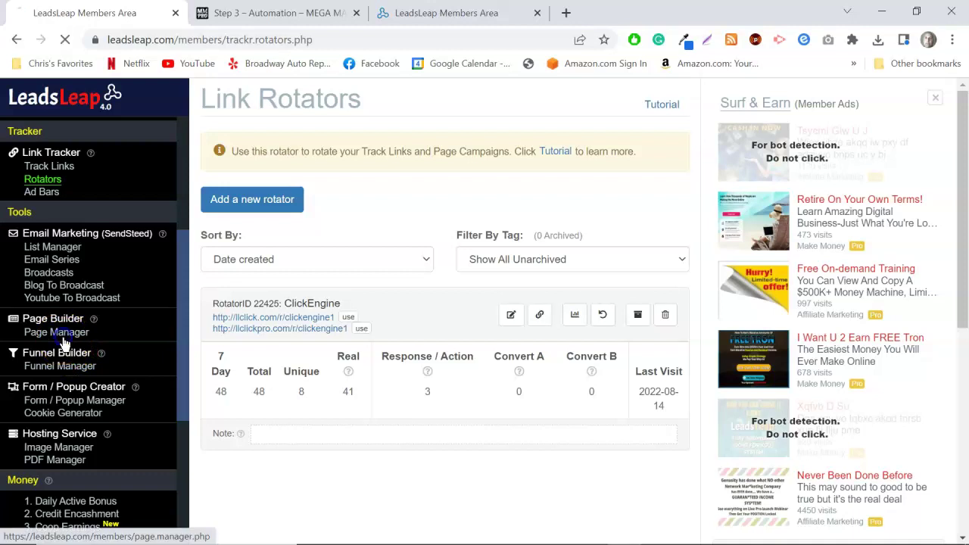
{"action": "scroll", "coordinate": [469, 402], "scroll_direction": "down", "scroll_amount": 1}
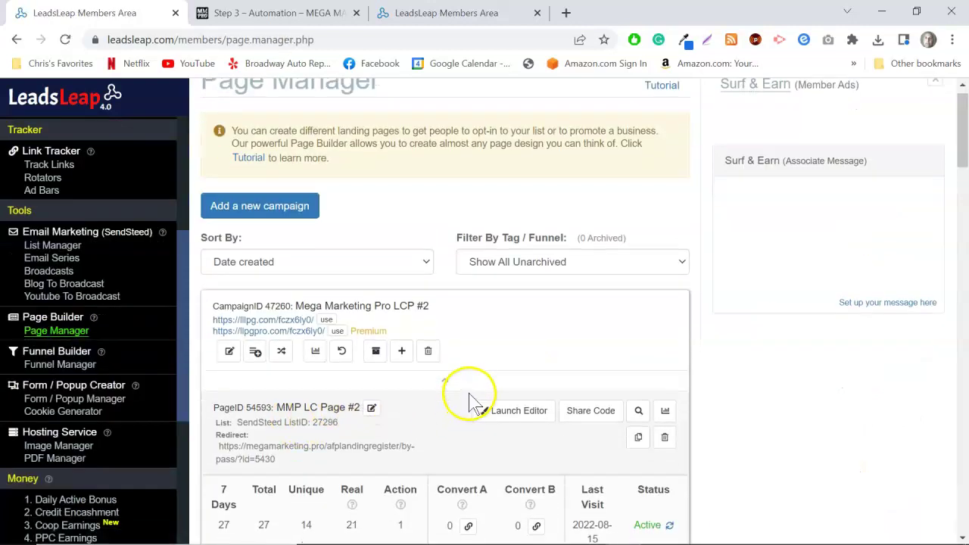
{"action": "scroll", "coordinate": [470, 401], "scroll_direction": "down", "scroll_amount": 1}
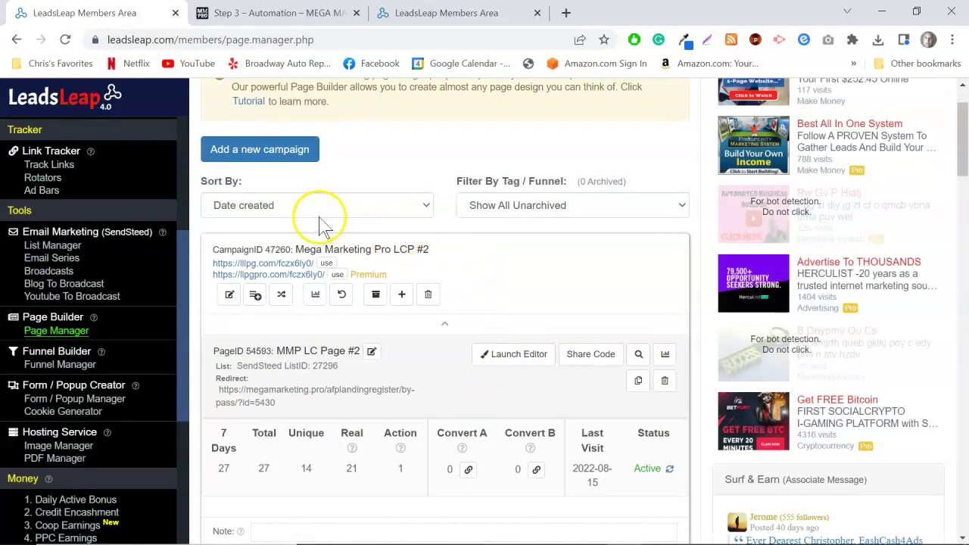
{"action": "left_click", "coordinate": [250, 150]}
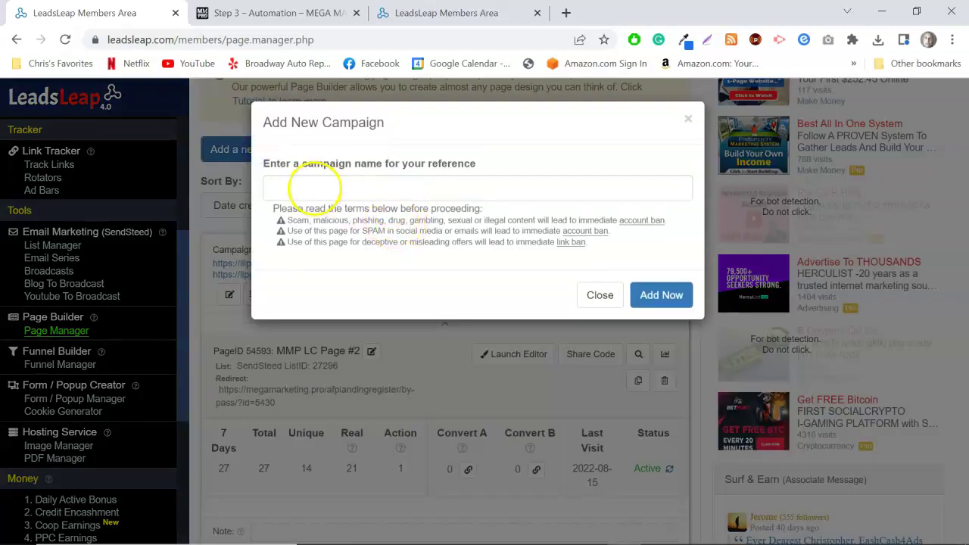
{"action": "left_click", "coordinate": [311, 189]}
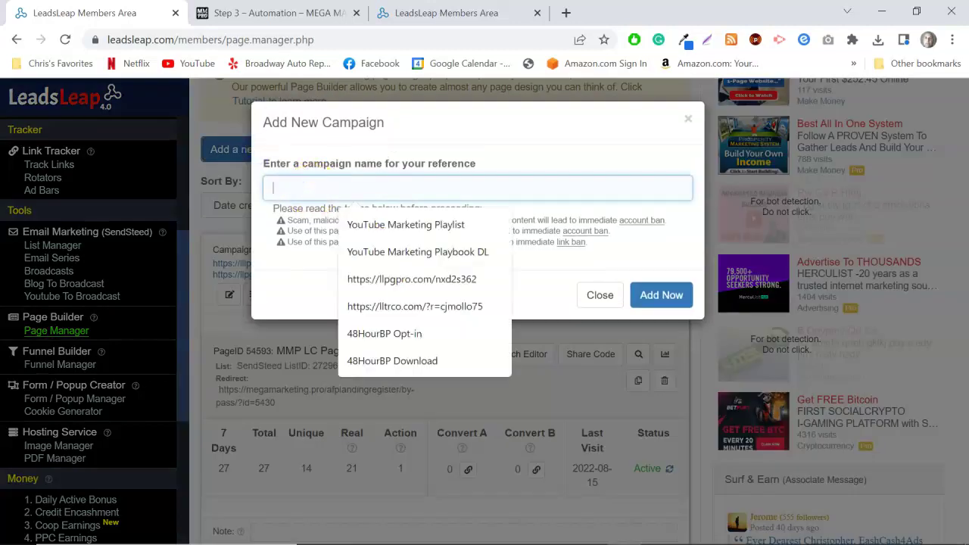
{"action": "type", "text": "MMP LC Page #3"}
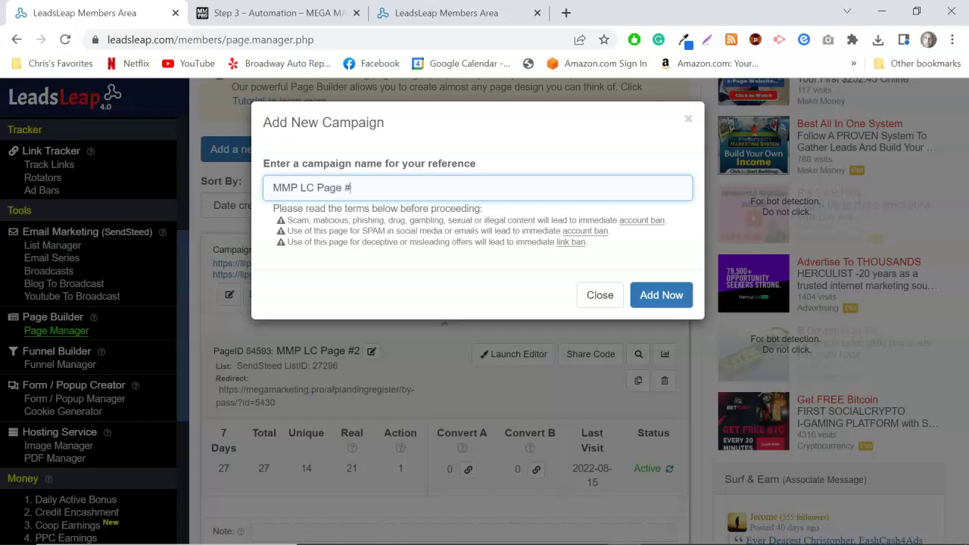
{"action": "left_click", "coordinate": [660, 295]}
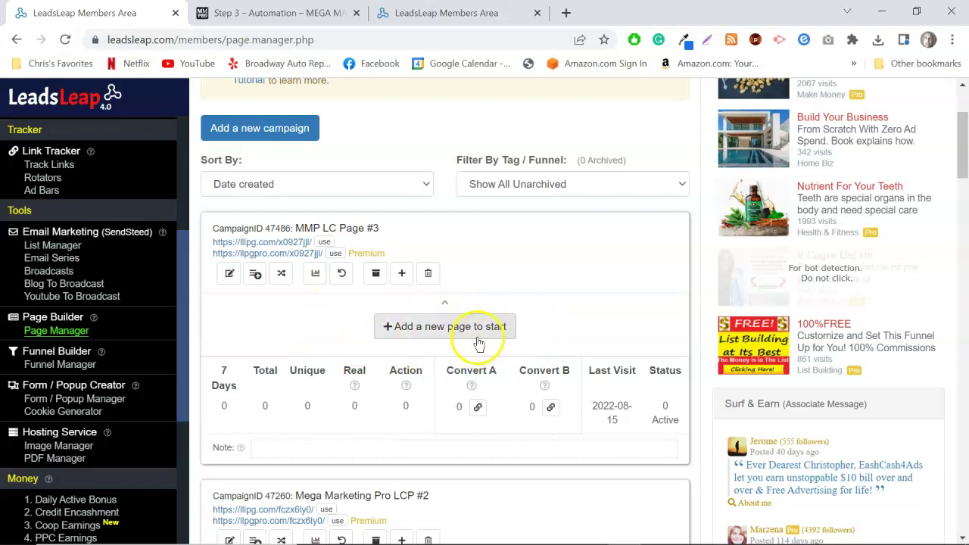
{"action": "left_click", "coordinate": [453, 329]}
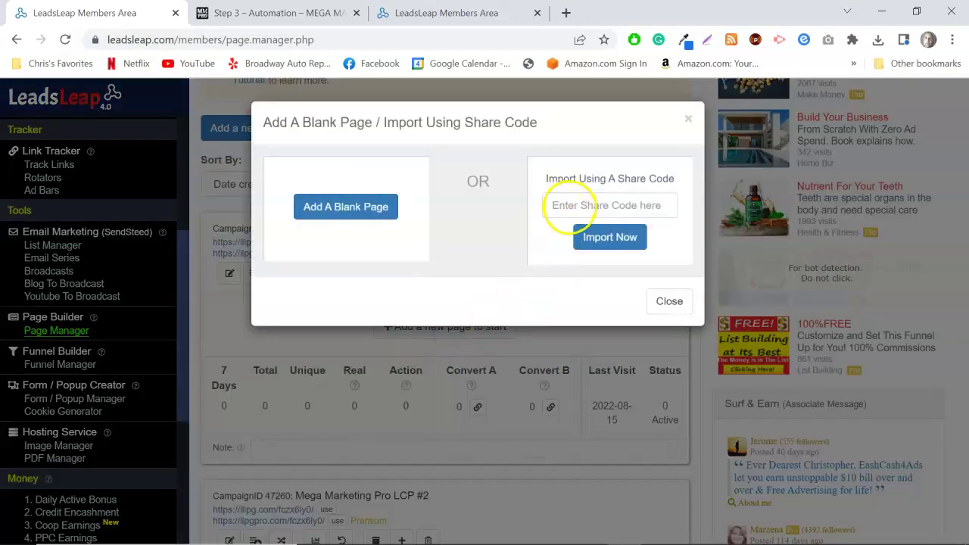
{"action": "left_click", "coordinate": [573, 207]}
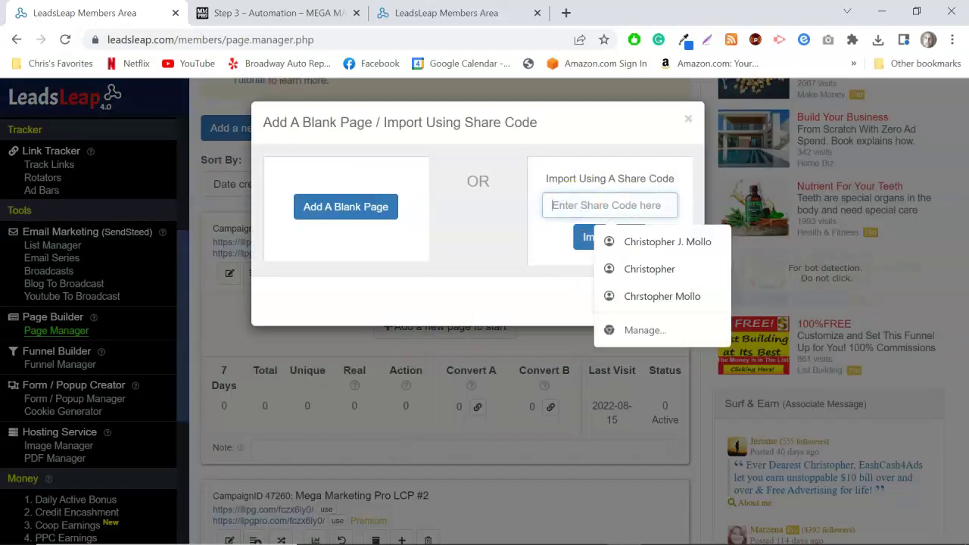
{"action": "right_click", "coordinate": [572, 205]}
{"action": "left_click", "coordinate": [614, 321]}
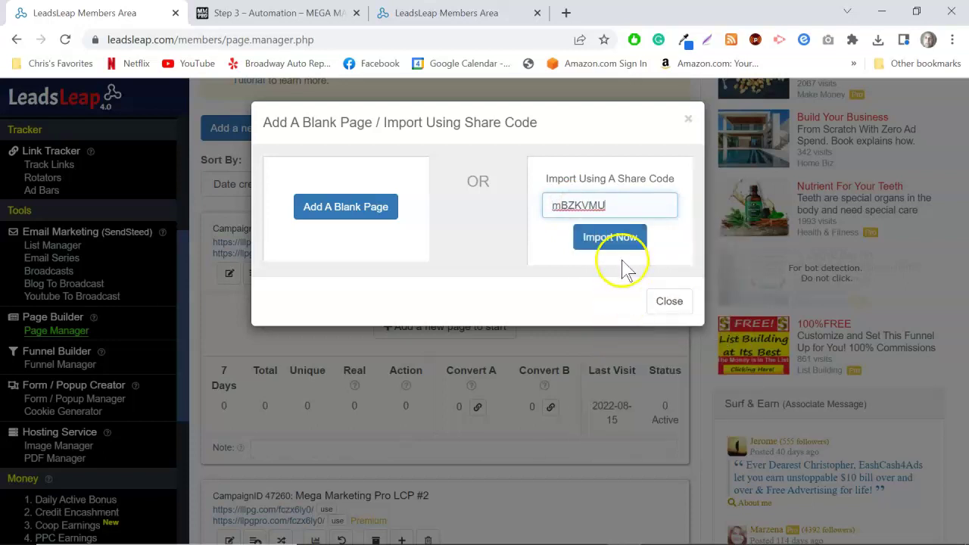
{"action": "left_click", "coordinate": [613, 239]}
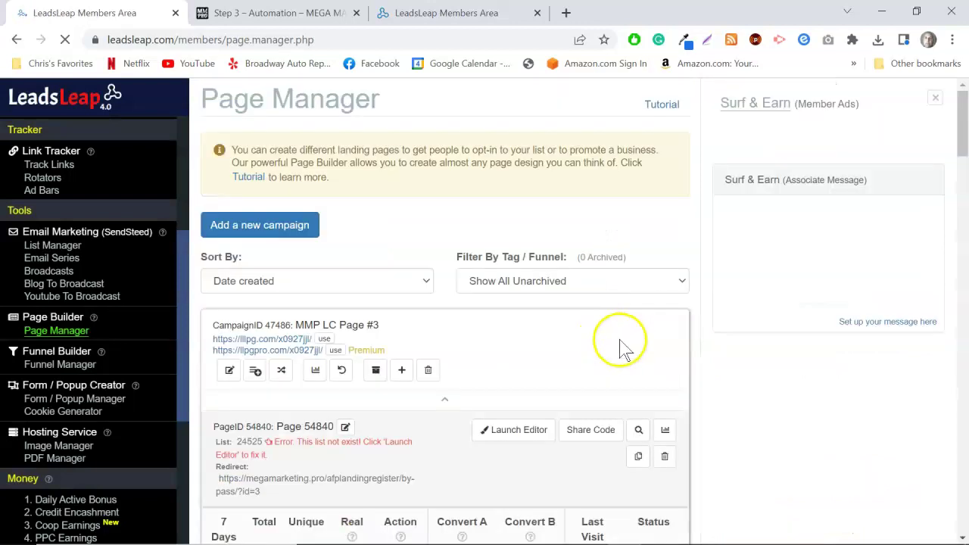
{"action": "scroll", "coordinate": [615, 350], "scroll_direction": "down", "scroll_amount": 1}
{"action": "scroll", "coordinate": [615, 350], "scroll_direction": "down", "scroll_amount": 1}
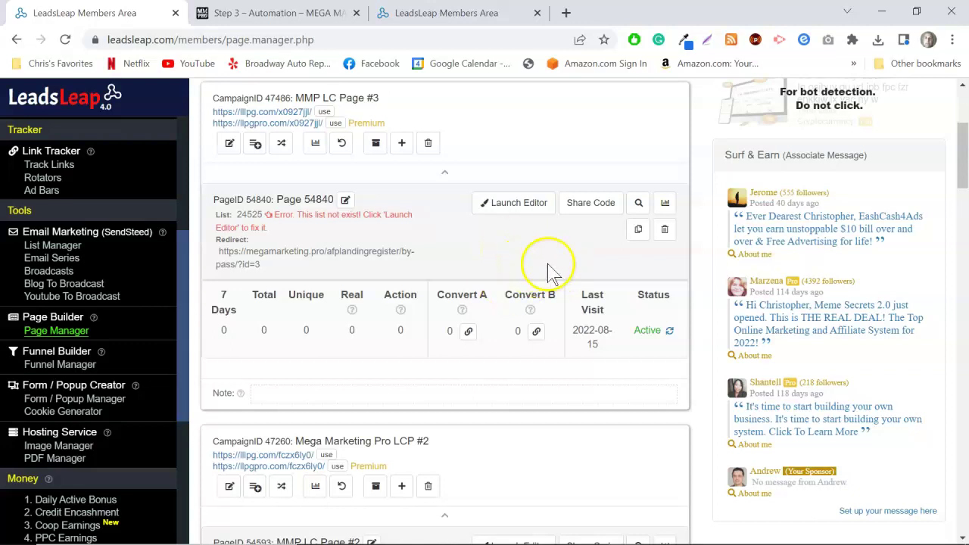
{"action": "left_click", "coordinate": [288, 13]}
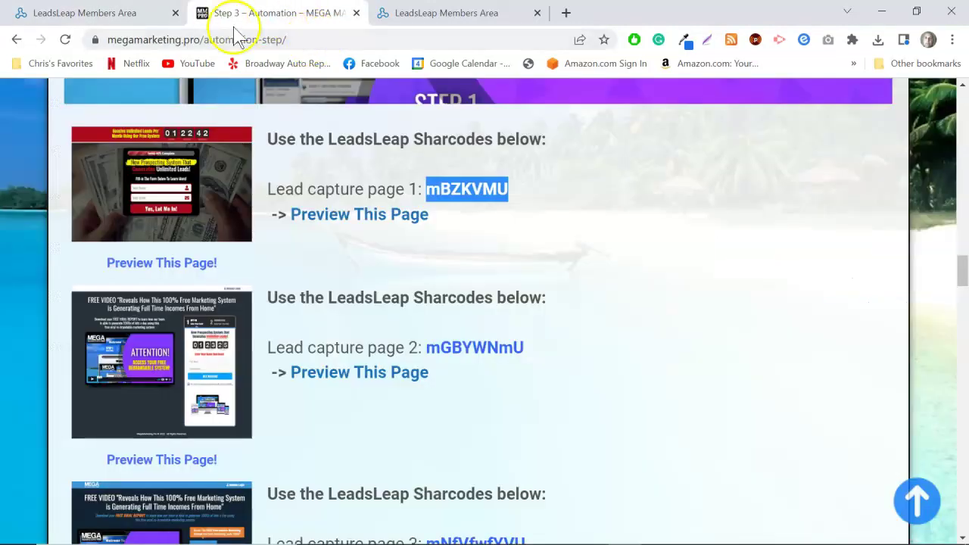
Preview lead capture page 1 again and close the preview.
{"action": "scroll", "coordinate": [621, 280], "scroll_direction": "down", "scroll_amount": 12}
{"action": "scroll", "coordinate": [624, 288], "scroll_direction": "up", "scroll_amount": 2}
{"action": "scroll", "coordinate": [624, 291], "scroll_direction": "up", "scroll_amount": 10}
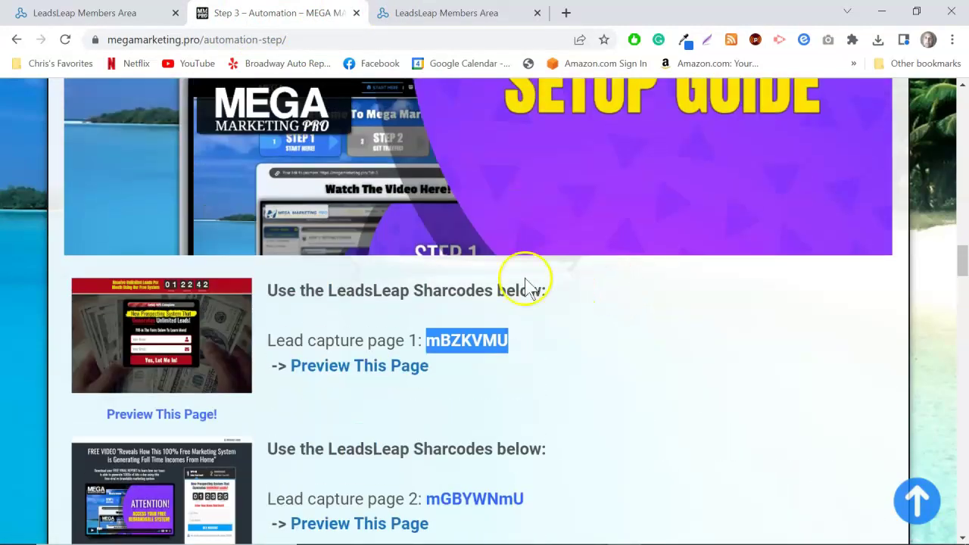
{"action": "left_click", "coordinate": [188, 336]}
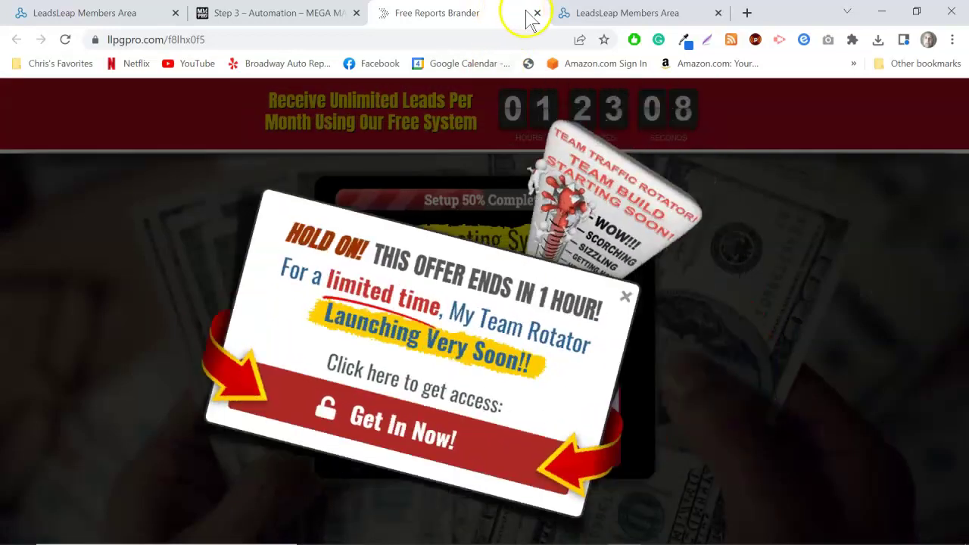
{"action": "left_click", "coordinate": [536, 12]}
Scroll down to the three free-download books and their registration links.
{"action": "scroll", "coordinate": [439, 266], "scroll_direction": "down", "scroll_amount": 20}
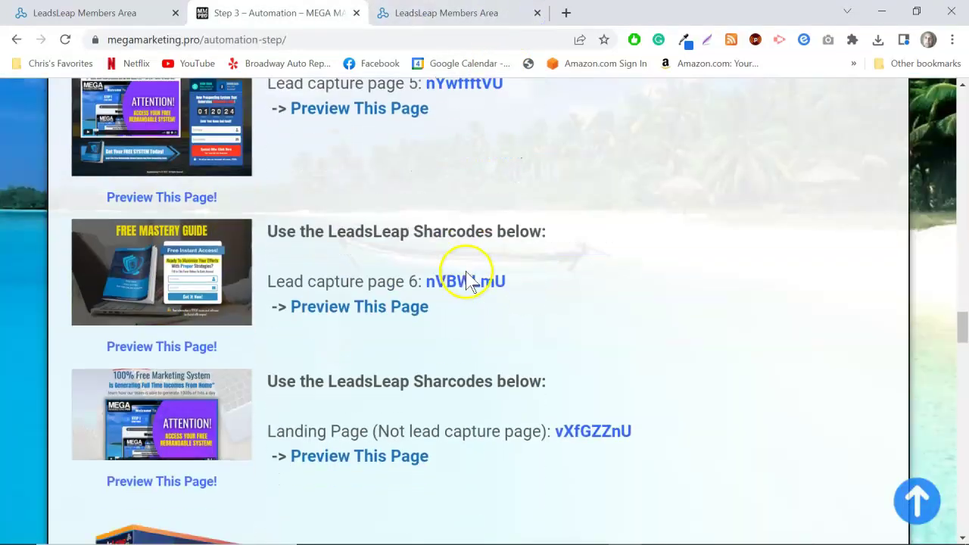
{"action": "scroll", "coordinate": [481, 270], "scroll_direction": "down", "scroll_amount": 4}
{"action": "scroll", "coordinate": [761, 295], "scroll_direction": "up", "scroll_amount": 1}
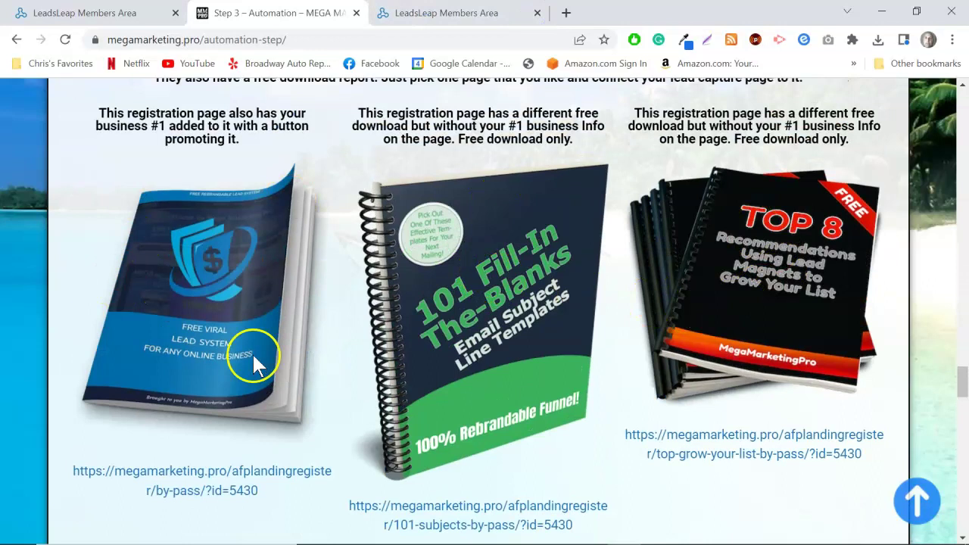
{"action": "scroll", "coordinate": [784, 318], "scroll_direction": "down", "scroll_amount": 1}
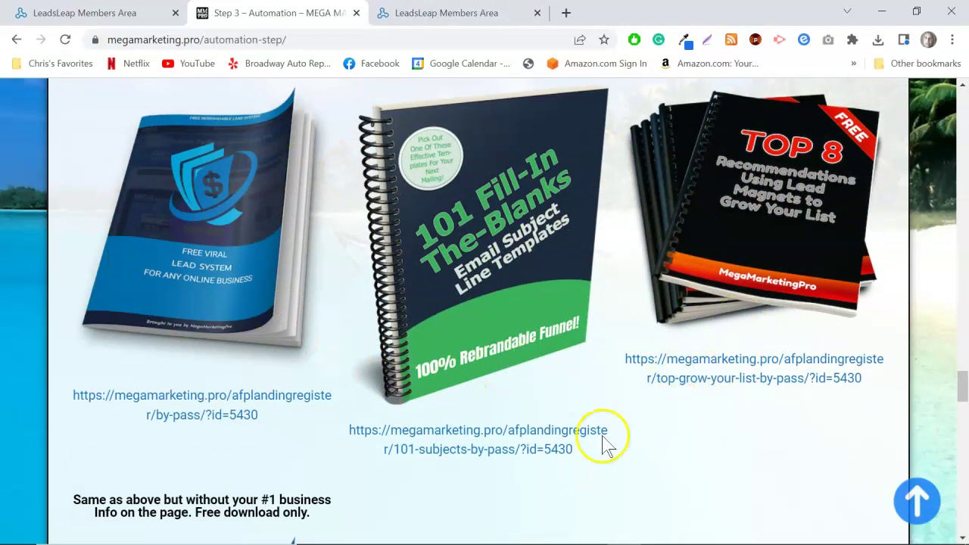
{"action": "scroll", "coordinate": [613, 438], "scroll_direction": "up", "scroll_amount": 1}
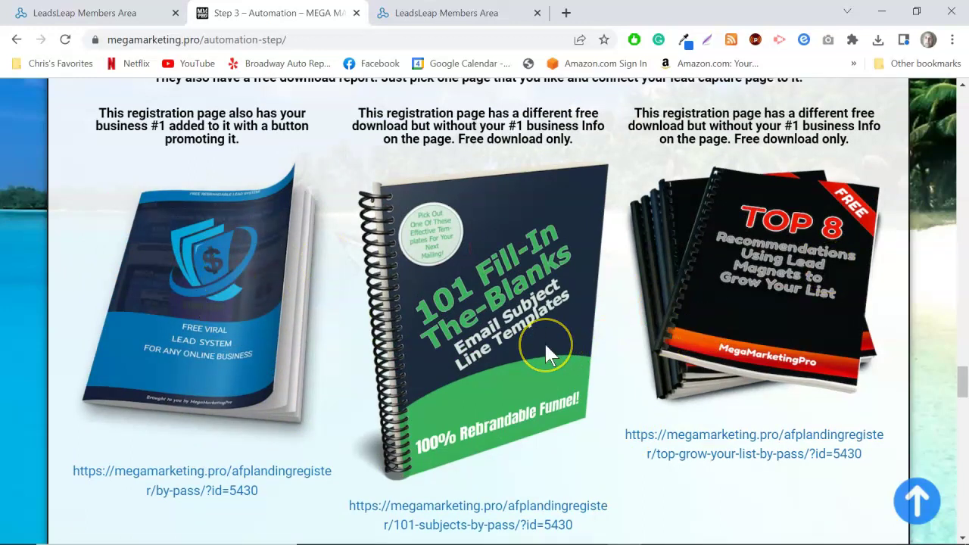
{"action": "left_click", "coordinate": [551, 375]}
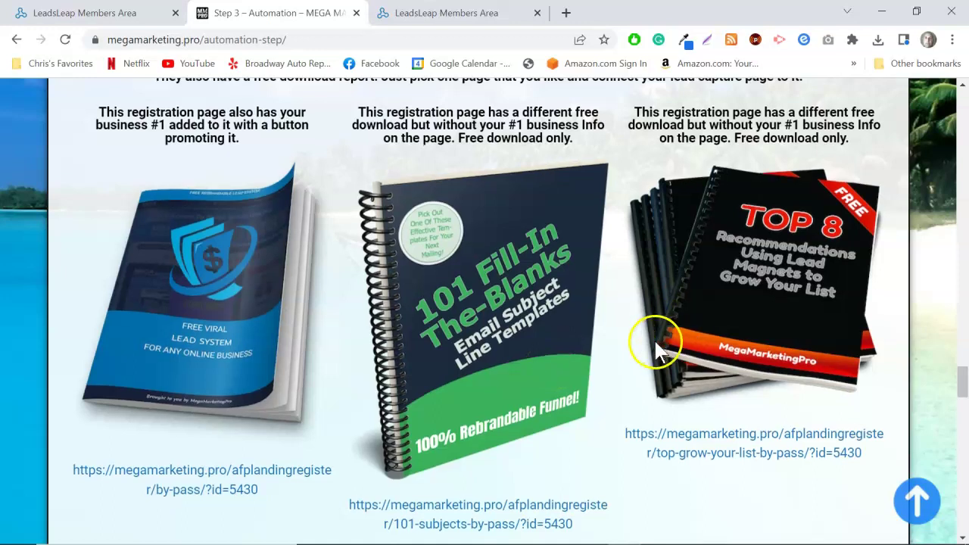
{"action": "scroll", "coordinate": [649, 342], "scroll_direction": "down", "scroll_amount": 1}
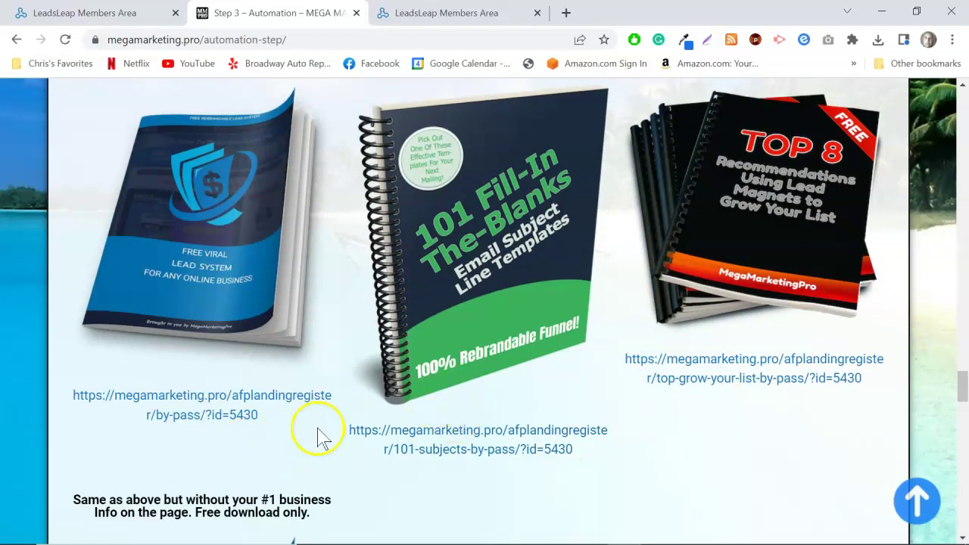
{"action": "left_click", "coordinate": [244, 397]}
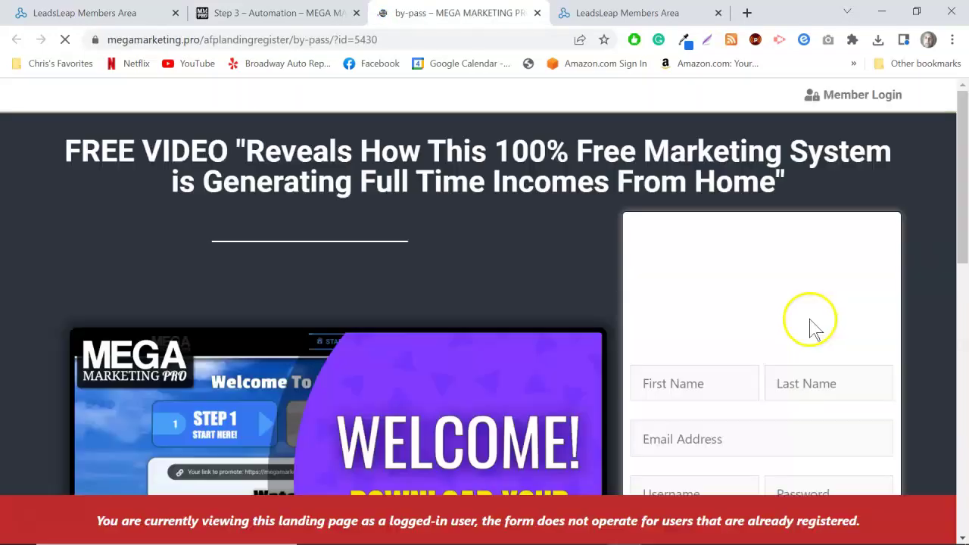
{"action": "scroll", "coordinate": [485, 284], "scroll_direction": "down", "scroll_amount": 1}
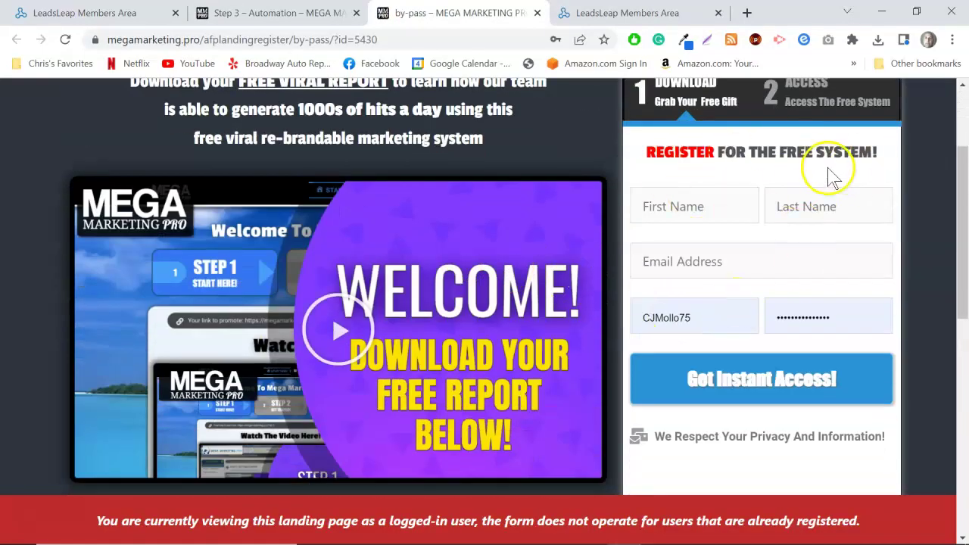
{"action": "scroll", "coordinate": [564, 371], "scroll_direction": "up", "scroll_amount": 1}
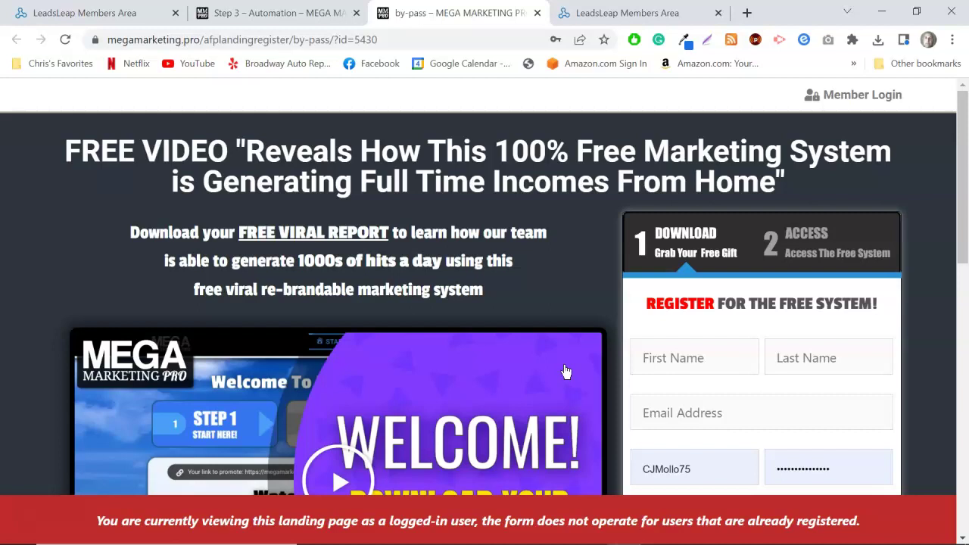
{"action": "mouse_move", "coordinate": [559, 15]}
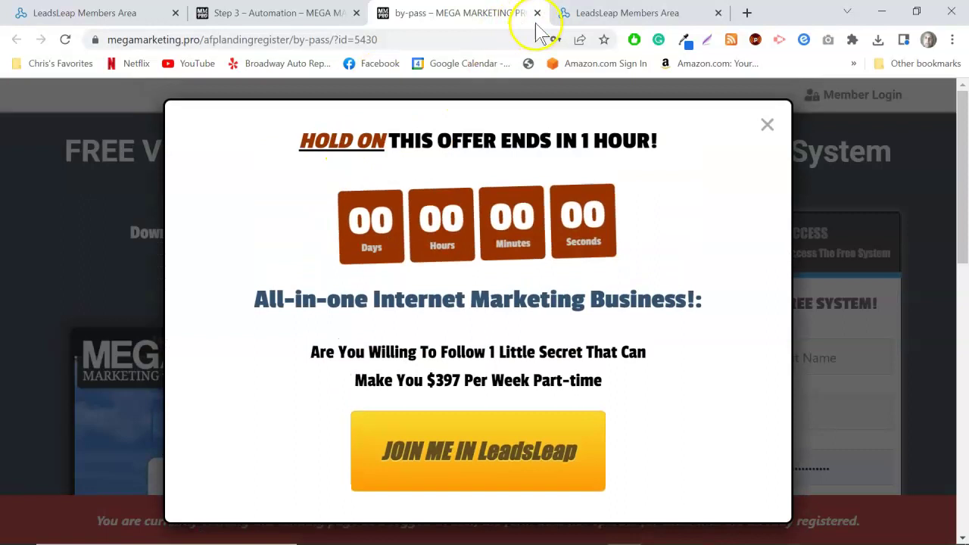
{"action": "left_click", "coordinate": [534, 14]}
{"action": "scroll", "coordinate": [841, 382], "scroll_direction": "up", "scroll_amount": 3}
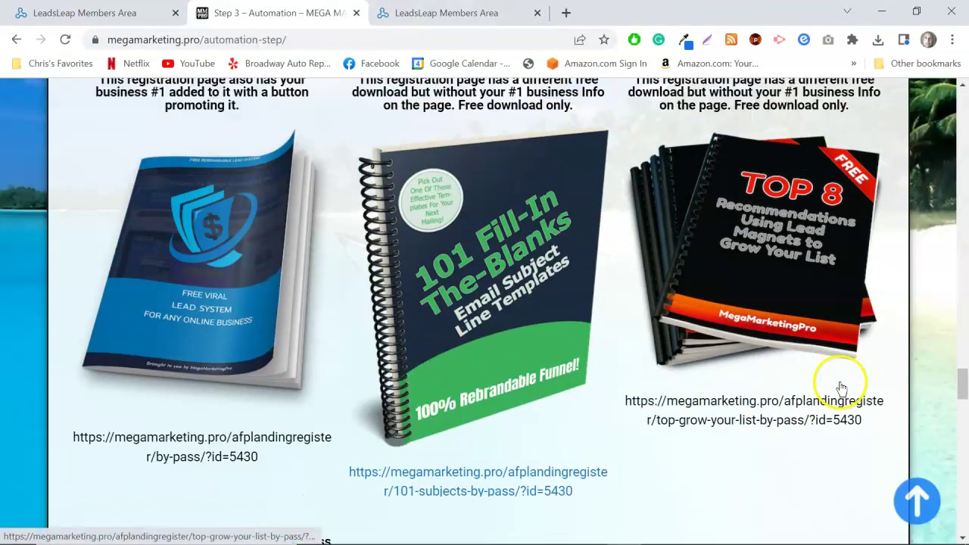
{"action": "scroll", "coordinate": [839, 380], "scroll_direction": "down", "scroll_amount": 3}
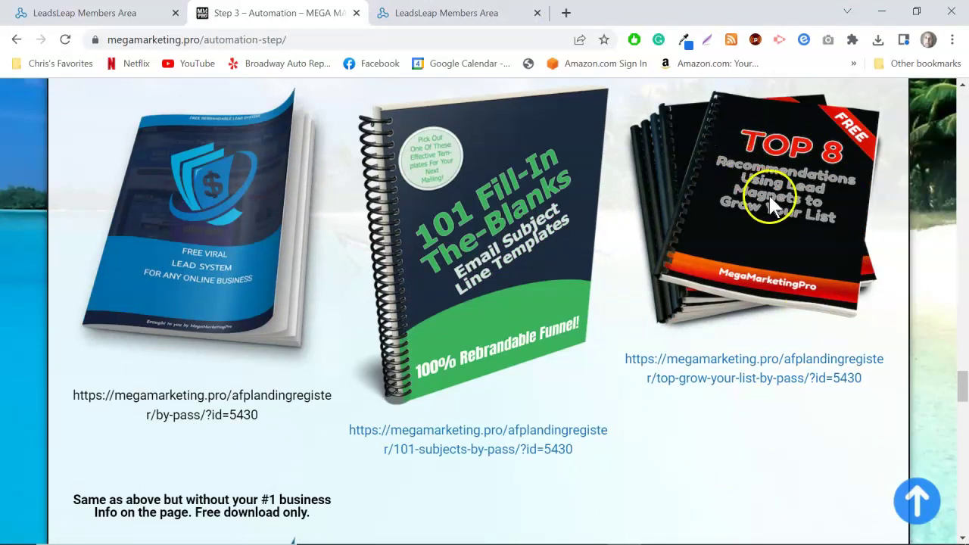
Preview the Top 8 book's registration page, close it, and copy its link address.
{"action": "left_click", "coordinate": [742, 360]}
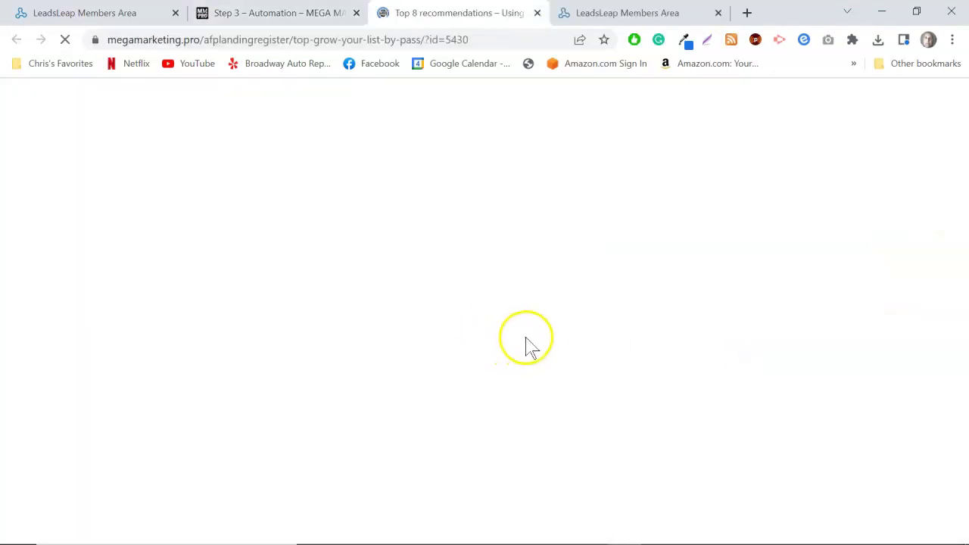
{"action": "scroll", "coordinate": [524, 315], "scroll_direction": "down", "scroll_amount": 5}
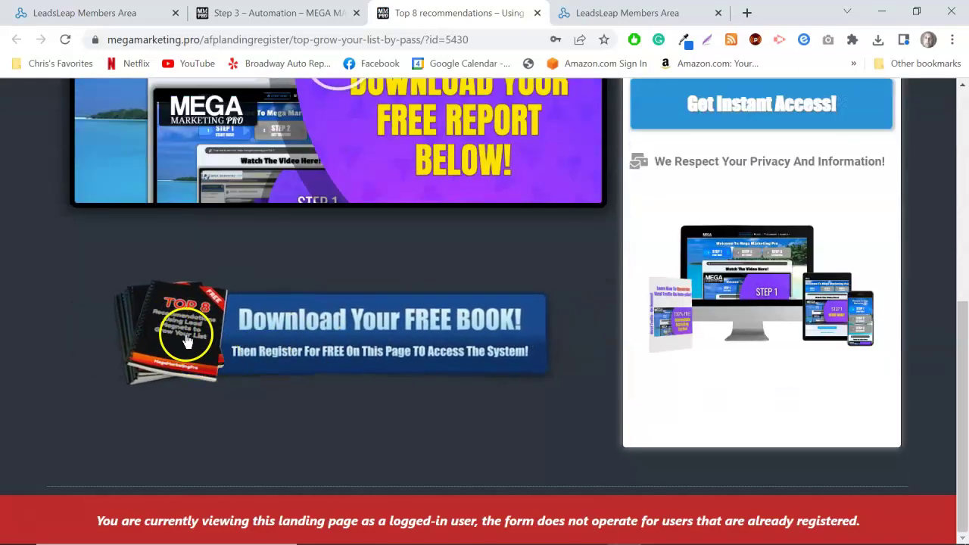
{"action": "scroll", "coordinate": [424, 345], "scroll_direction": "up", "scroll_amount": 6}
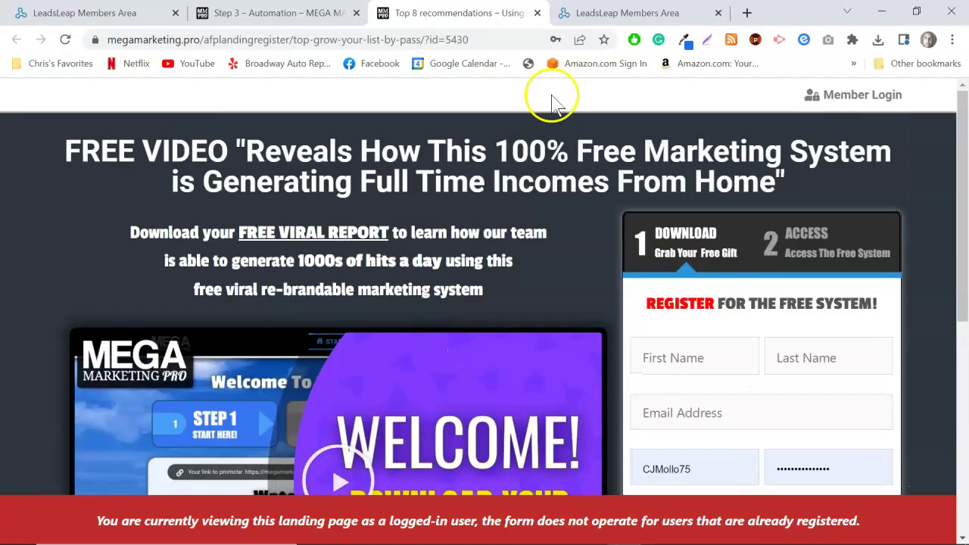
{"action": "left_click", "coordinate": [537, 13]}
{"action": "right_click", "coordinate": [720, 359]}
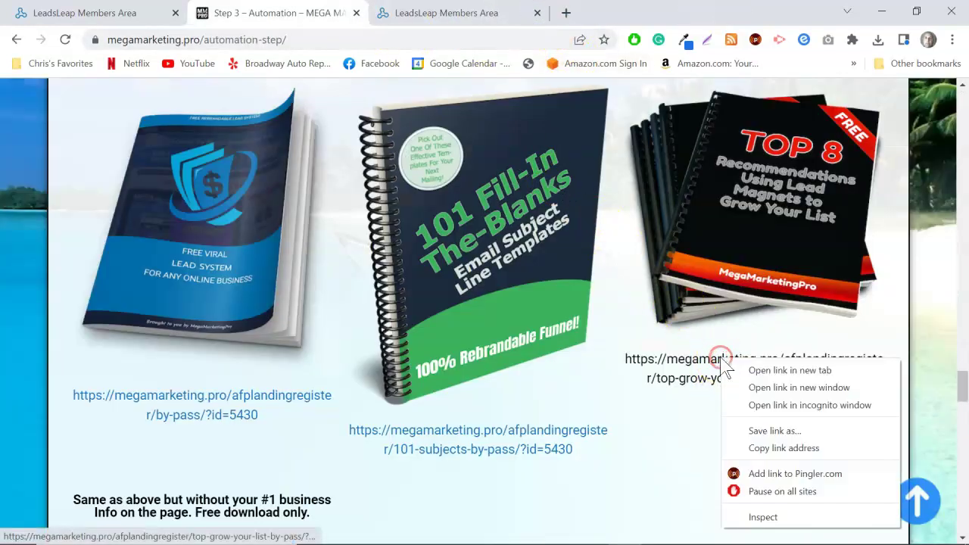
{"action": "left_click", "coordinate": [773, 449]}
Open Page 54840 in the page builder and show its list settings.
{"action": "left_click", "coordinate": [110, 10]}
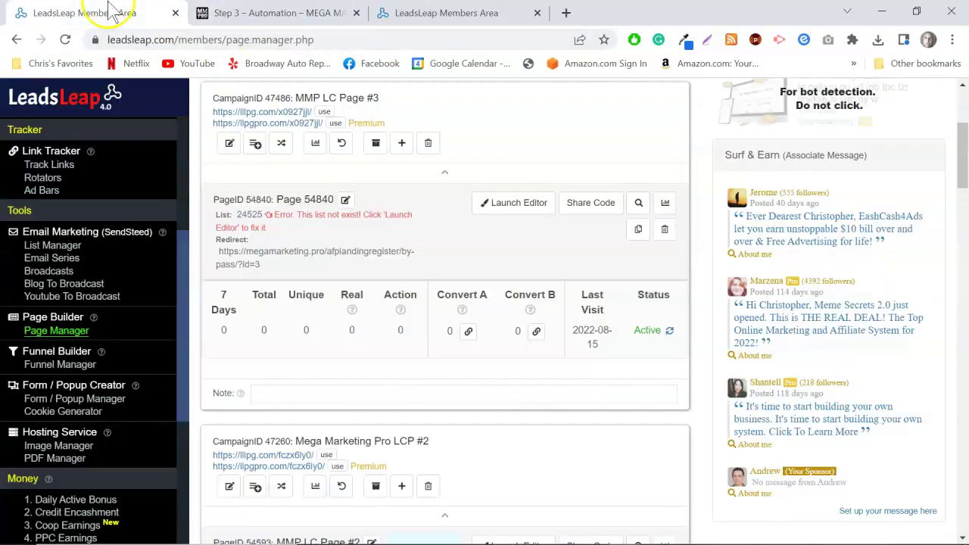
{"action": "left_click", "coordinate": [513, 205]}
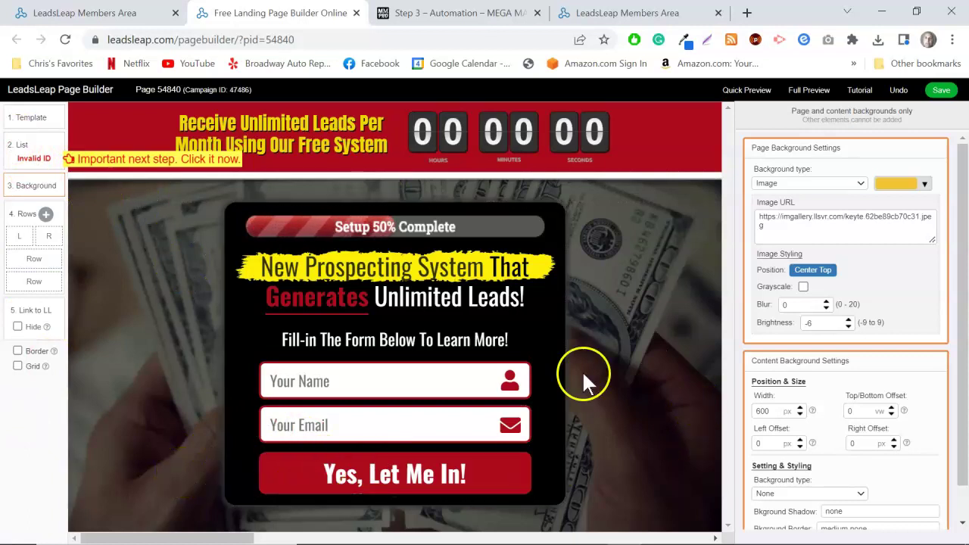
{"action": "left_click", "coordinate": [25, 147]}
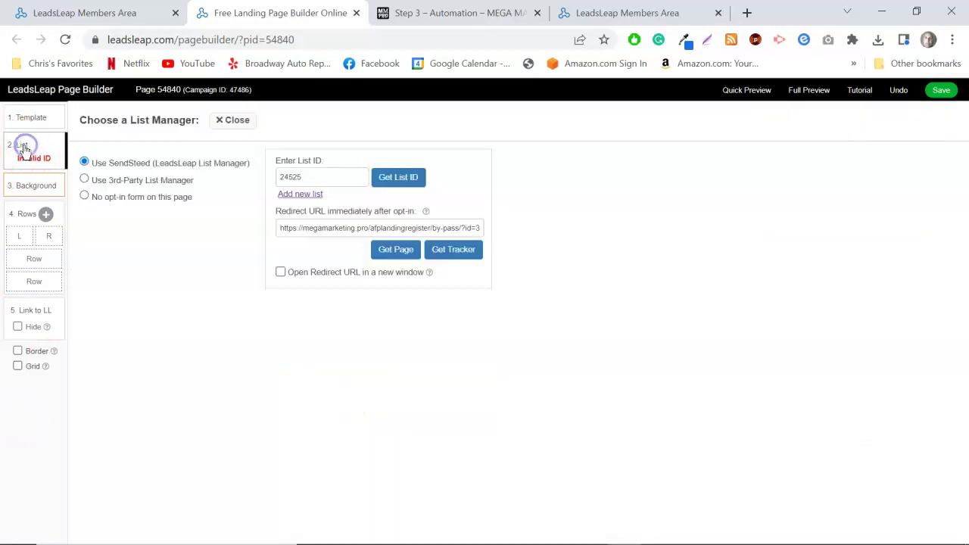
Set list ID 27296 (Mega Marketing Pro #1) and paste the Top 8 link as redirect URL.
{"action": "left_click", "coordinate": [400, 177]}
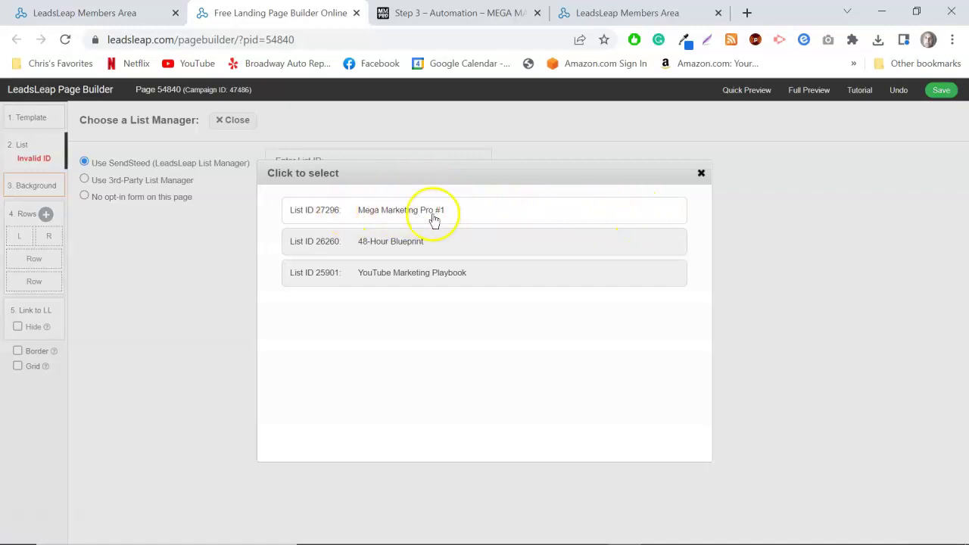
{"action": "left_click", "coordinate": [367, 212]}
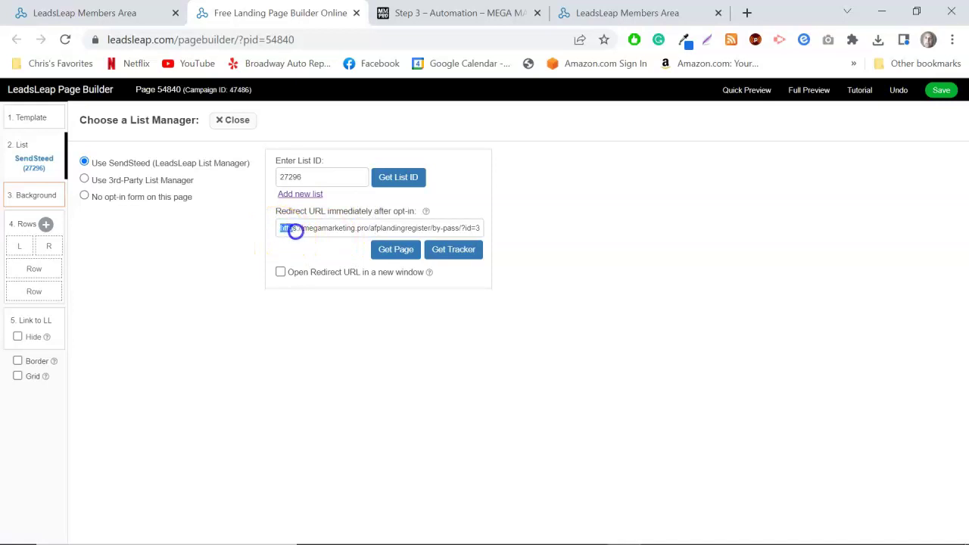
{"action": "left_click_drag", "start_coordinate": [295, 231], "coordinate": [444, 232]}
{"action": "right_click", "coordinate": [353, 232]}
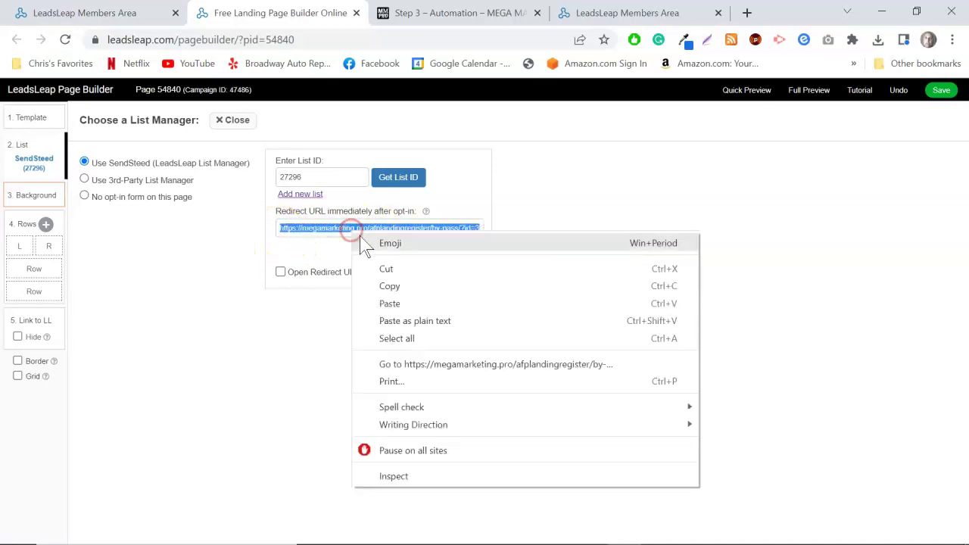
{"action": "left_click", "coordinate": [390, 304]}
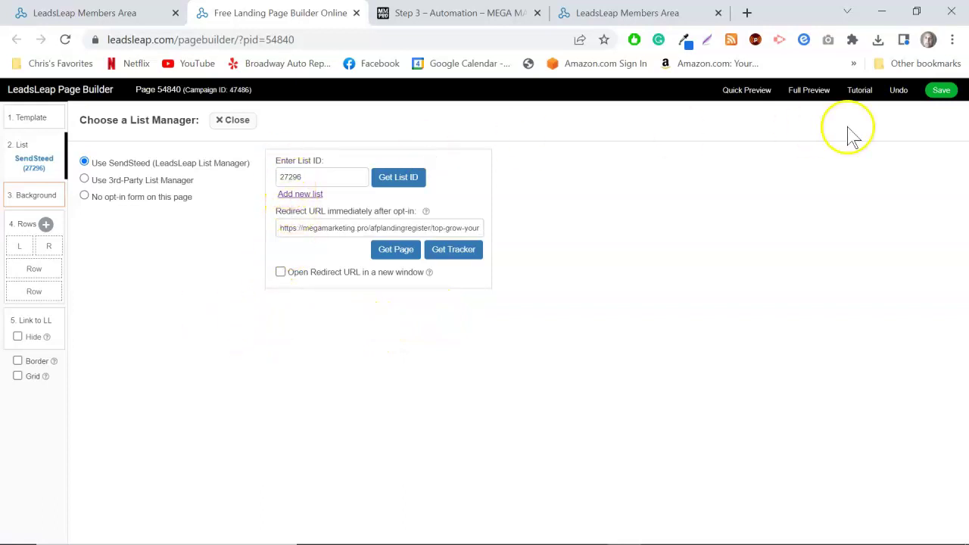
Save the page changes and close the list settings and page builder.
{"action": "left_click", "coordinate": [936, 90]}
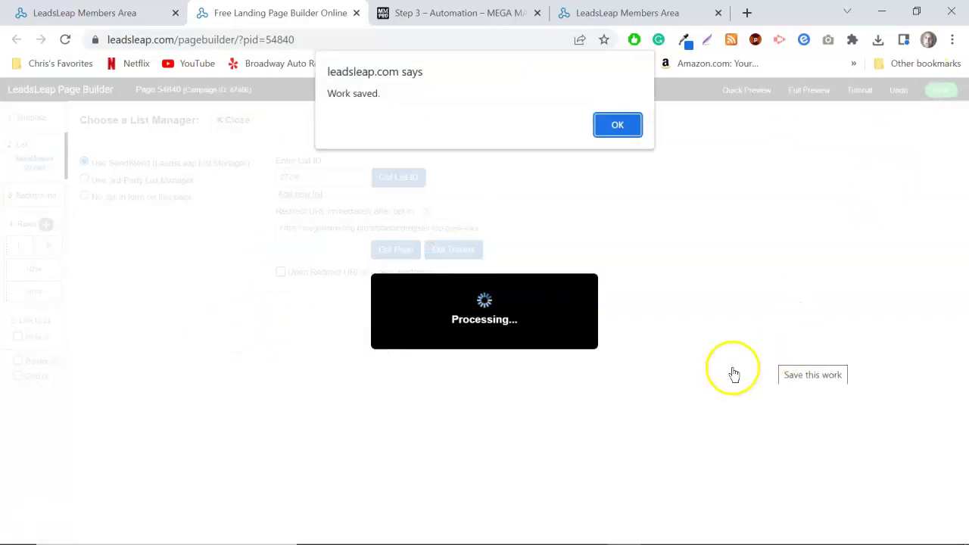
{"action": "left_click", "coordinate": [618, 127]}
{"action": "left_click", "coordinate": [943, 93]}
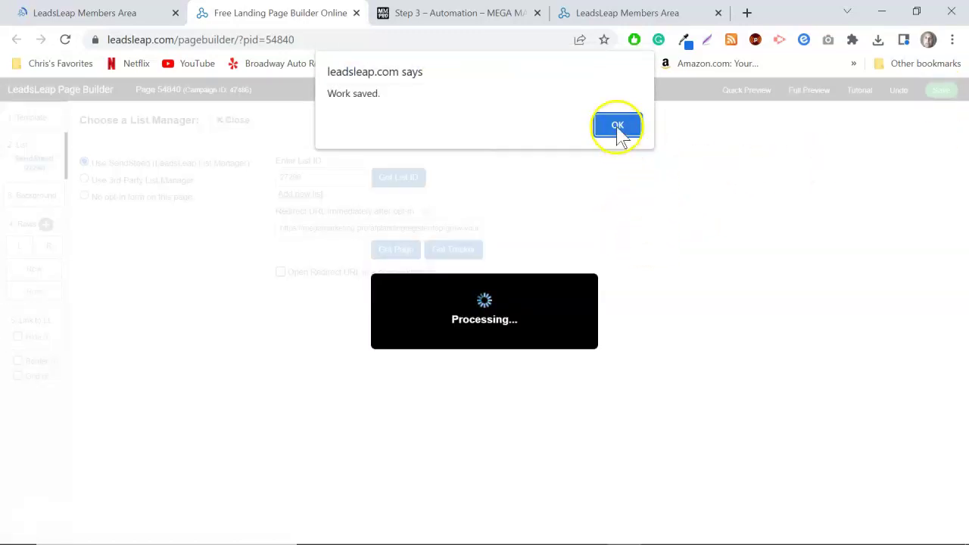
{"action": "left_click", "coordinate": [620, 128]}
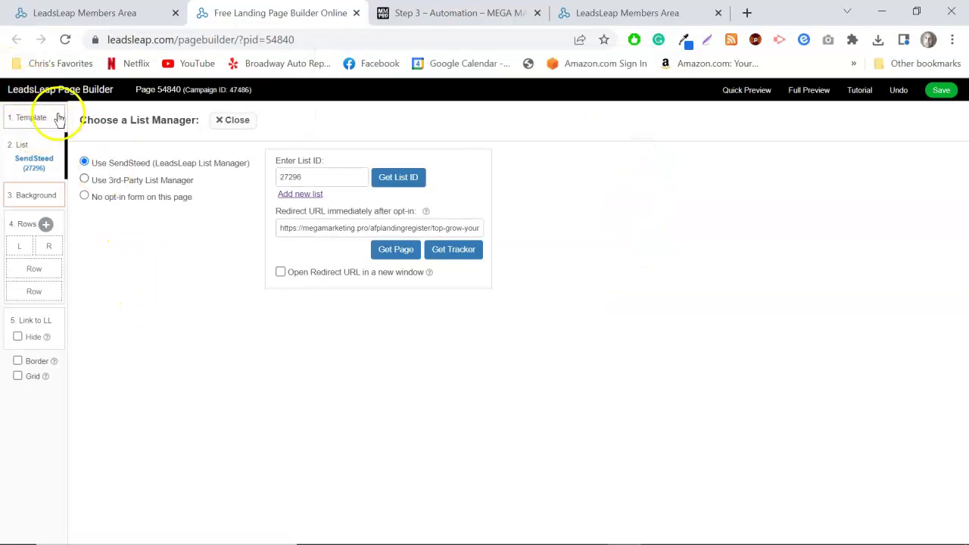
{"action": "left_click", "coordinate": [232, 120]}
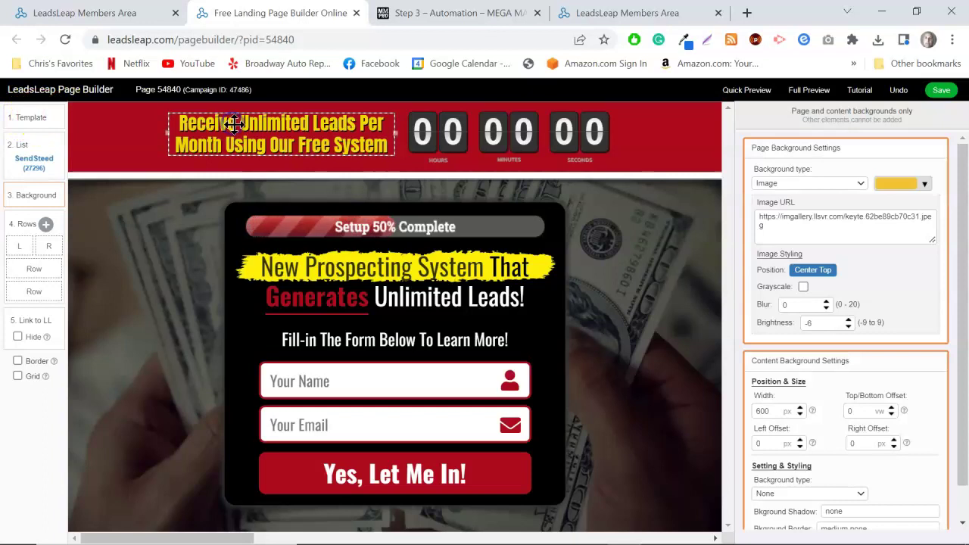
{"action": "left_click", "coordinate": [356, 13]}
{"action": "scroll", "coordinate": [398, 246], "scroll_direction": "up", "scroll_amount": 1}
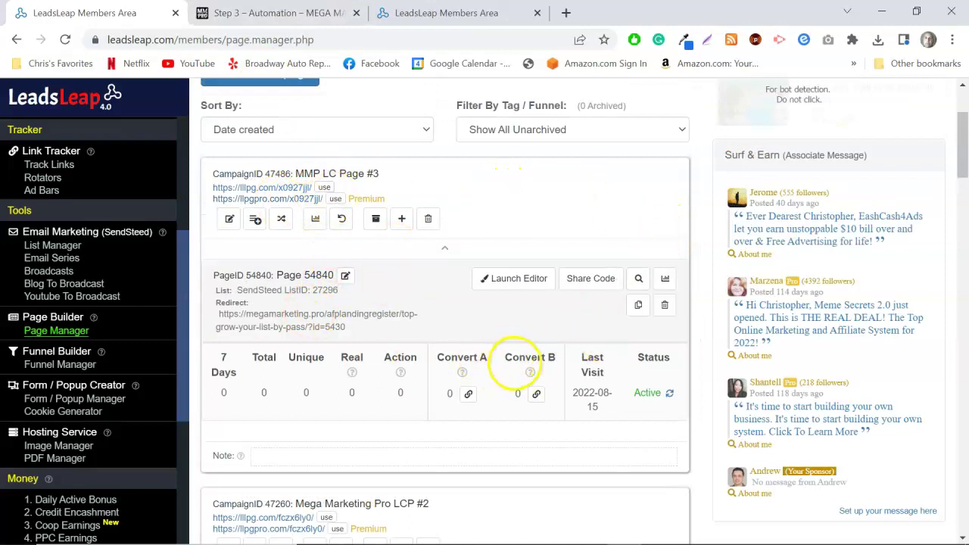
Open the capture page's live link and submit a test signup with a name and e-mail.
{"action": "left_click", "coordinate": [292, 199]}
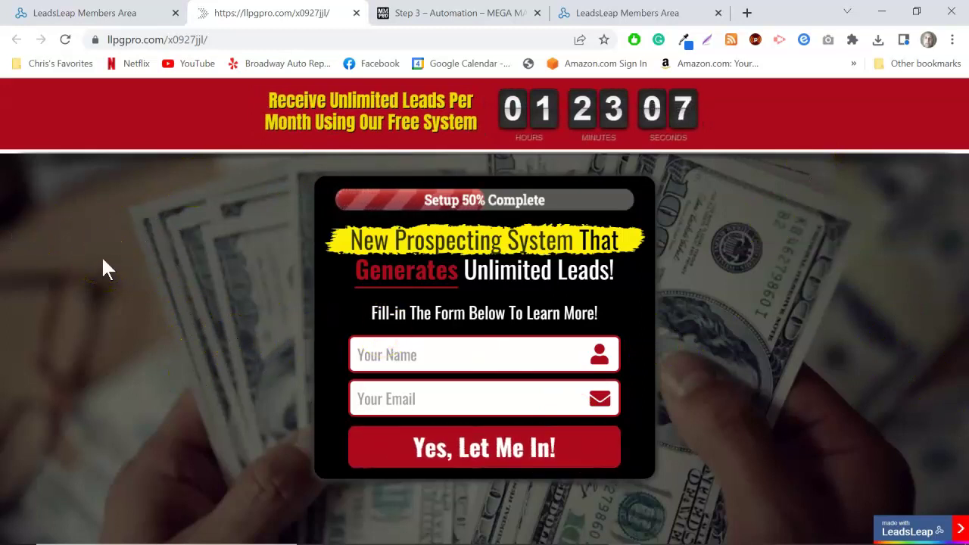
{"action": "left_click", "coordinate": [390, 356]}
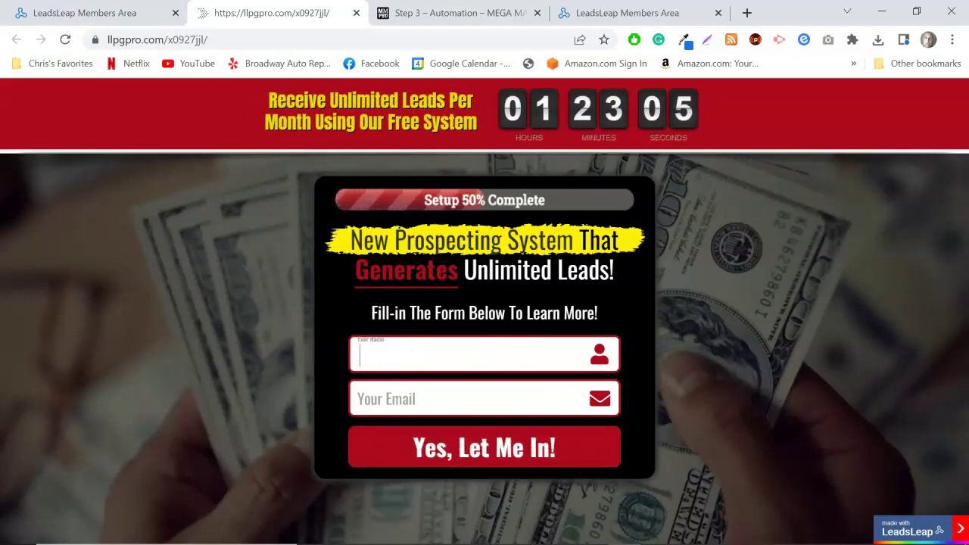
{"action": "left_click", "coordinate": [409, 404]}
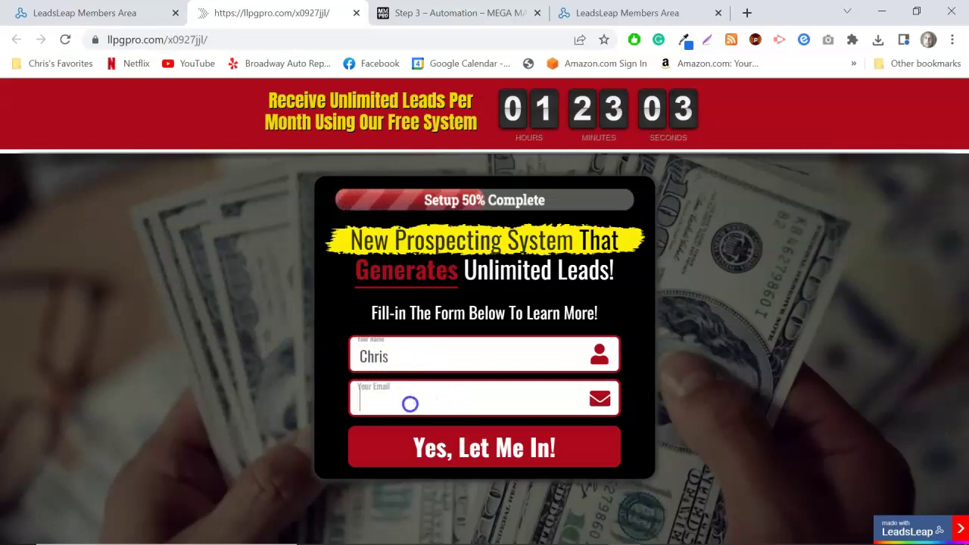
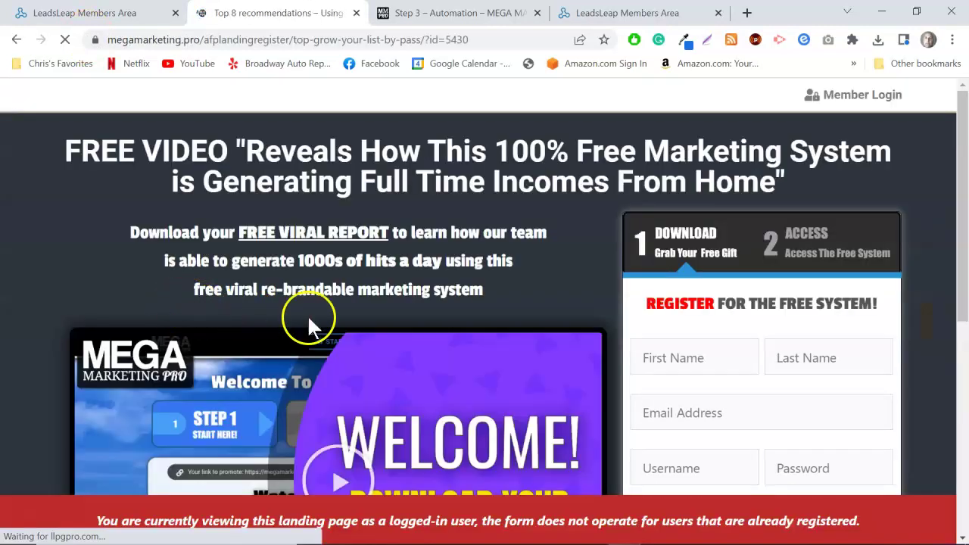
{"action": "scroll", "coordinate": [448, 369], "scroll_direction": "down", "scroll_amount": 3}
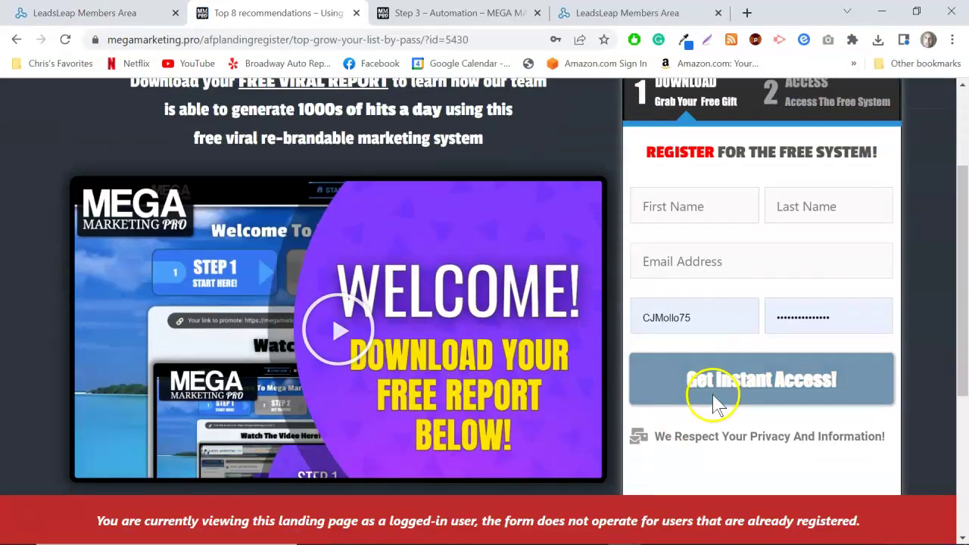
{"action": "left_click", "coordinate": [714, 395]}
Review the Top 8 recommendations redirect page and close its tab.
{"action": "scroll", "coordinate": [591, 341], "scroll_direction": "down", "scroll_amount": 5}
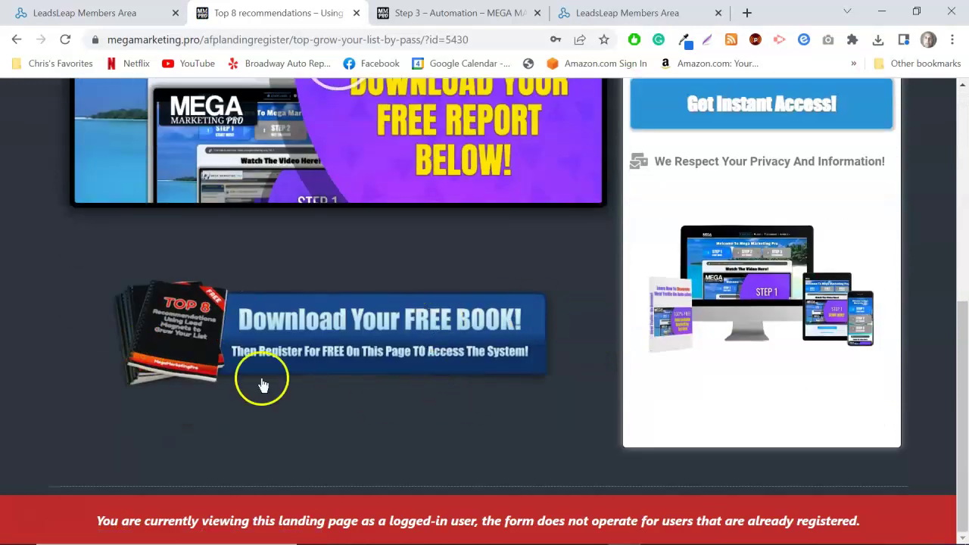
{"action": "scroll", "coordinate": [677, 266], "scroll_direction": "down", "scroll_amount": 5}
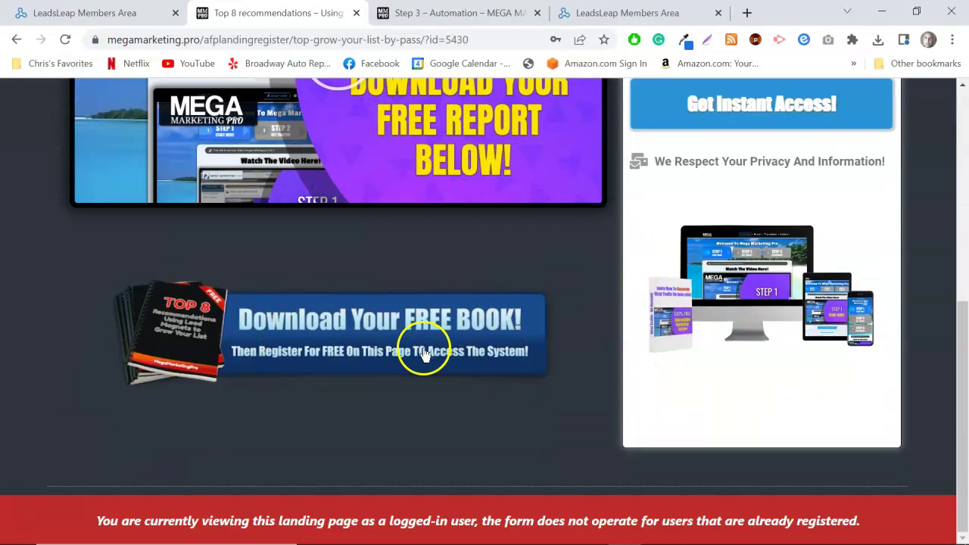
{"action": "left_click", "coordinate": [356, 13]}
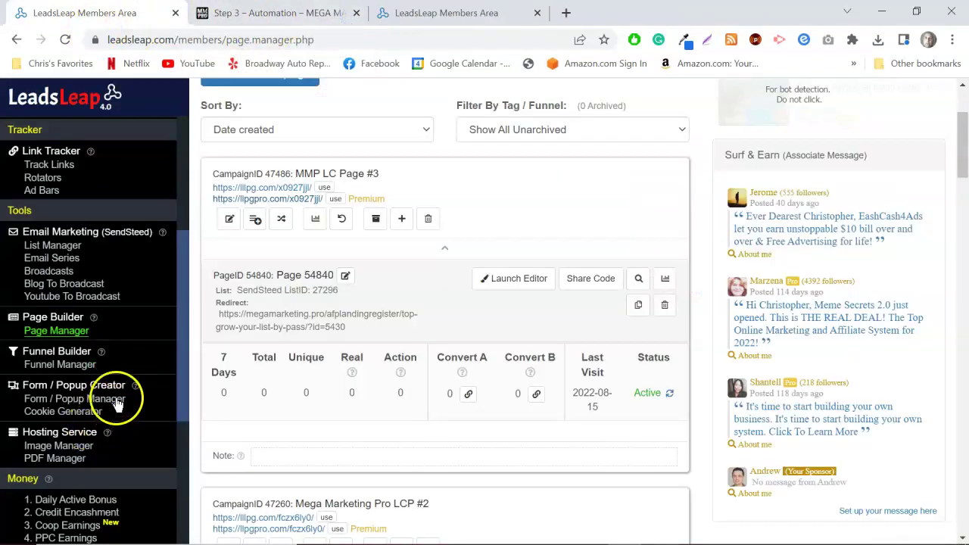
Show the Mega Marketing Pro #1 list's 2 subscribers and expand the newest one's details.
{"action": "scroll", "coordinate": [117, 364], "scroll_direction": "down", "scroll_amount": 1}
{"action": "scroll", "coordinate": [124, 360], "scroll_direction": "up", "scroll_amount": 1}
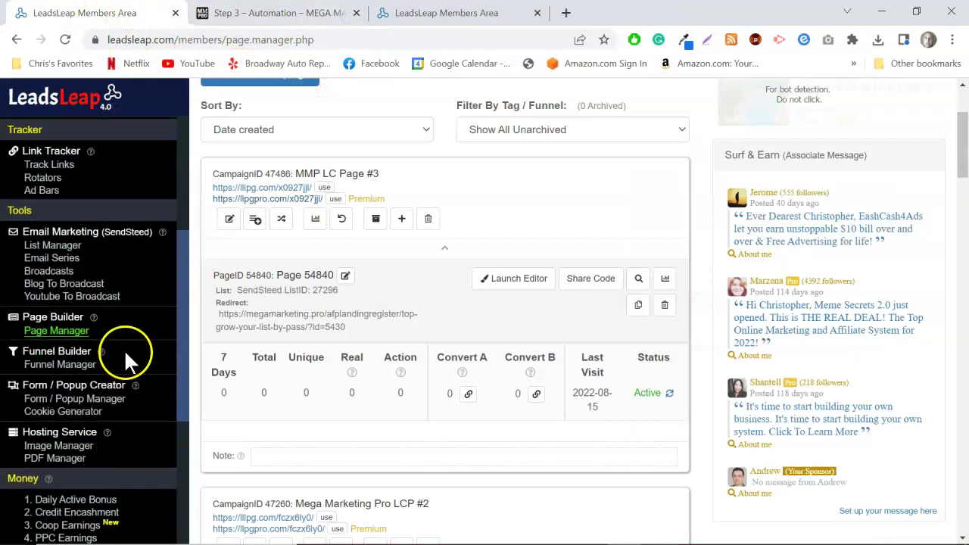
{"action": "left_click", "coordinate": [57, 248]}
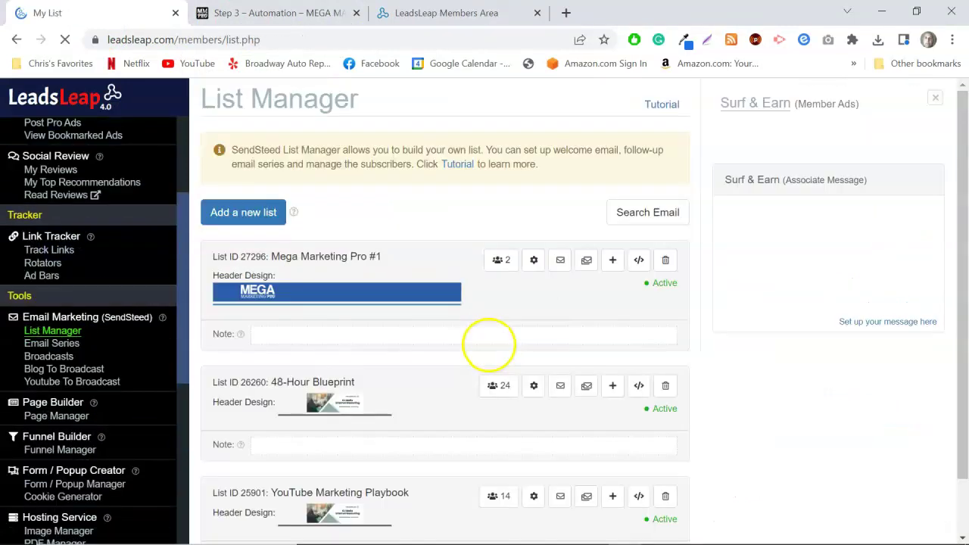
{"action": "scroll", "coordinate": [493, 344], "scroll_direction": "down", "scroll_amount": 1}
{"action": "left_click", "coordinate": [500, 197]}
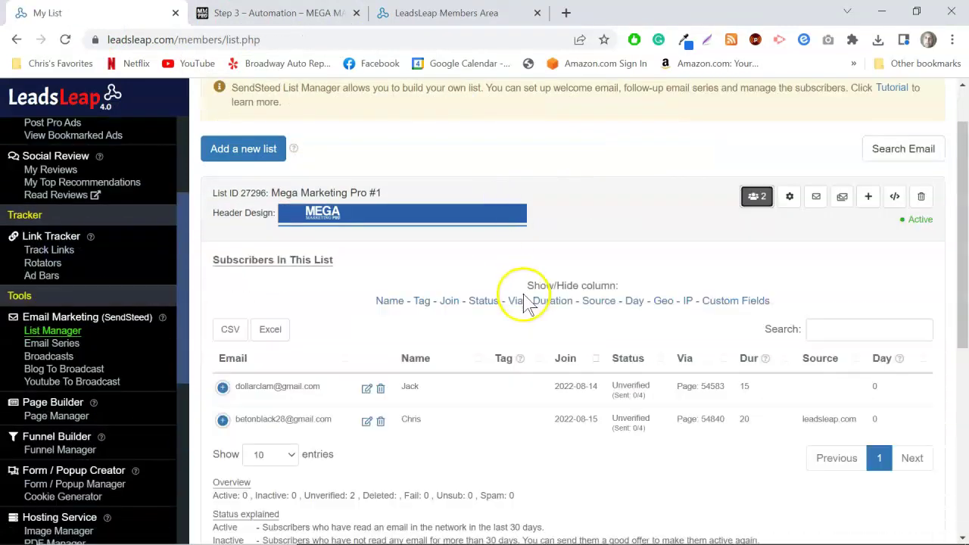
{"action": "scroll", "coordinate": [520, 296], "scroll_direction": "down", "scroll_amount": 4}
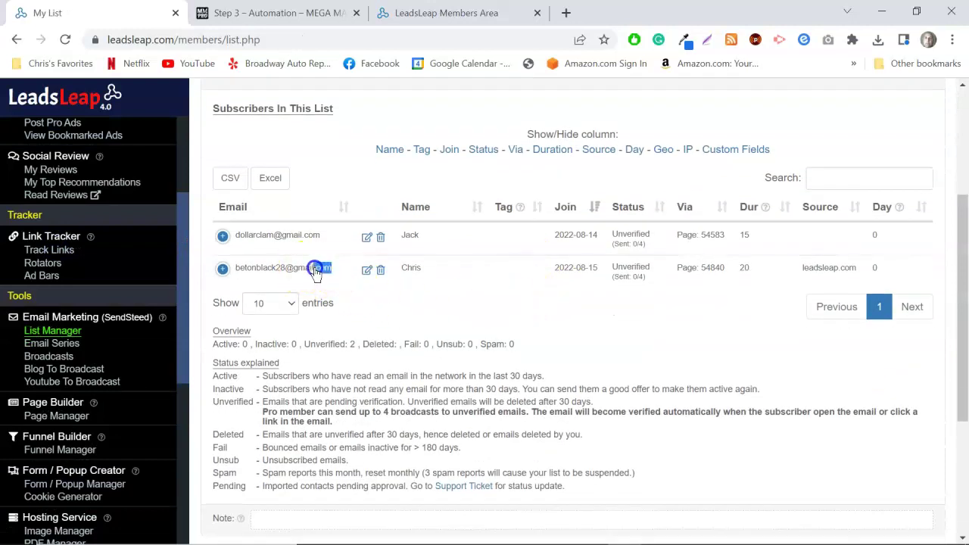
{"action": "left_click", "coordinate": [237, 271]}
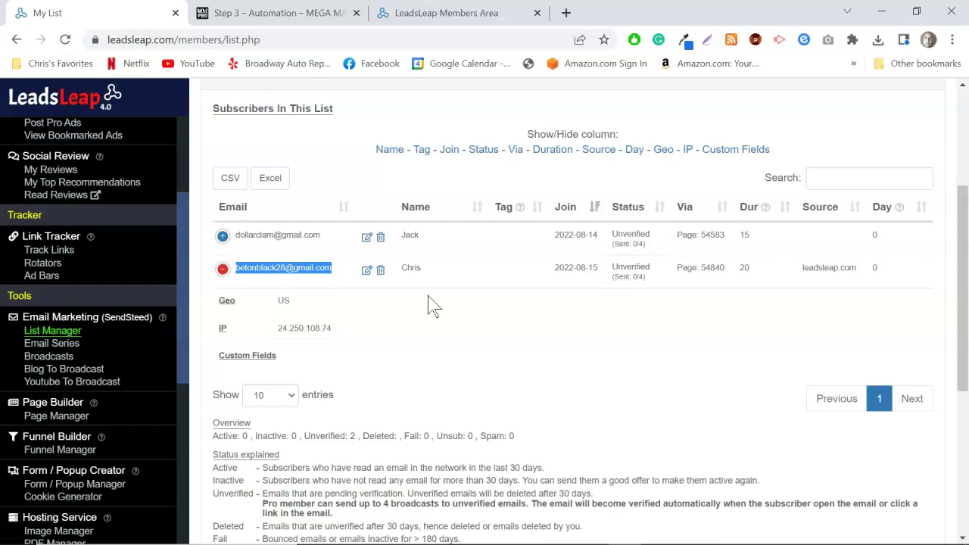
Return to the Step 3 Automation page and scroll back to the top.
{"action": "left_click", "coordinate": [277, 12]}
{"action": "scroll", "coordinate": [580, 227], "scroll_direction": "up", "scroll_amount": 10}
{"action": "scroll", "coordinate": [581, 262], "scroll_direction": "up", "scroll_amount": 15}
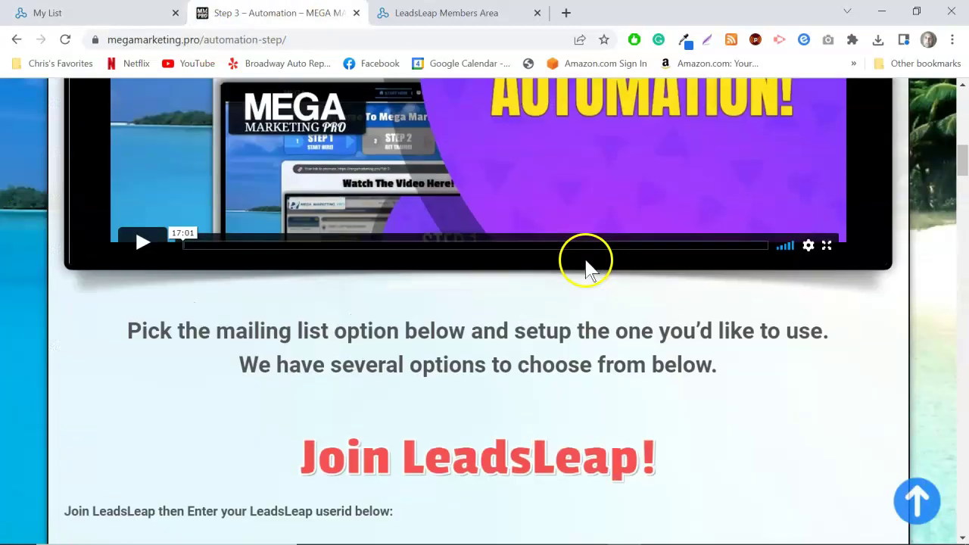
Open the Step 1 member dashboard and scroll to Join Your Sponsor's Businesses.
{"action": "left_click", "coordinate": [235, 224]}
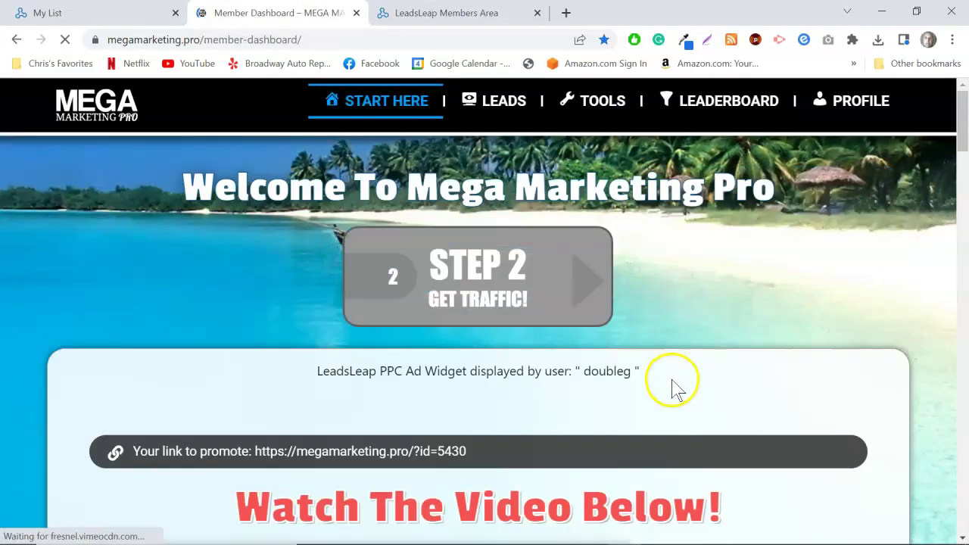
{"action": "scroll", "coordinate": [757, 357], "scroll_direction": "down", "scroll_amount": 2}
{"action": "left_click_drag", "start_coordinate": [959, 119], "coordinate": [960, 211]}
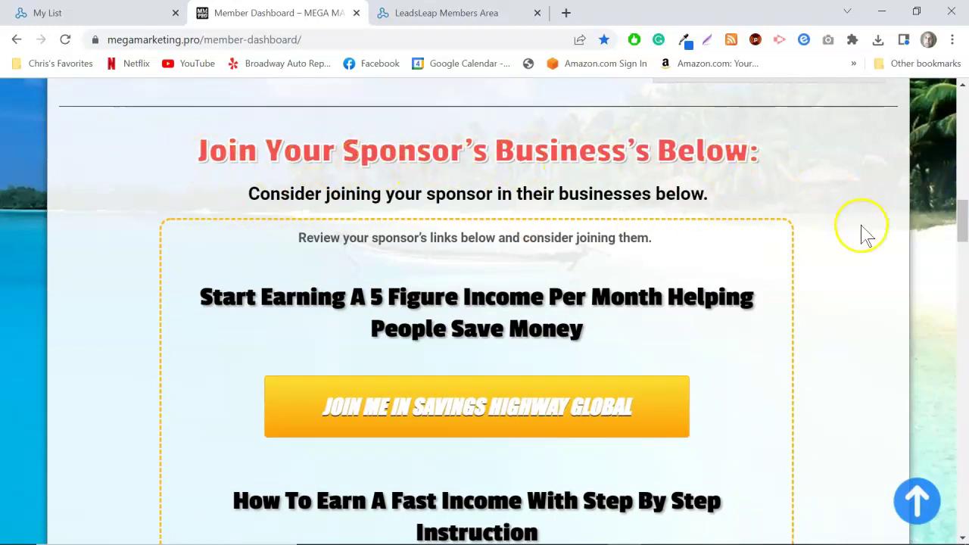
{"action": "scroll", "coordinate": [864, 233], "scroll_direction": "down", "scroll_amount": 2}
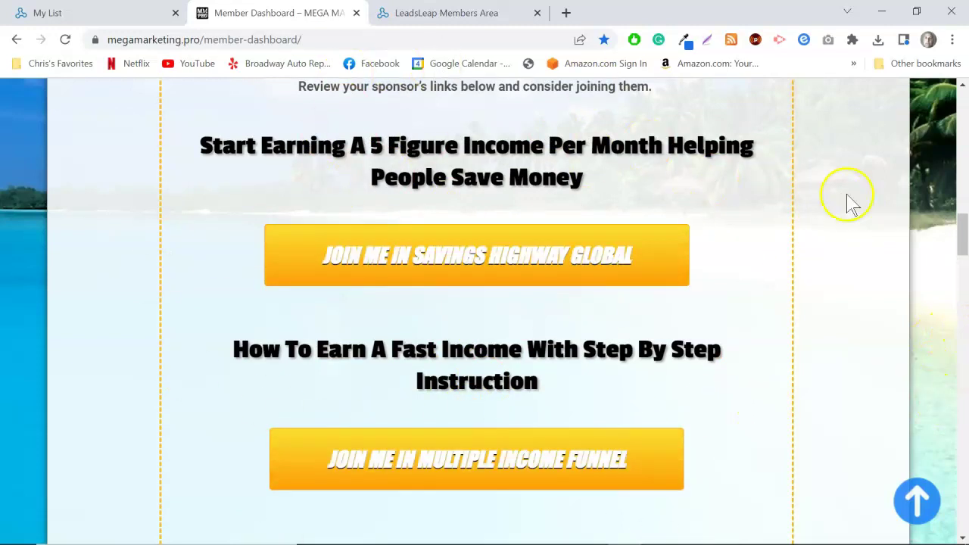
{"action": "scroll", "coordinate": [962, 429], "scroll_direction": "down", "scroll_amount": 1}
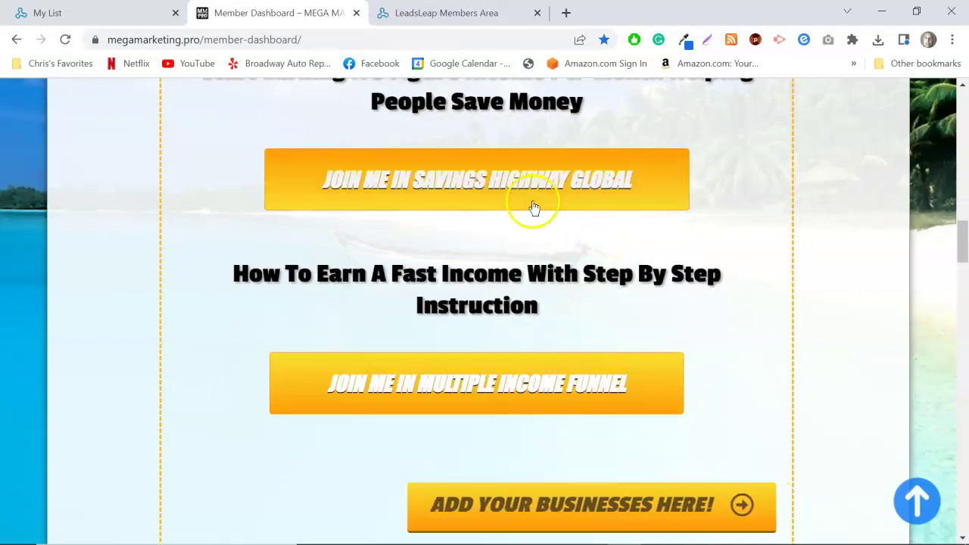
Preview the Savings Highway Global and Multiple Income Funnel sponsor pages, closing each.
{"action": "left_click", "coordinate": [472, 182]}
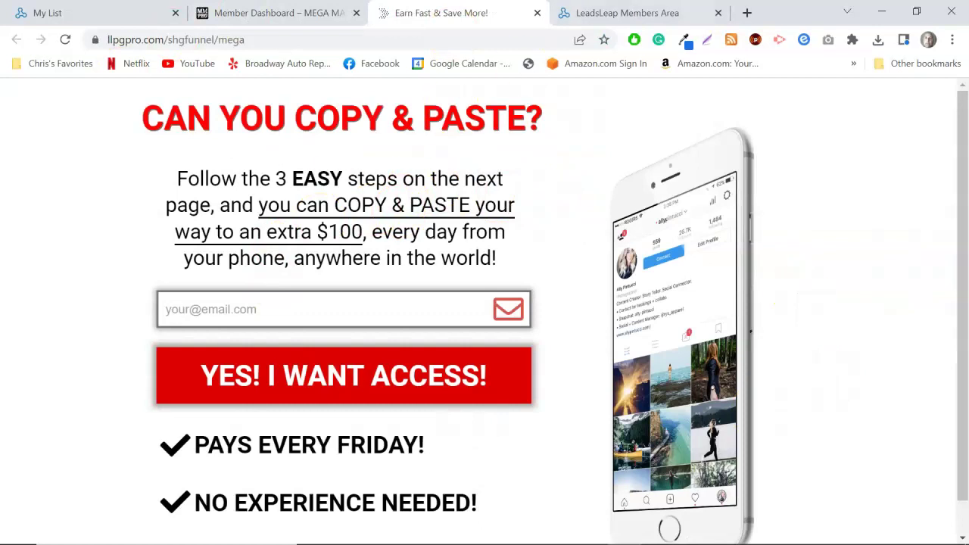
{"action": "left_click", "coordinate": [538, 13]}
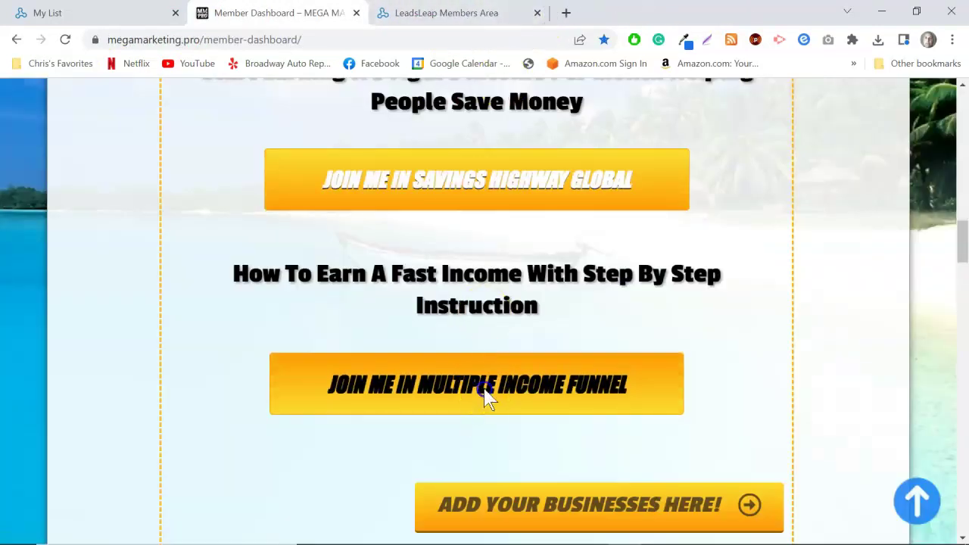
{"action": "left_click", "coordinate": [486, 397]}
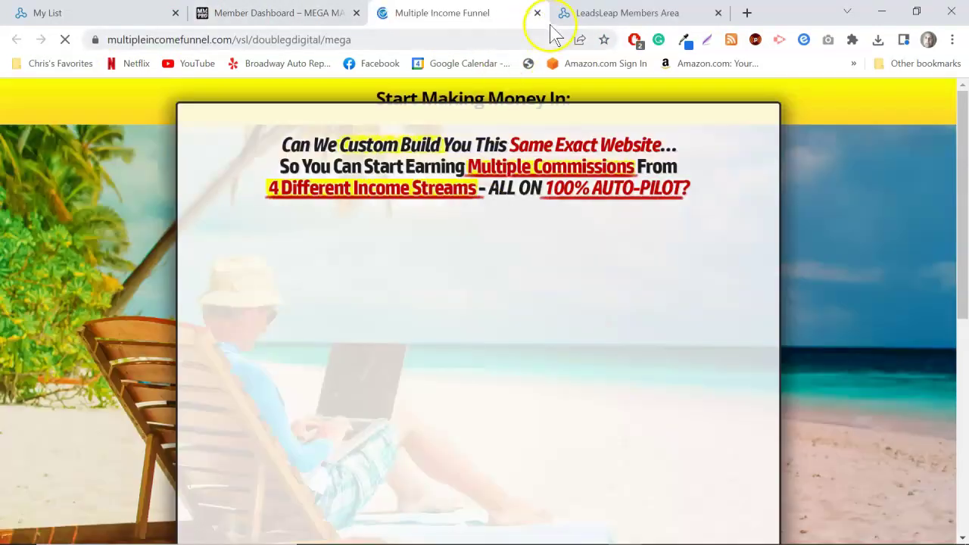
{"action": "left_click", "coordinate": [537, 14]}
{"action": "scroll", "coordinate": [493, 255], "scroll_direction": "up", "scroll_amount": 2}
{"action": "scroll", "coordinate": [583, 409], "scroll_direction": "down", "scroll_amount": 5}
Open MegaMarketing Pro's Add More Businesses page and scroll down through its content.
{"action": "left_click", "coordinate": [588, 281]}
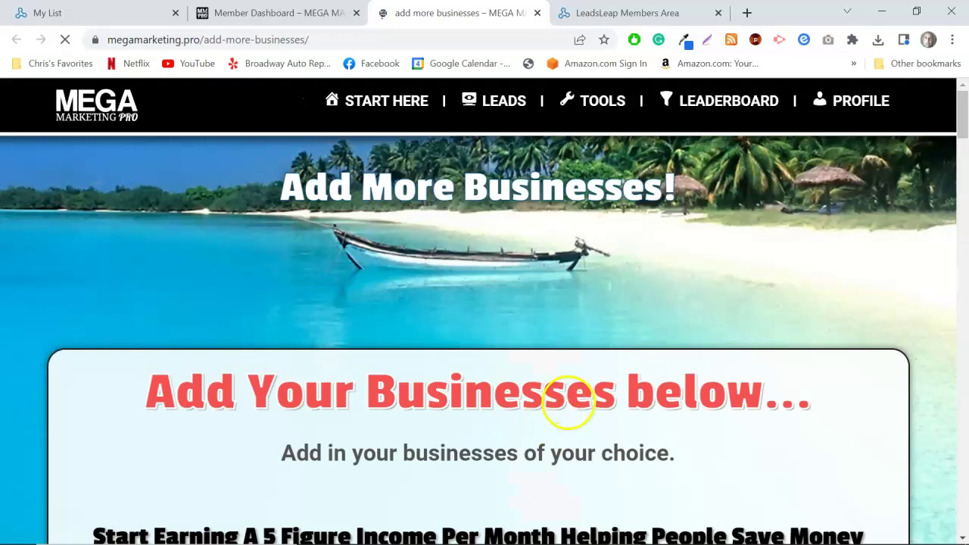
{"action": "scroll", "coordinate": [565, 393], "scroll_direction": "down", "scroll_amount": 4}
{"action": "scroll", "coordinate": [557, 388], "scroll_direction": "down", "scroll_amount": 3}
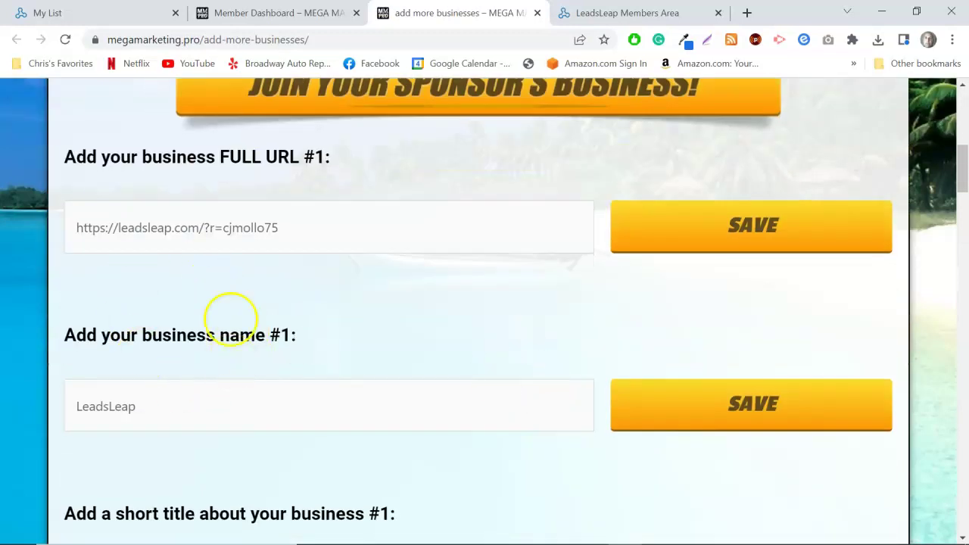
{"action": "scroll", "coordinate": [372, 227], "scroll_direction": "up", "scroll_amount": 2}
{"action": "scroll", "coordinate": [284, 292], "scroll_direction": "down", "scroll_amount": 1}
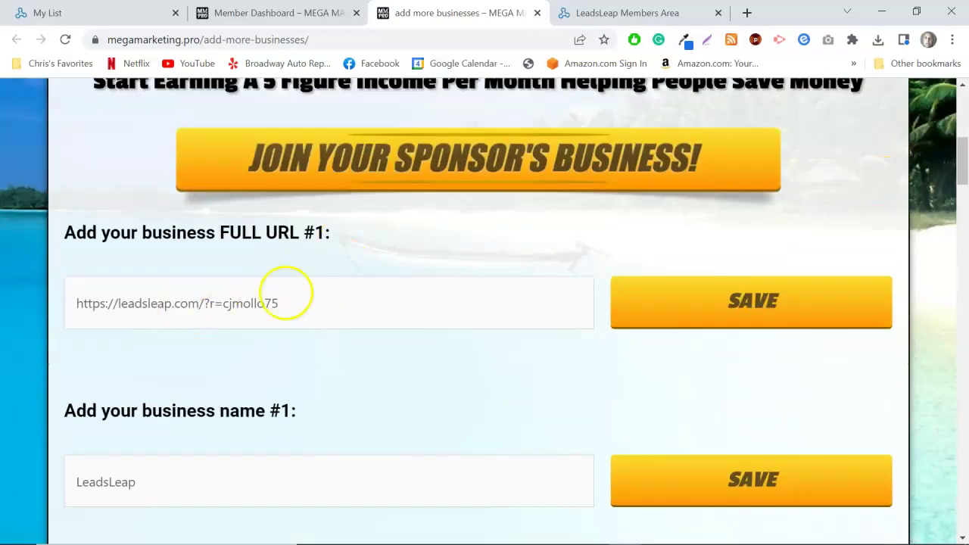
{"action": "scroll", "coordinate": [428, 350], "scroll_direction": "down", "scroll_amount": 5}
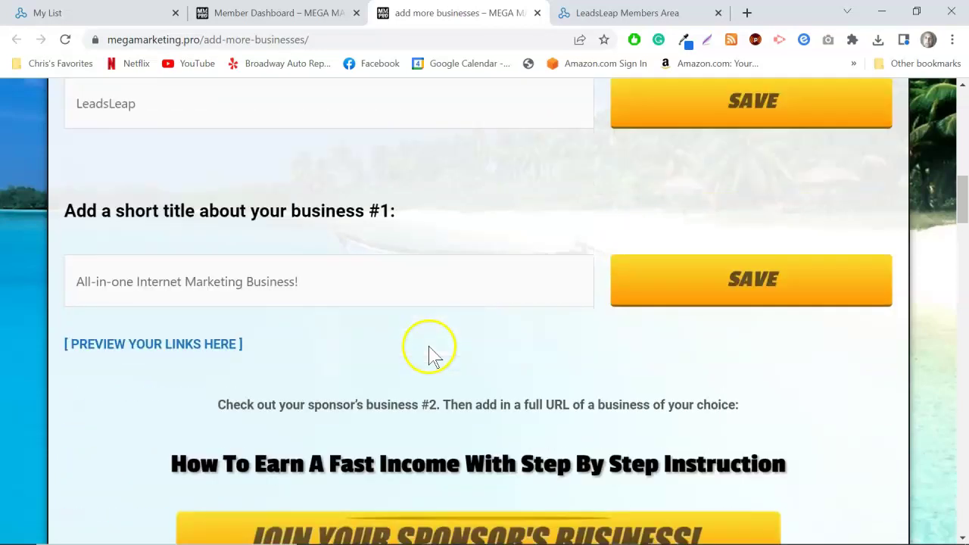
{"action": "scroll", "coordinate": [443, 353], "scroll_direction": "down", "scroll_amount": 6}
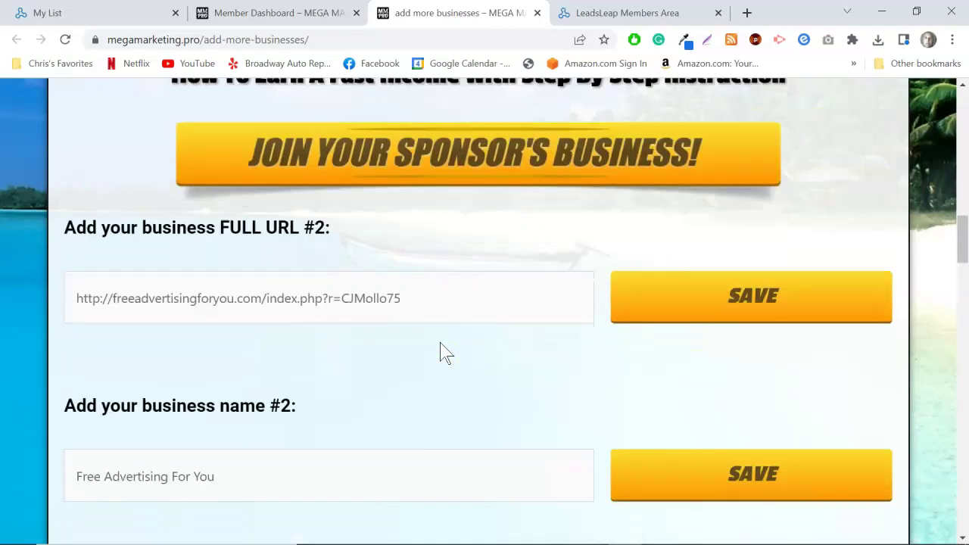
{"action": "scroll", "coordinate": [472, 325], "scroll_direction": "down", "scroll_amount": 2}
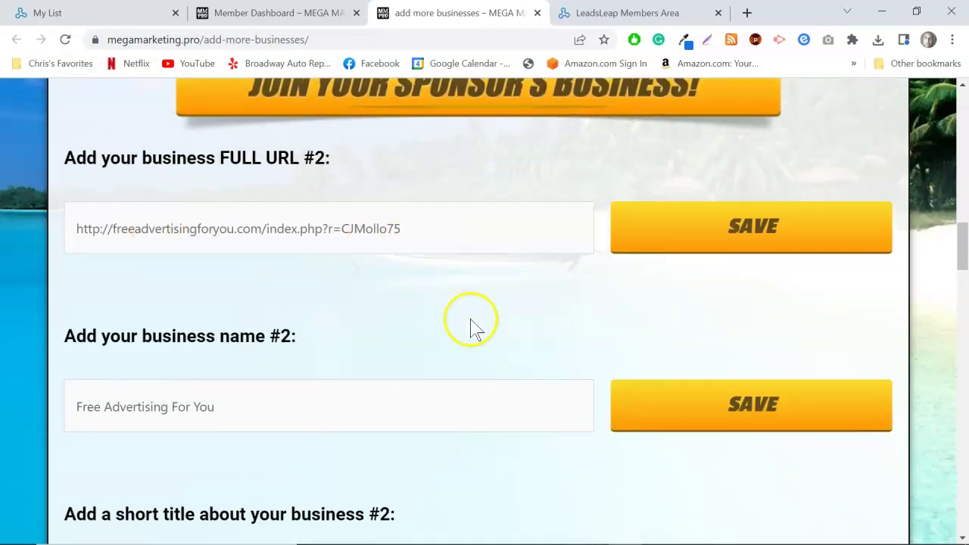
{"action": "scroll", "coordinate": [493, 335], "scroll_direction": "down", "scroll_amount": 2}
{"action": "scroll", "coordinate": [493, 336], "scroll_direction": "down", "scroll_amount": 5}
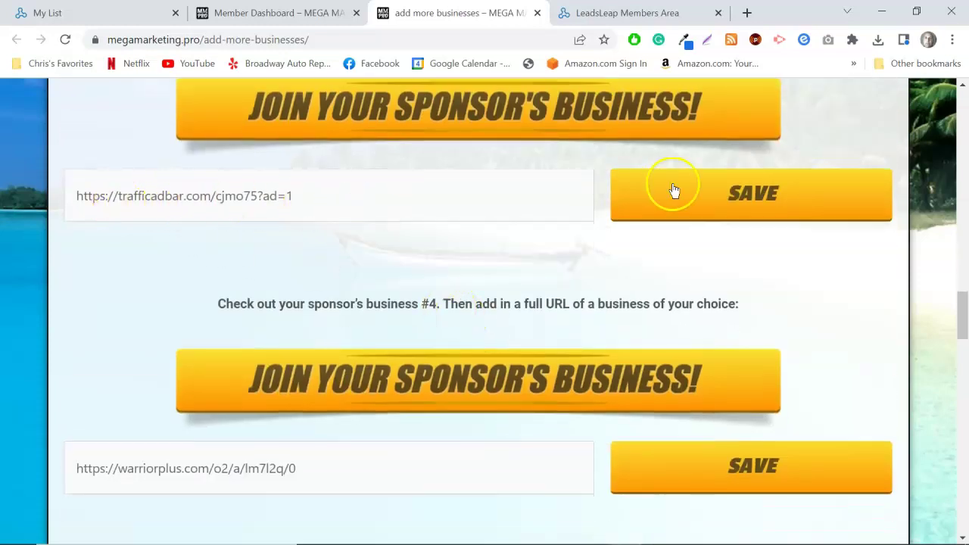
{"action": "scroll", "coordinate": [541, 292], "scroll_direction": "down", "scroll_amount": 4}
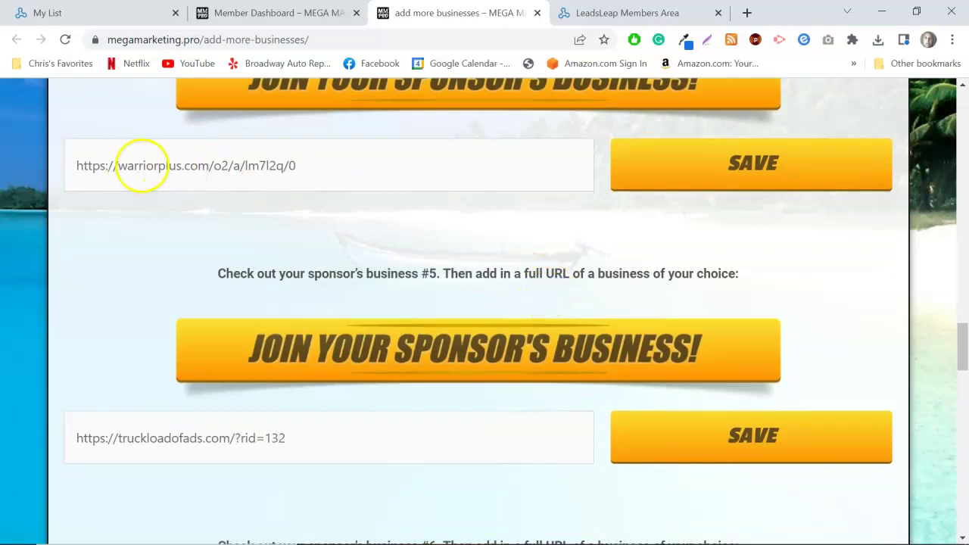
{"action": "scroll", "coordinate": [389, 261], "scroll_direction": "down", "scroll_amount": 2}
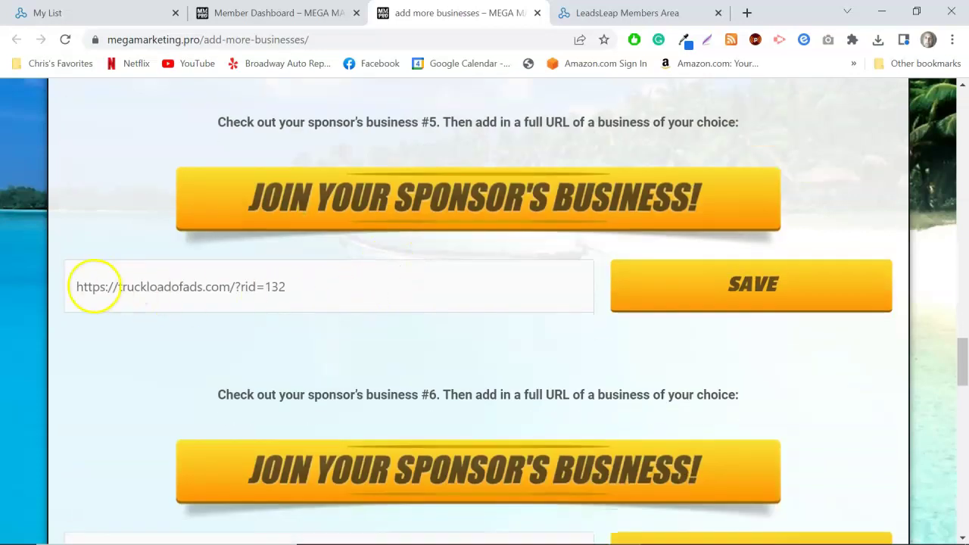
{"action": "scroll", "coordinate": [432, 326], "scroll_direction": "down", "scroll_amount": 5}
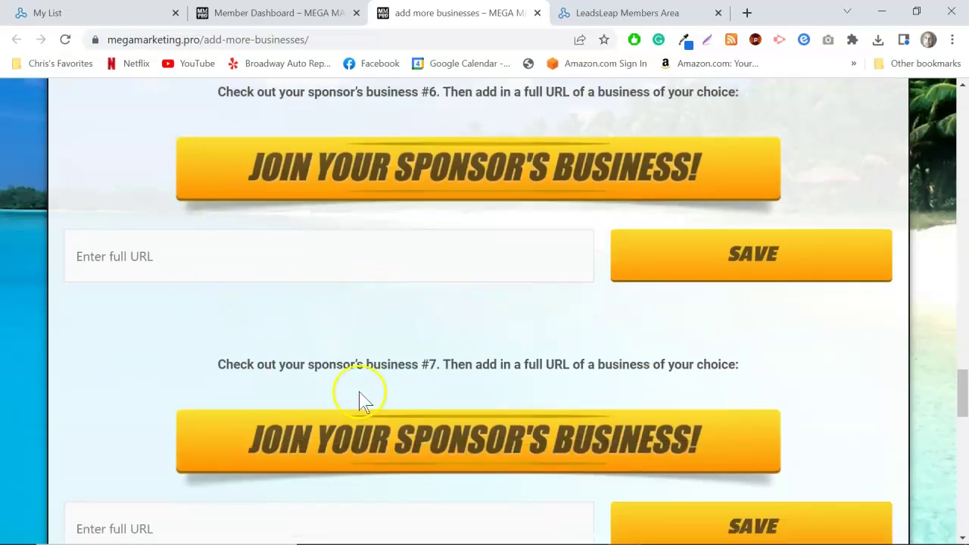
Return to the top of the page and switch back to the LeadsLeap My List tab.
{"action": "scroll", "coordinate": [502, 374], "scroll_direction": "up", "scroll_amount": 2}
{"action": "scroll", "coordinate": [478, 351], "scroll_direction": "down", "scroll_amount": 7}
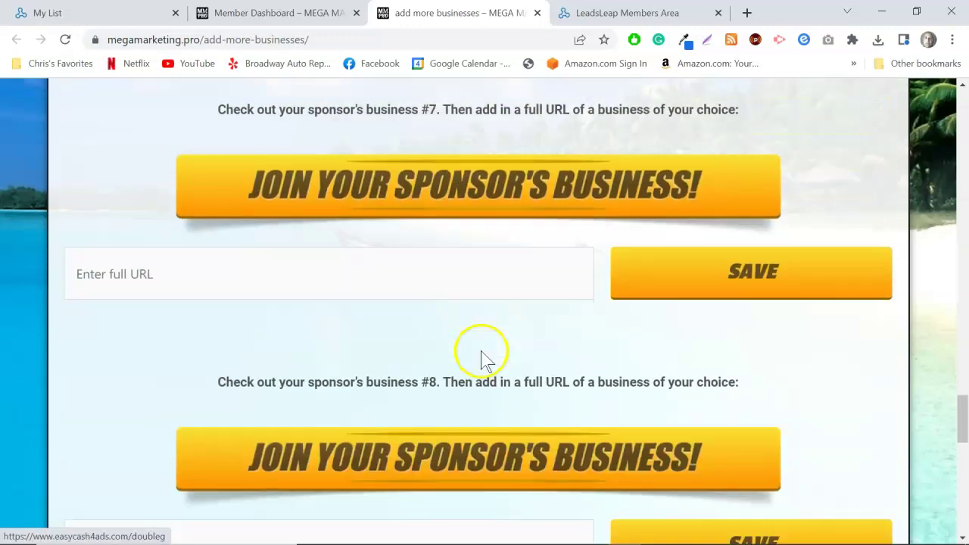
{"action": "scroll", "coordinate": [487, 355], "scroll_direction": "down", "scroll_amount": 9}
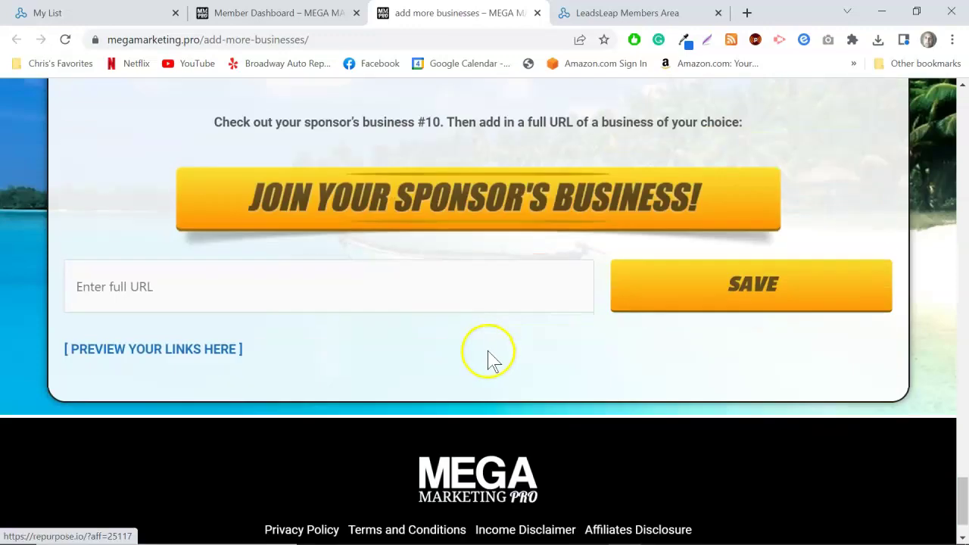
{"action": "scroll", "coordinate": [489, 357], "scroll_direction": "up", "scroll_amount": 7}
{"action": "scroll", "coordinate": [515, 355], "scroll_direction": "up", "scroll_amount": 20}
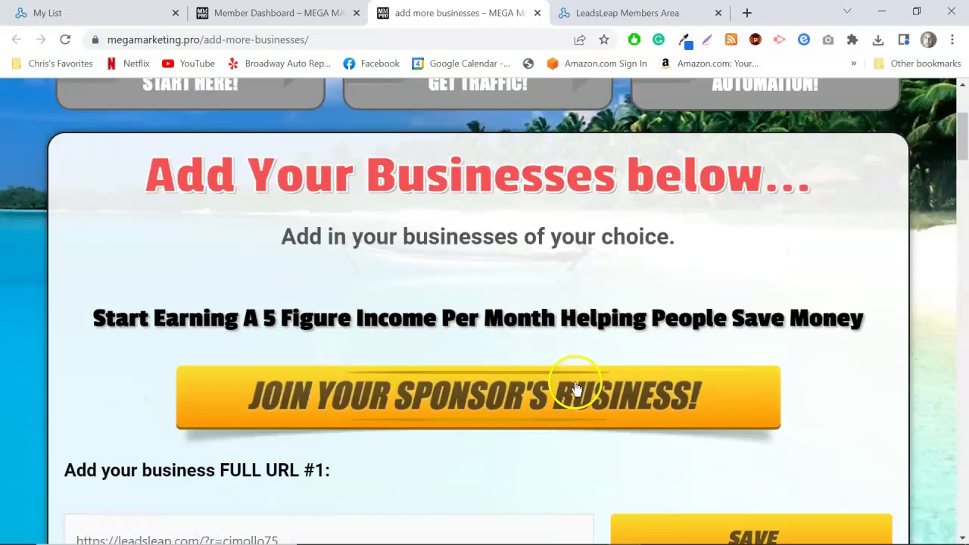
{"action": "scroll", "coordinate": [584, 411], "scroll_direction": "up", "scroll_amount": 3}
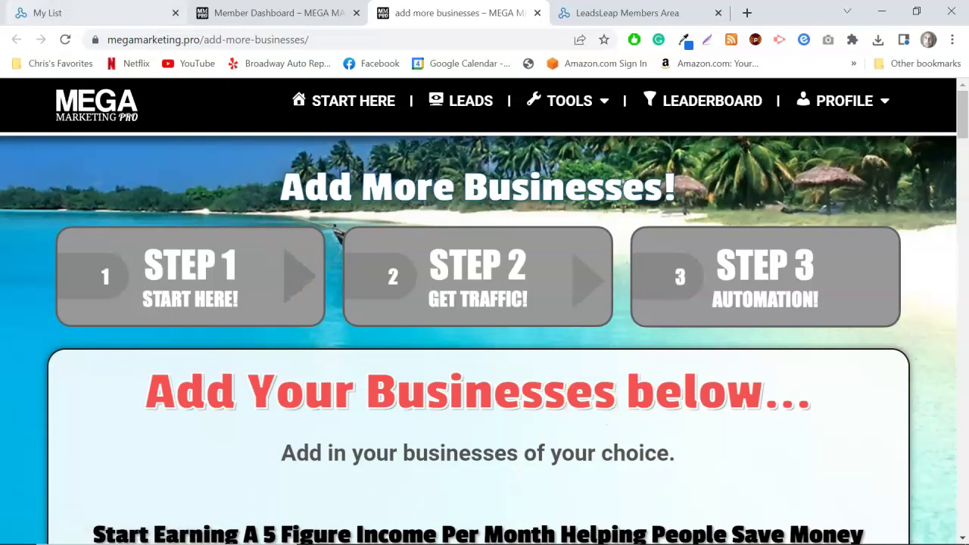
{"action": "left_click", "coordinate": [65, 12]}
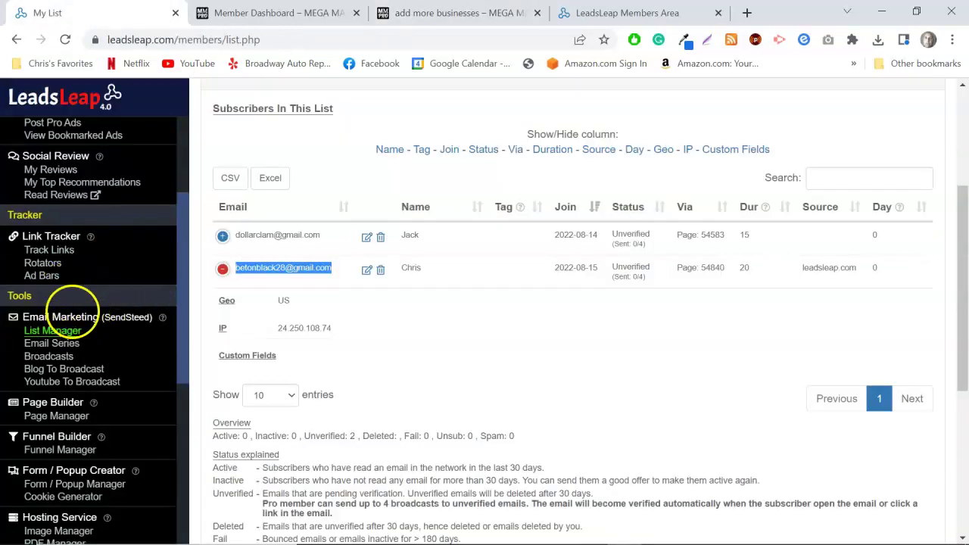
Open LeadsLeap's Page Manager listing the MMP LC Page #3 campaign.
{"action": "left_click", "coordinate": [47, 416]}
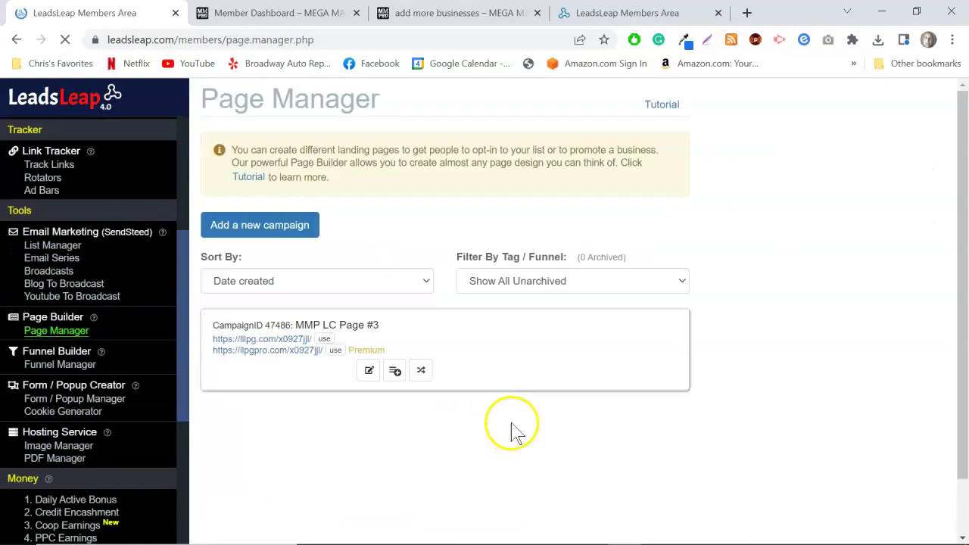
{"action": "scroll", "coordinate": [498, 372], "scroll_direction": "down", "scroll_amount": 1}
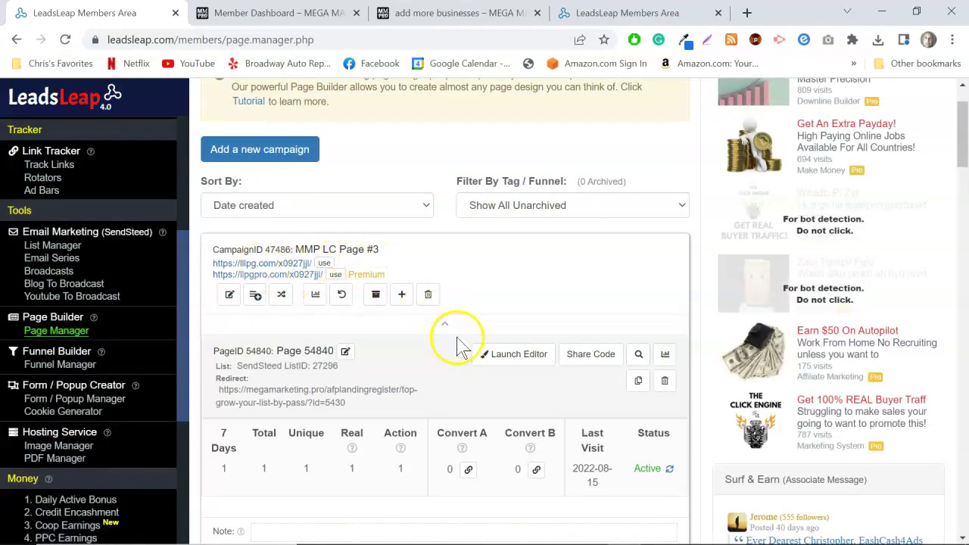
{"action": "scroll", "coordinate": [459, 342], "scroll_direction": "down", "scroll_amount": 1}
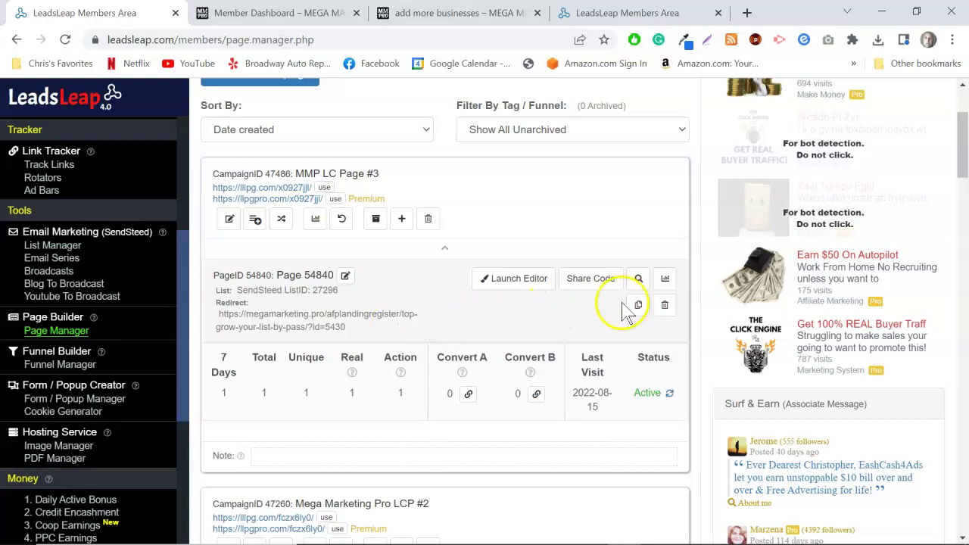
{"action": "scroll", "coordinate": [629, 341], "scroll_direction": "down", "scroll_amount": 5}
{"action": "scroll", "coordinate": [644, 303], "scroll_direction": "up", "scroll_amount": 1}
Review a page's traffic chart and its visit stats by source.
{"action": "left_click", "coordinate": [667, 227]}
{"action": "scroll", "coordinate": [575, 341], "scroll_direction": "down", "scroll_amount": 1}
{"action": "scroll", "coordinate": [546, 369], "scroll_direction": "down", "scroll_amount": 4}
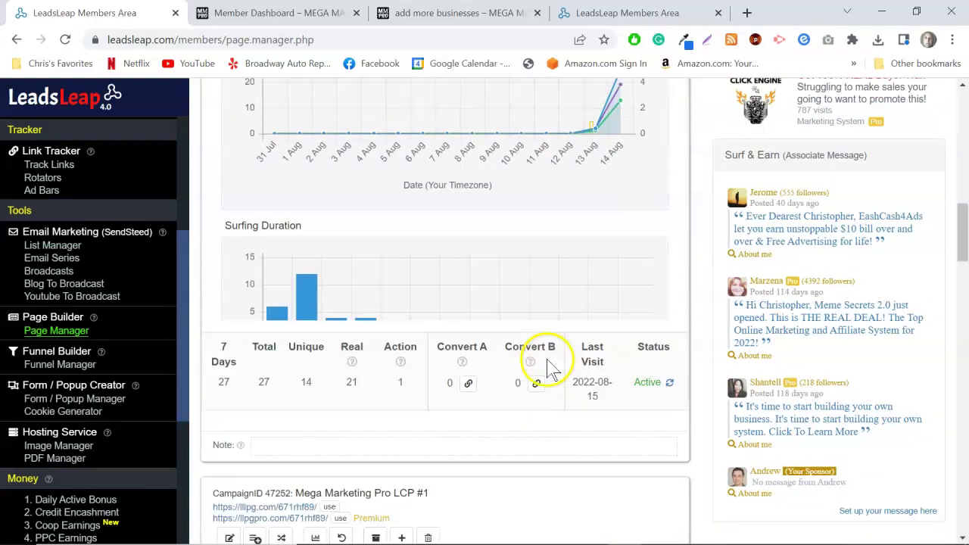
{"action": "scroll", "coordinate": [493, 224], "scroll_direction": "up", "scroll_amount": 2}
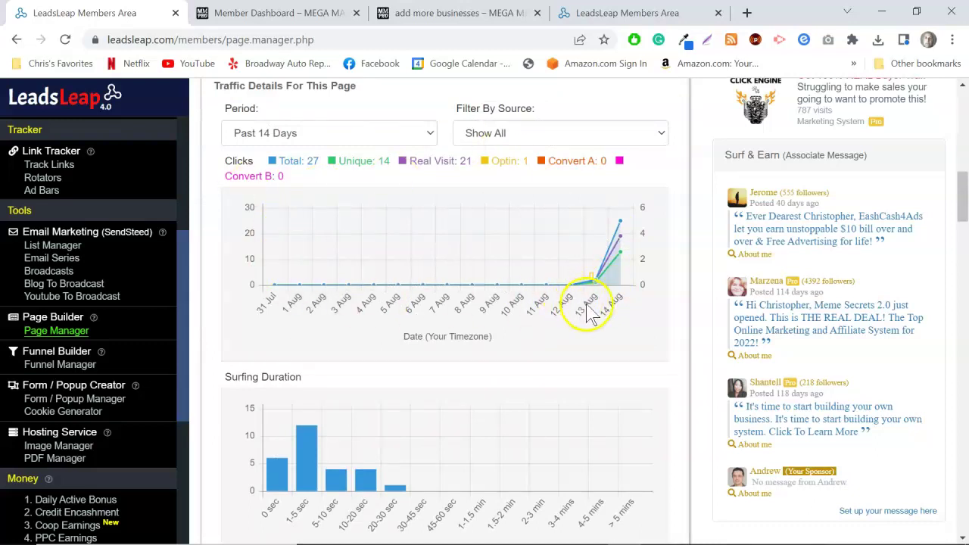
{"action": "scroll", "coordinate": [591, 322], "scroll_direction": "down", "scroll_amount": 5}
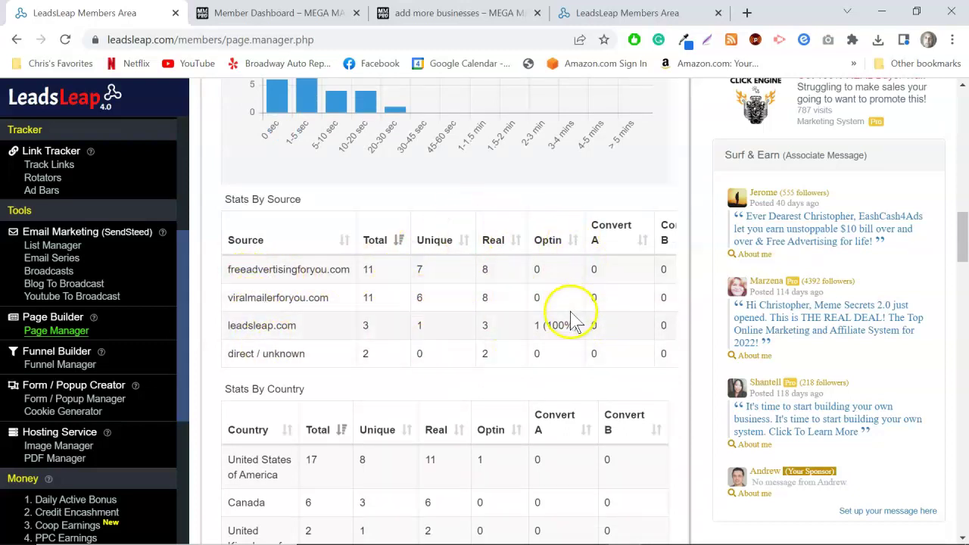
{"action": "scroll", "coordinate": [530, 334], "scroll_direction": "up", "scroll_amount": 10}
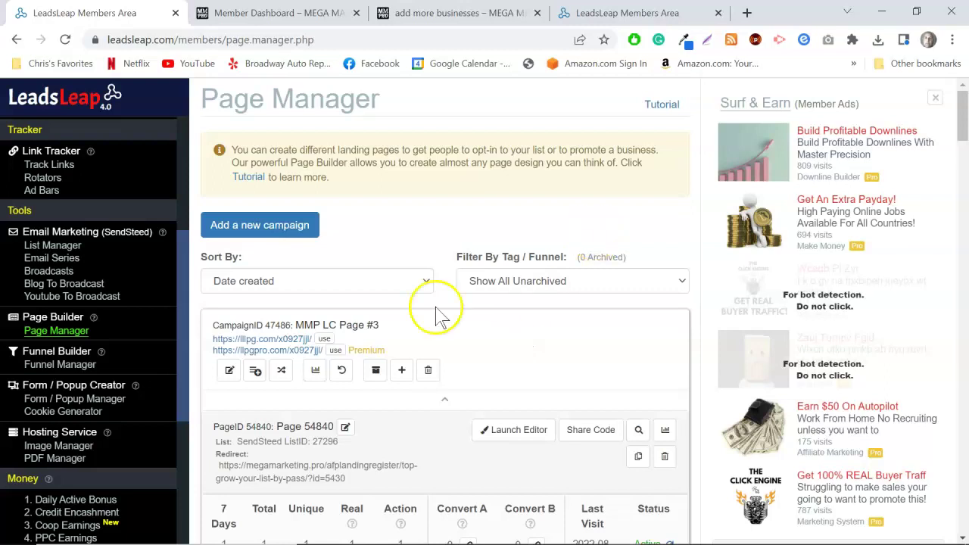
Test the live llpgpro.com capture page and its LeadsLeap badge link, then close its tab.
{"action": "left_click", "coordinate": [275, 350]}
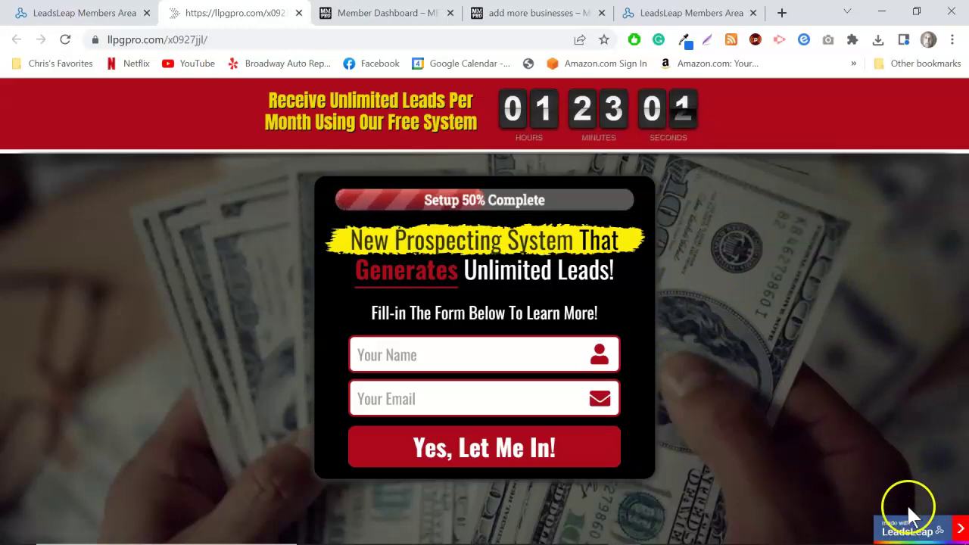
{"action": "left_click", "coordinate": [915, 526]}
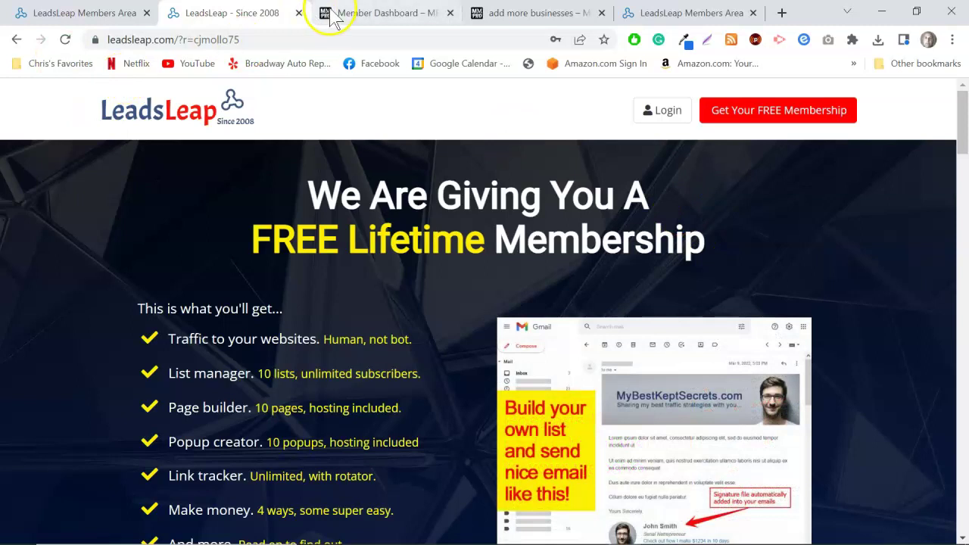
{"action": "left_click", "coordinate": [16, 39]}
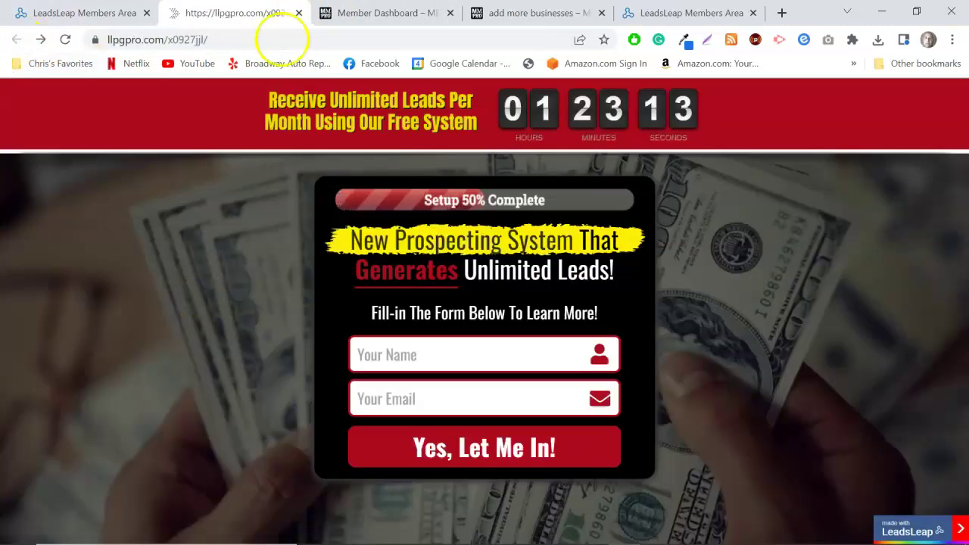
{"action": "left_click", "coordinate": [299, 13]}
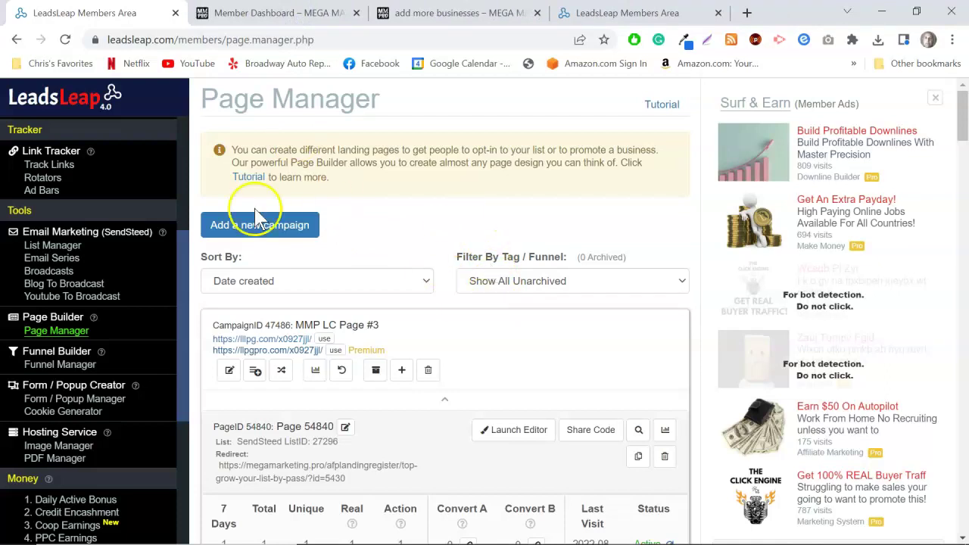
Open the List Manager showing the Mega Marketing Pro #1 list with 2 subscribers.
{"action": "scroll", "coordinate": [80, 253], "scroll_direction": "down", "scroll_amount": 1}
{"action": "scroll", "coordinate": [103, 286], "scroll_direction": "down", "scroll_amount": 2}
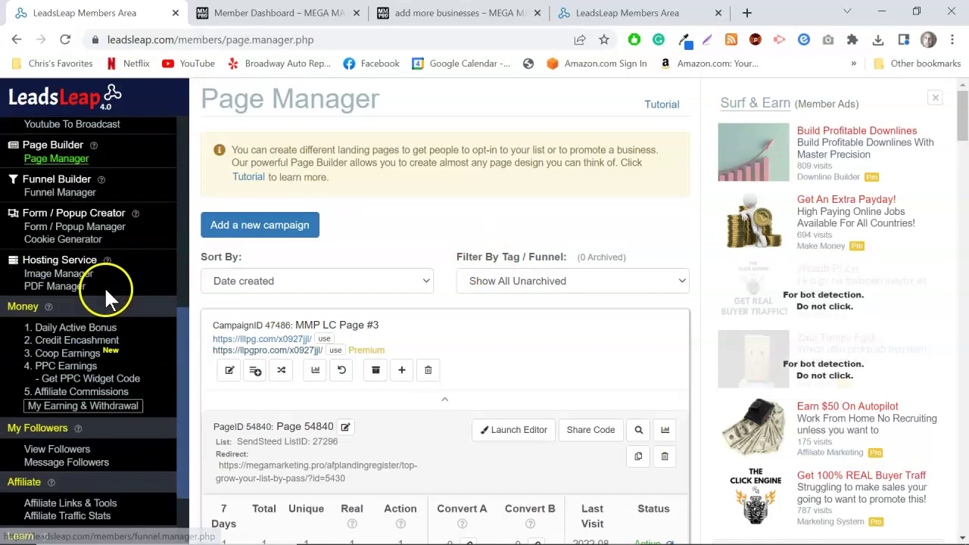
{"action": "scroll", "coordinate": [114, 290], "scroll_direction": "up", "scroll_amount": 6}
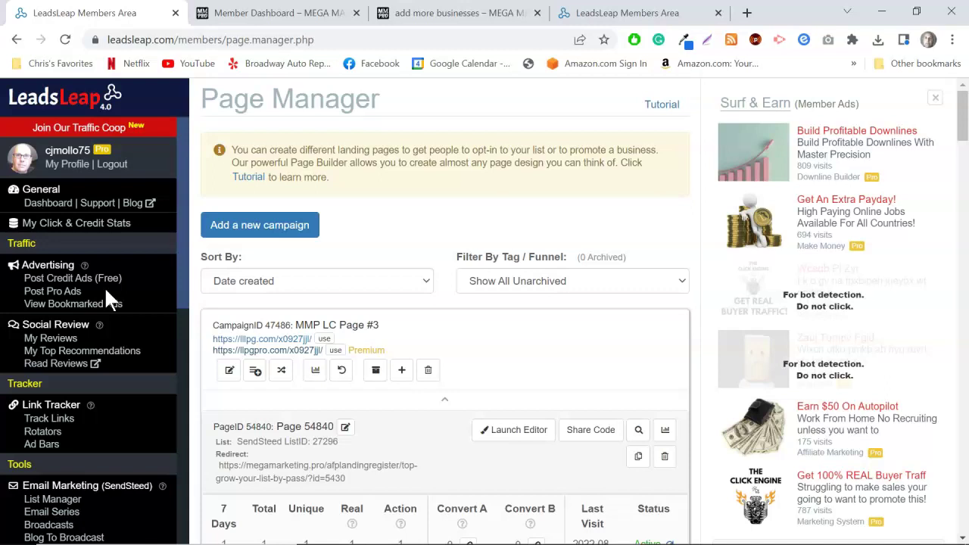
{"action": "scroll", "coordinate": [92, 375], "scroll_direction": "down", "scroll_amount": 2}
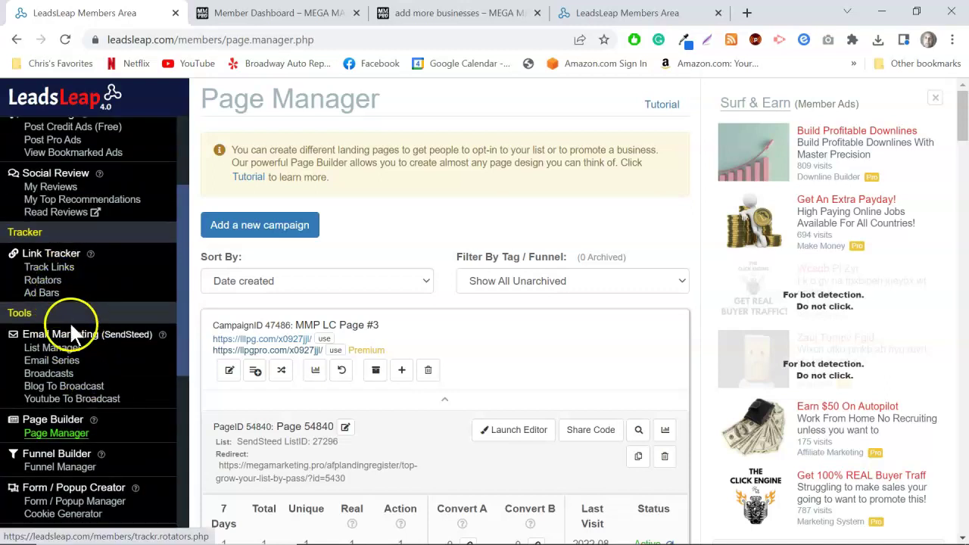
{"action": "left_click", "coordinate": [60, 347]}
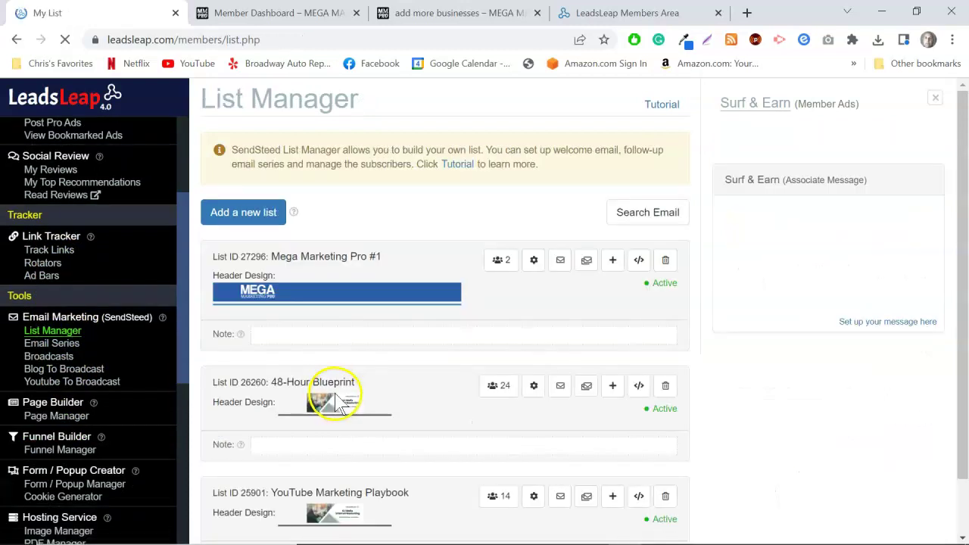
Review the episodes in the list's email series.
{"action": "left_click", "coordinate": [51, 343]}
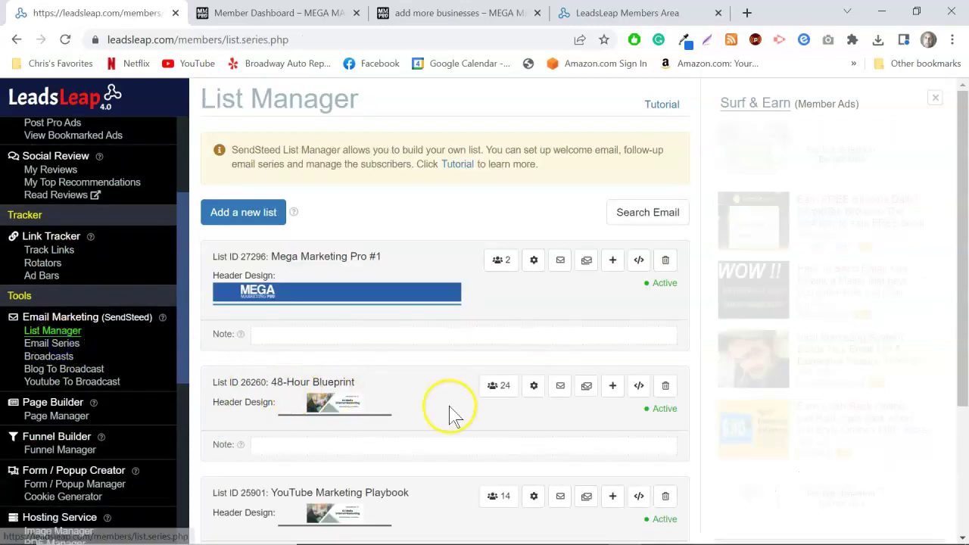
{"action": "scroll", "coordinate": [505, 403], "scroll_direction": "down", "scroll_amount": 2}
{"action": "scroll", "coordinate": [440, 287], "scroll_direction": "up", "scroll_amount": 1}
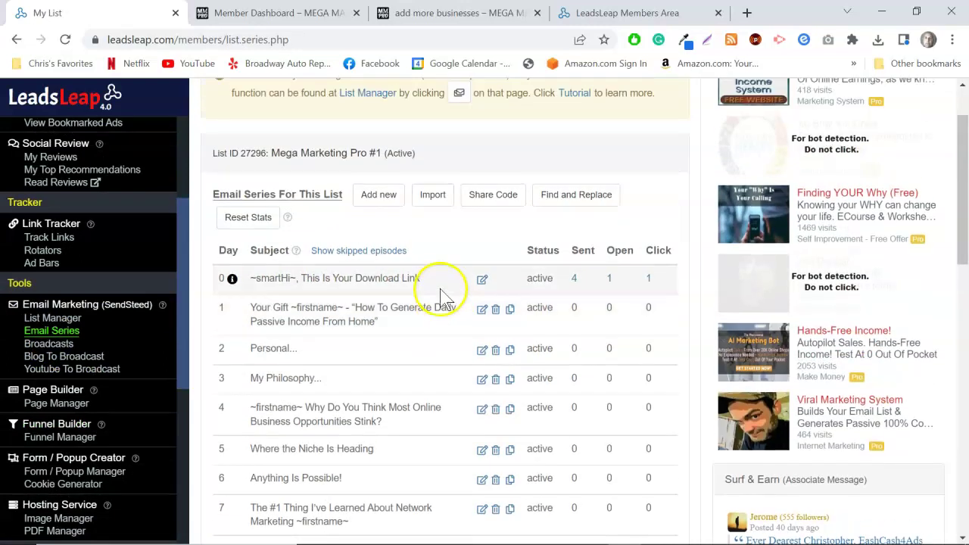
{"action": "scroll", "coordinate": [494, 261], "scroll_direction": "down", "scroll_amount": 2}
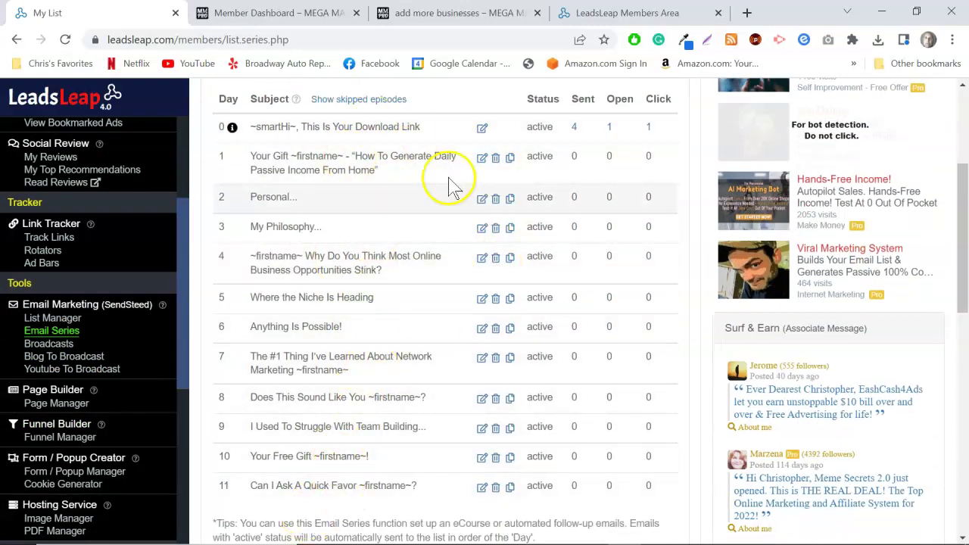
{"action": "scroll", "coordinate": [535, 253], "scroll_direction": "up", "scroll_amount": 3}
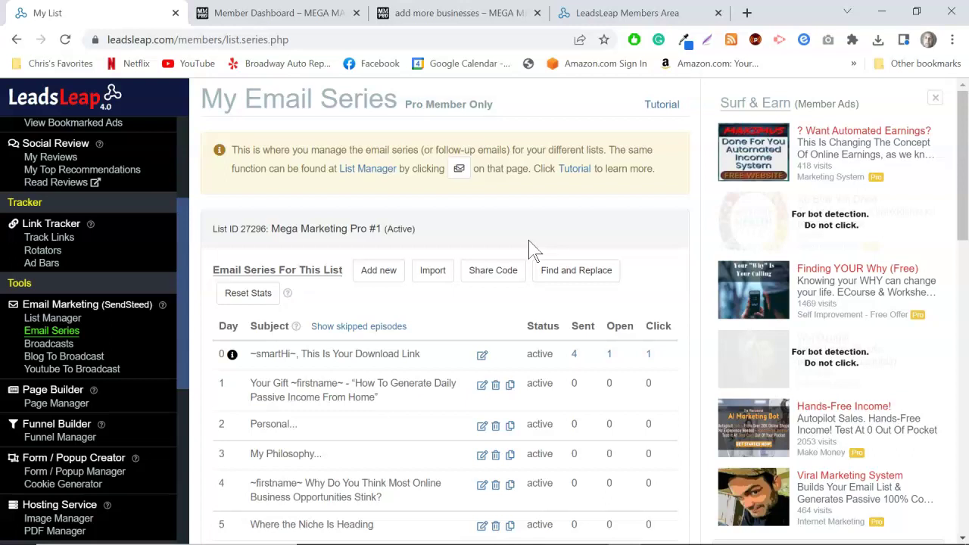
Open Link Rotators, showing ClickEngine with 53 total, 8 unique and 46 real visits.
{"action": "scroll", "coordinate": [102, 388], "scroll_direction": "down", "scroll_amount": 2}
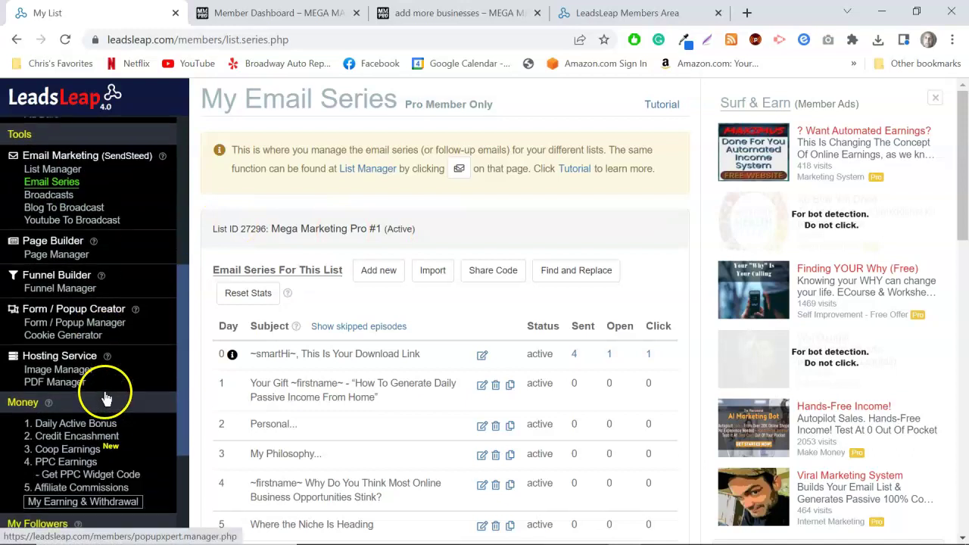
{"action": "scroll", "coordinate": [117, 394], "scroll_direction": "up", "scroll_amount": 4}
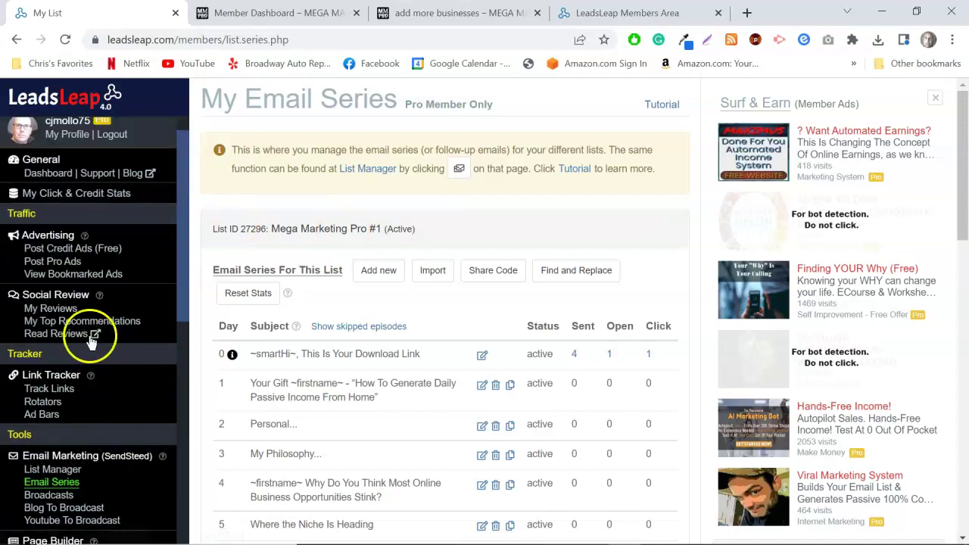
{"action": "left_click", "coordinate": [43, 402]}
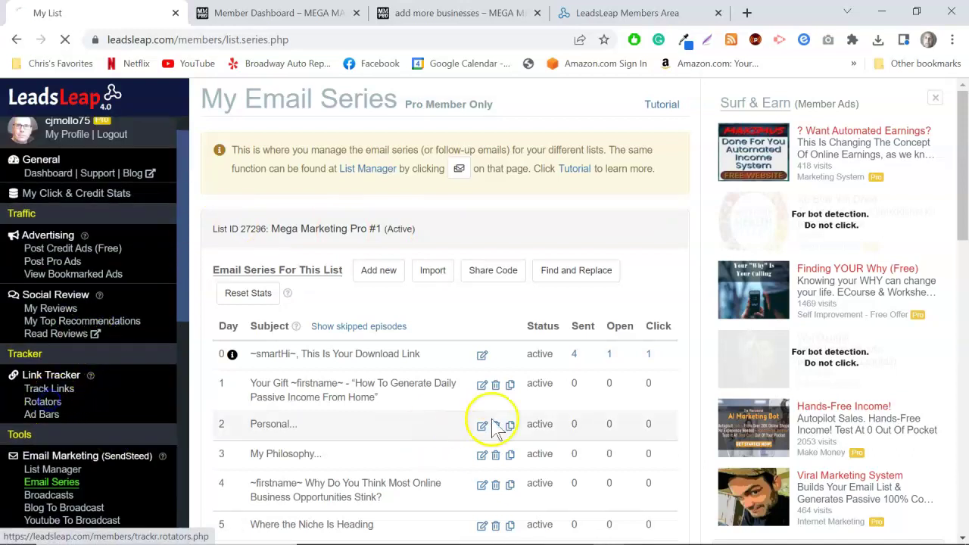
{"action": "scroll", "coordinate": [540, 391], "scroll_direction": "down", "scroll_amount": 1}
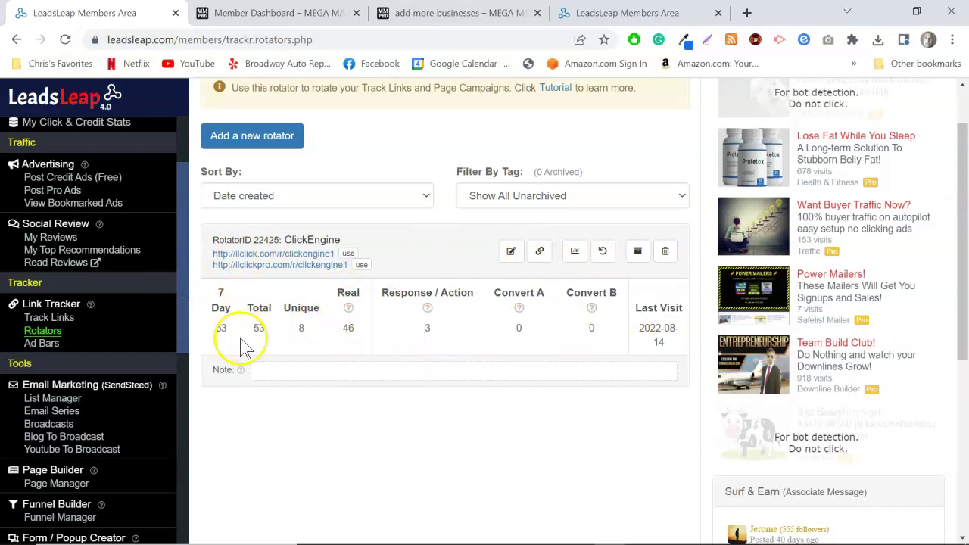
Show the pages currently rotating in the ClickEngine rotator.
{"action": "left_click", "coordinate": [539, 251]}
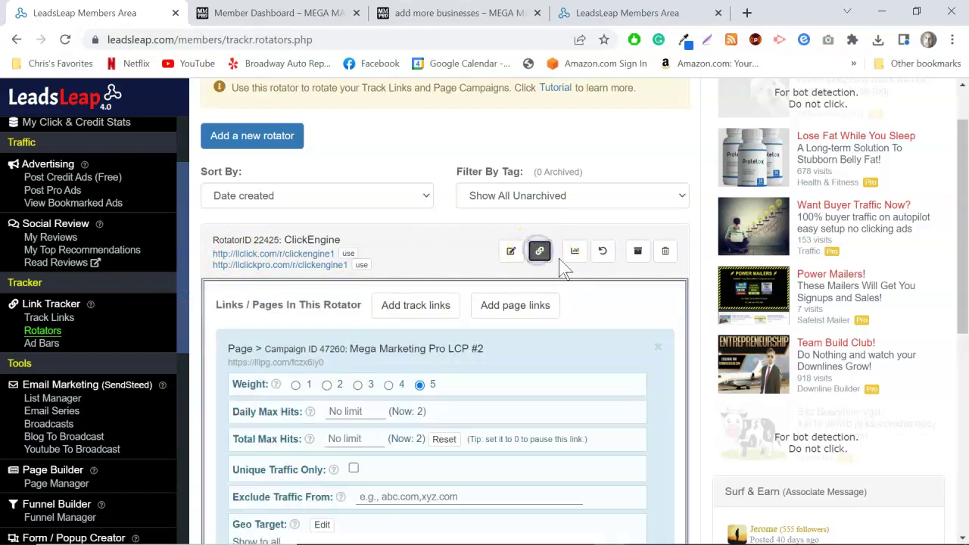
{"action": "scroll", "coordinate": [614, 402], "scroll_direction": "down", "scroll_amount": 2}
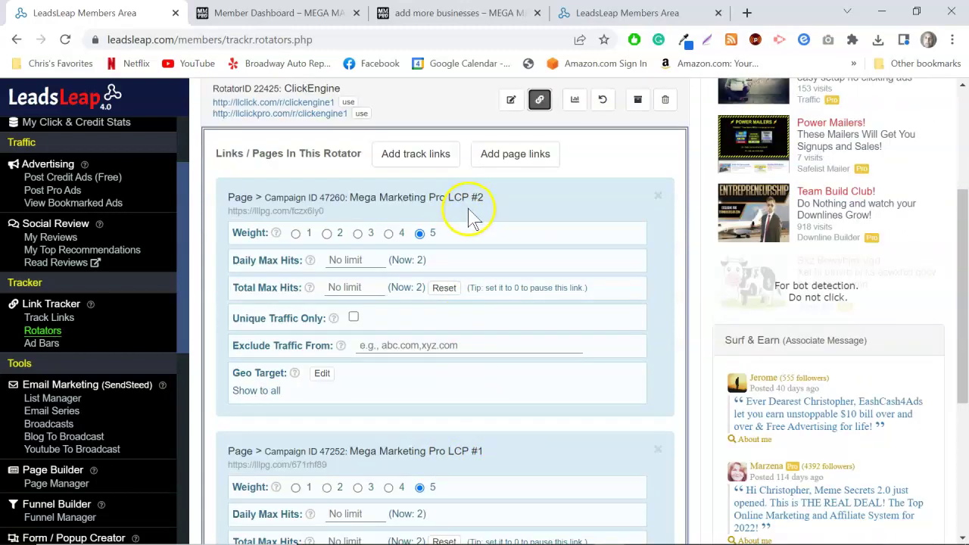
{"action": "scroll", "coordinate": [496, 341], "scroll_direction": "up", "scroll_amount": 1}
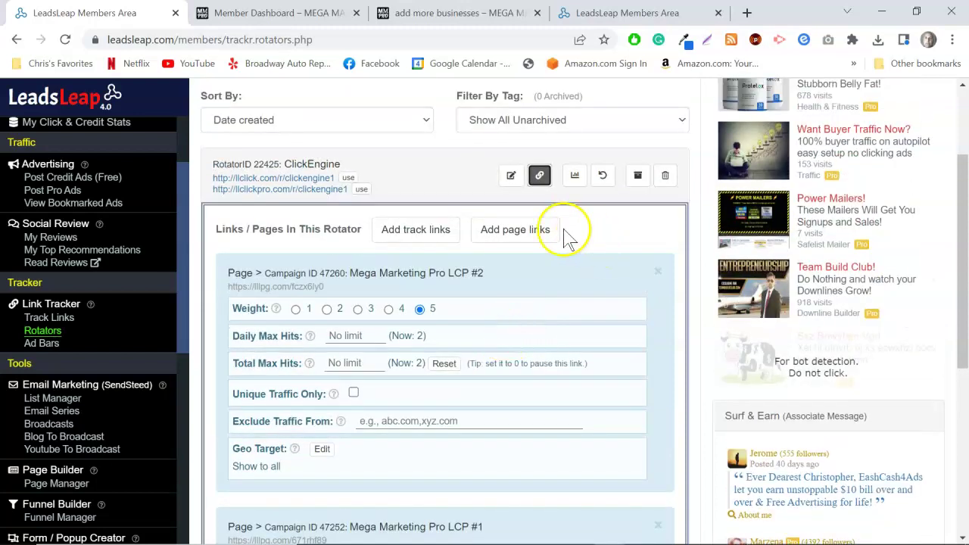
Add MMP LC Page #3 to the ClickEngine rotator at weight 3.
{"action": "left_click", "coordinate": [524, 230]}
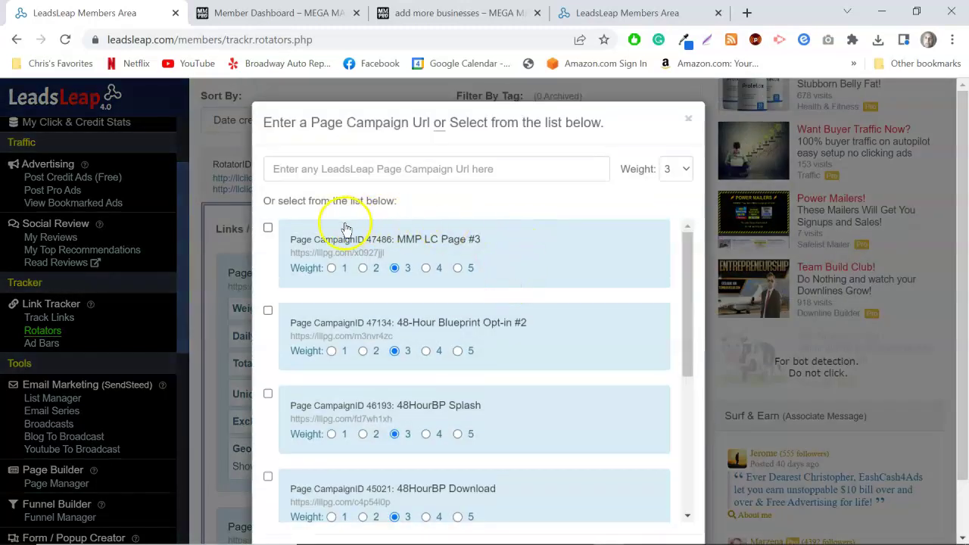
{"action": "scroll", "coordinate": [465, 271], "scroll_direction": "down", "scroll_amount": 1}
{"action": "scroll", "coordinate": [465, 270], "scroll_direction": "up", "scroll_amount": 1}
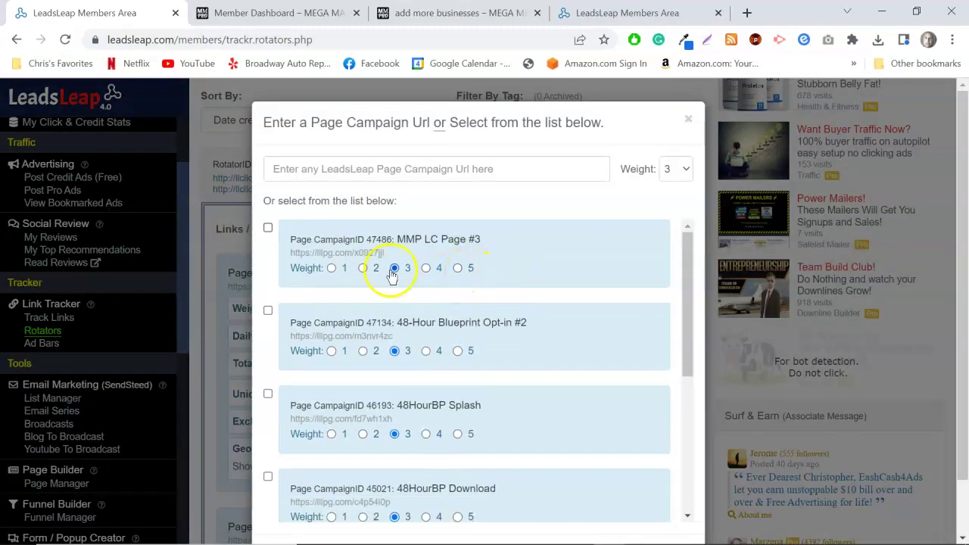
{"action": "left_click", "coordinate": [268, 228]}
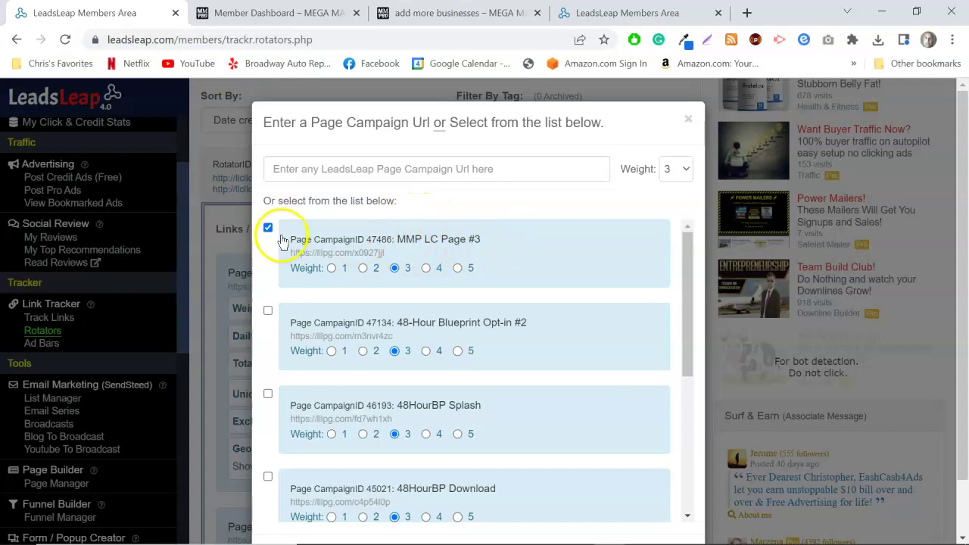
{"action": "left_click_drag", "start_coordinate": [688, 300], "coordinate": [695, 465]}
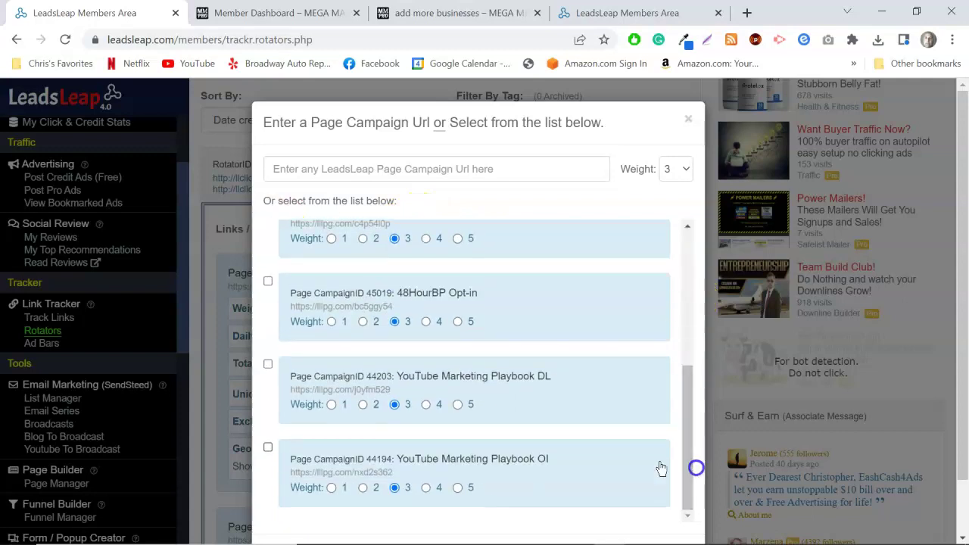
{"action": "scroll", "coordinate": [611, 302], "scroll_direction": "down", "scroll_amount": 1}
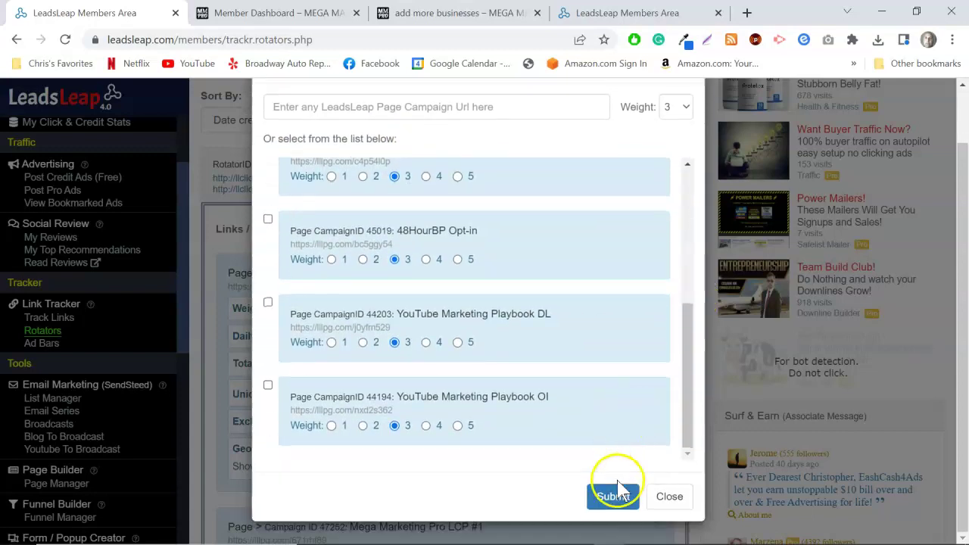
{"action": "left_click", "coordinate": [612, 496]}
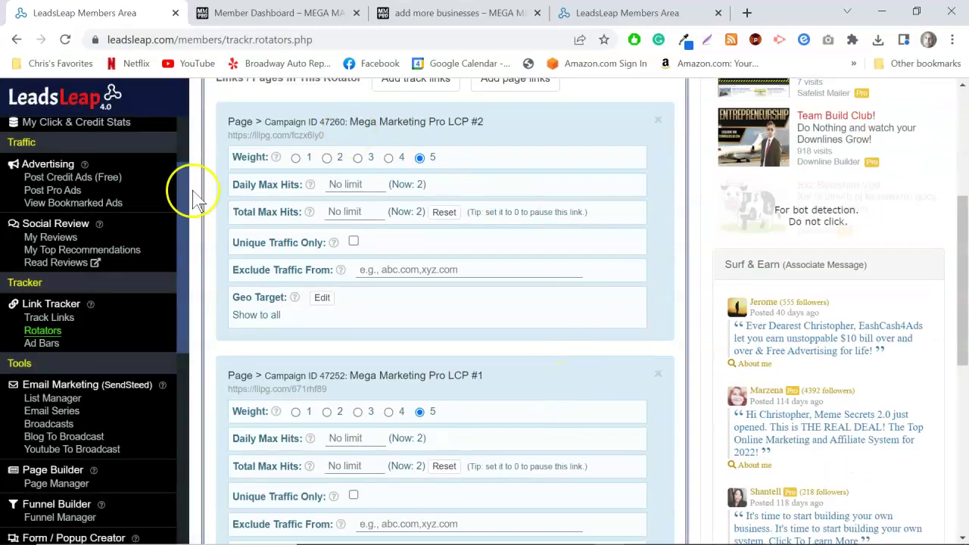
{"action": "scroll", "coordinate": [465, 298], "scroll_direction": "down", "scroll_amount": 5}
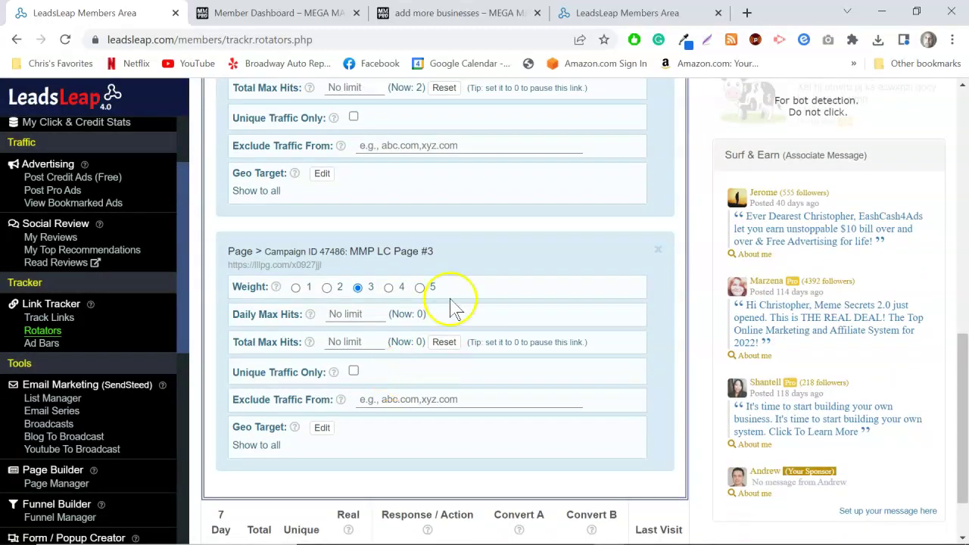
{"action": "scroll", "coordinate": [375, 246], "scroll_direction": "up", "scroll_amount": 5}
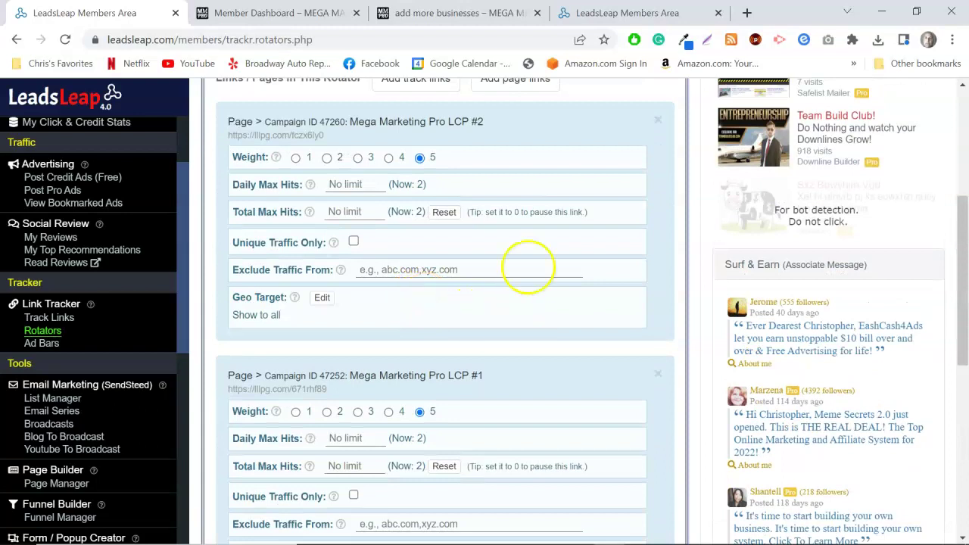
{"action": "scroll", "coordinate": [492, 363], "scroll_direction": "down", "scroll_amount": 4}
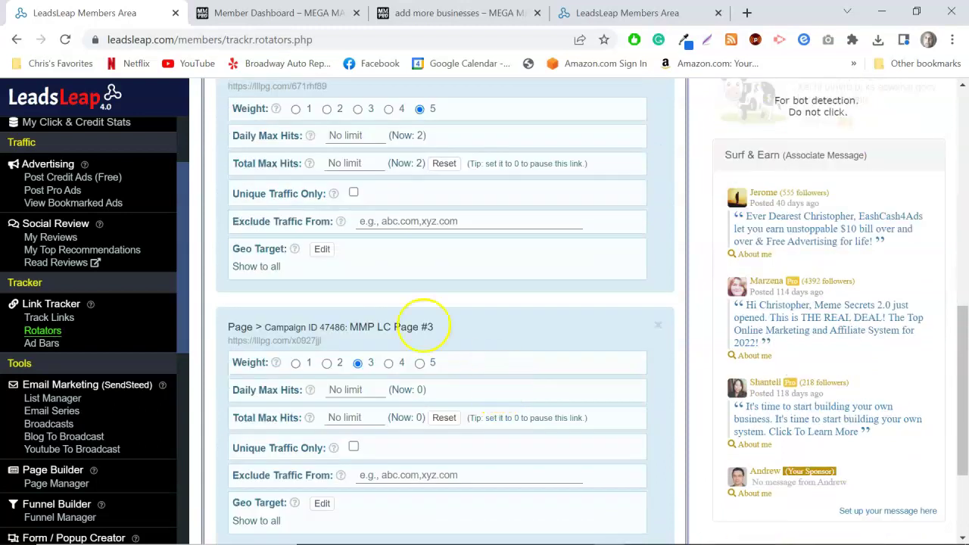
{"action": "scroll", "coordinate": [454, 227], "scroll_direction": "up", "scroll_amount": 6}
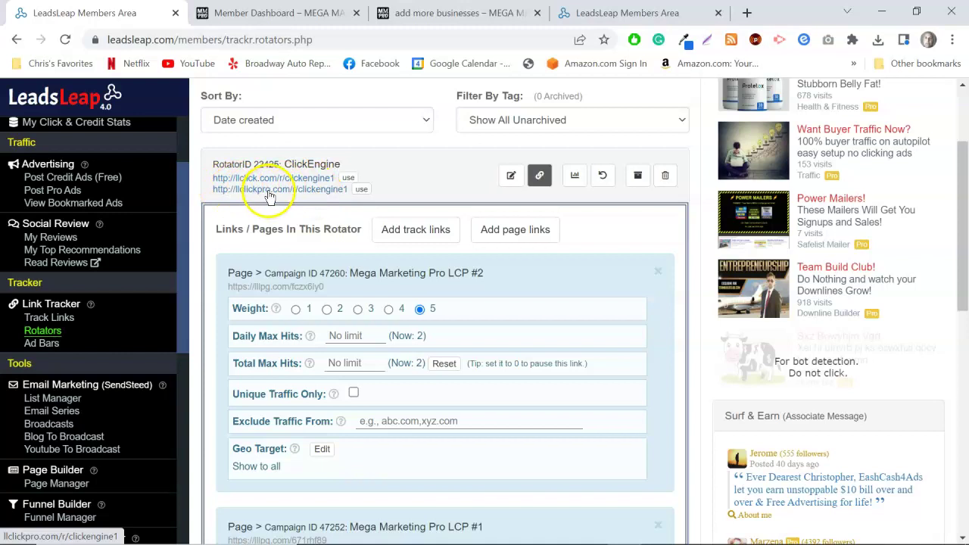
{"action": "left_click", "coordinate": [301, 190]}
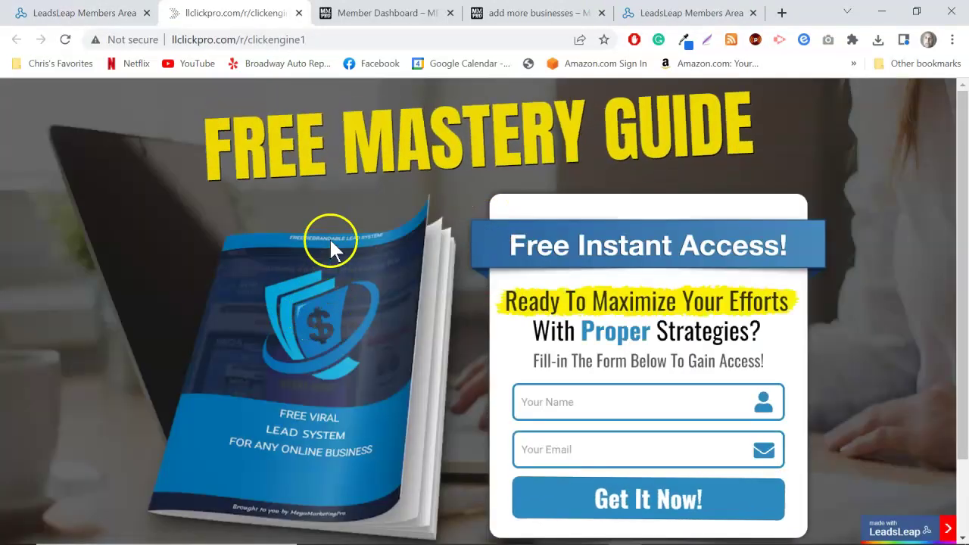
{"action": "left_click", "coordinate": [297, 14]}
{"action": "left_click", "coordinate": [282, 190]}
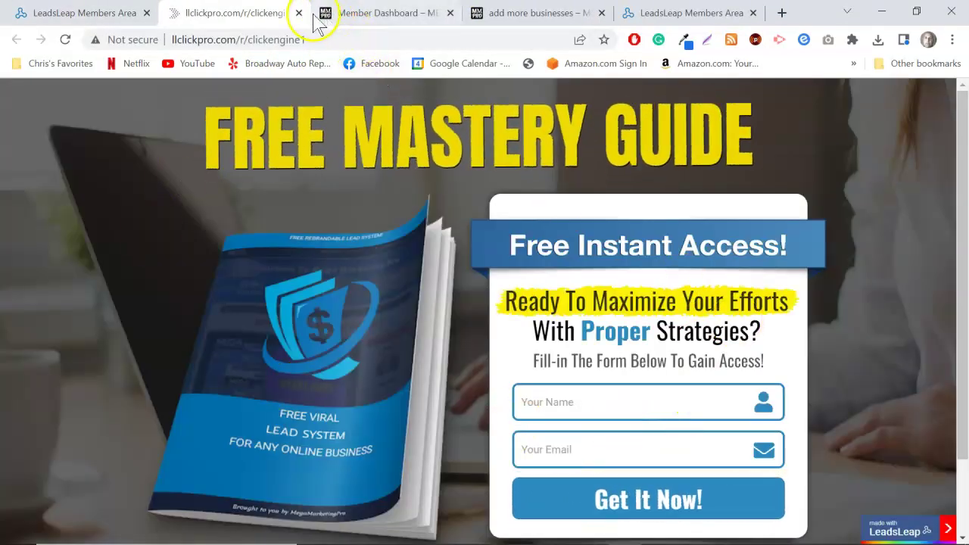
{"action": "left_click", "coordinate": [298, 14]}
{"action": "left_click", "coordinate": [303, 191]}
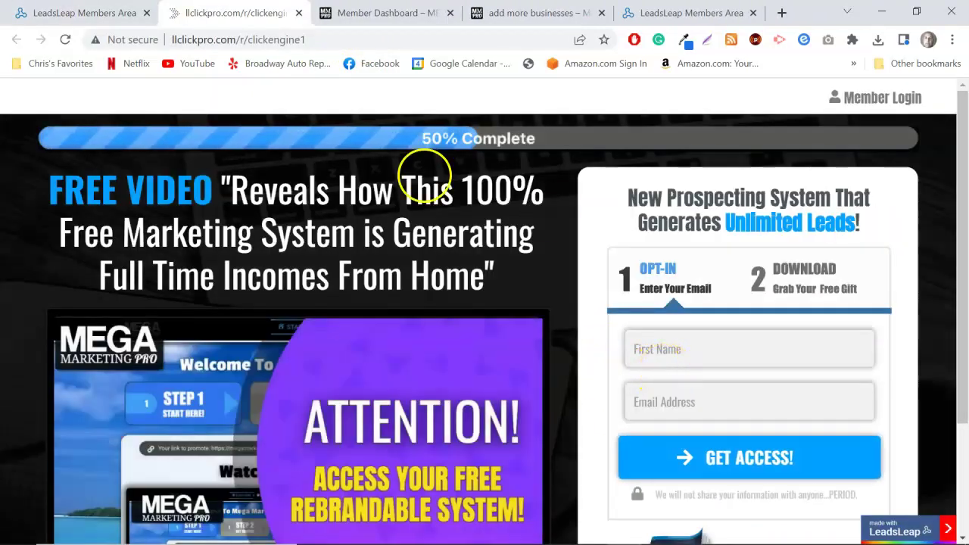
{"action": "left_click", "coordinate": [298, 13]}
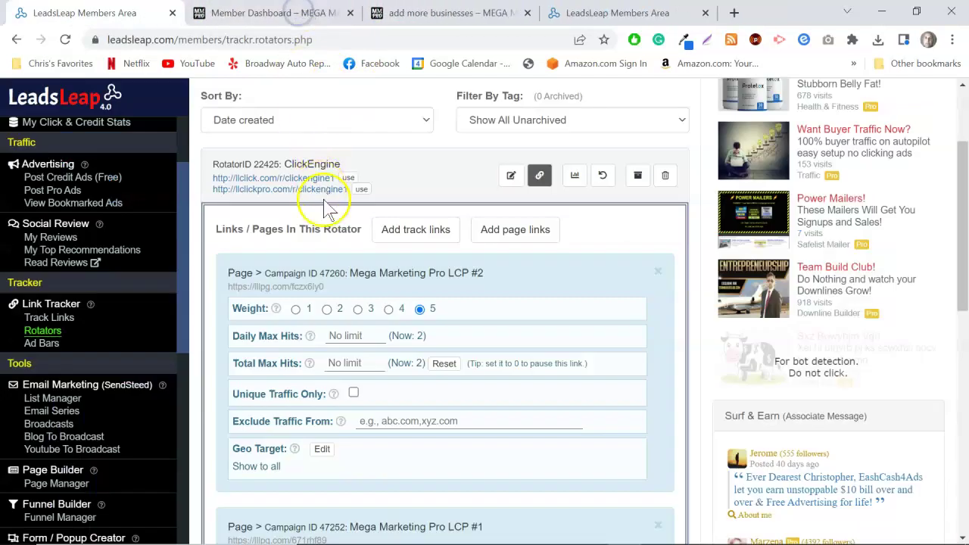
Set MMP LC Page #3's rotator weight to 5.
{"action": "scroll", "coordinate": [487, 309], "scroll_direction": "down", "scroll_amount": 8}
{"action": "scroll", "coordinate": [485, 318], "scroll_direction": "down", "scroll_amount": 1}
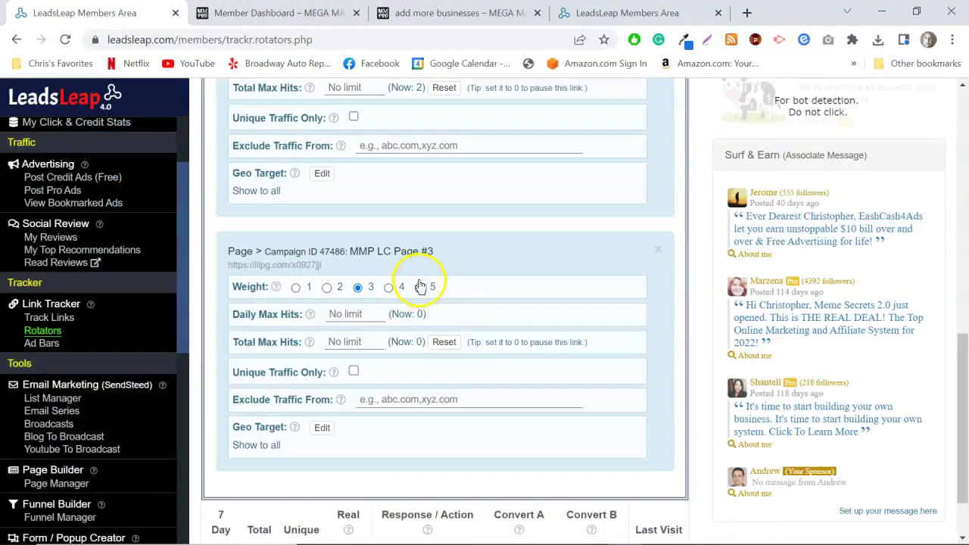
{"action": "left_click", "coordinate": [420, 287]}
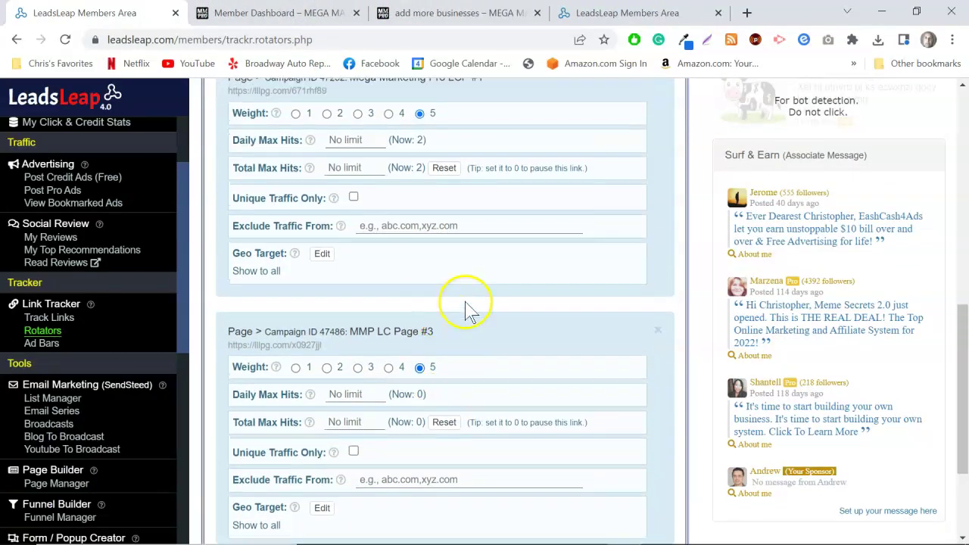
{"action": "scroll", "coordinate": [319, 303], "scroll_direction": "down", "scroll_amount": 2}
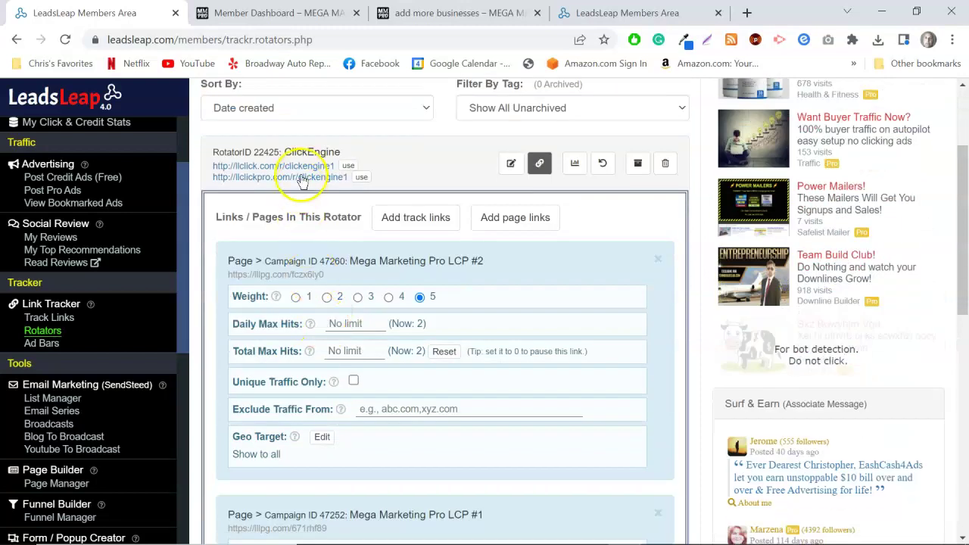
Open and close the rotator link four times to check the page rotation.
{"action": "left_click", "coordinate": [302, 178]}
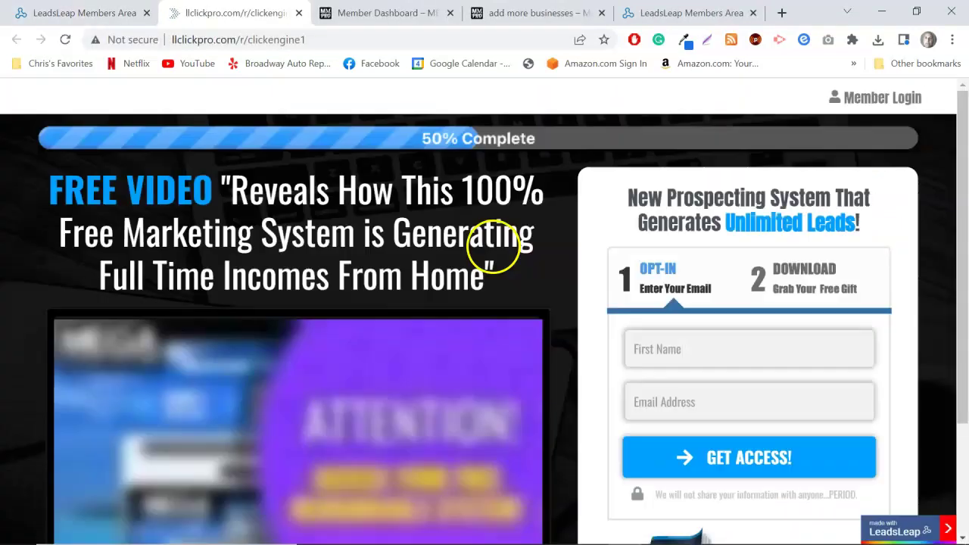
{"action": "left_click", "coordinate": [299, 12]}
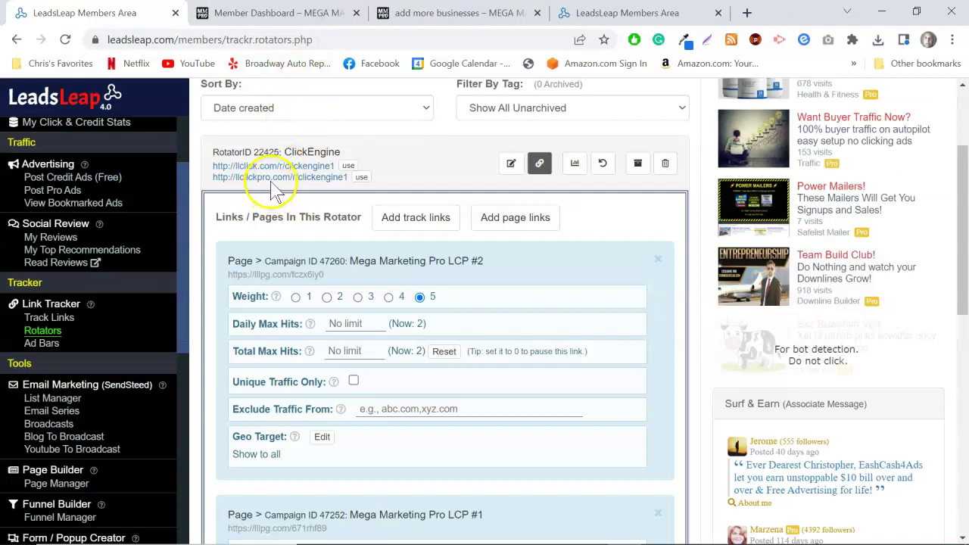
{"action": "left_click", "coordinate": [271, 179]}
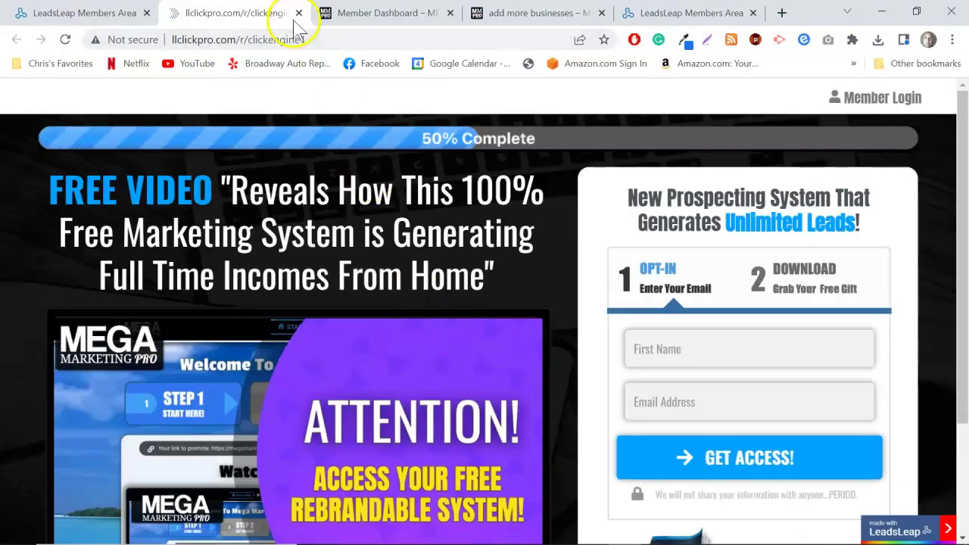
{"action": "left_click", "coordinate": [299, 13]}
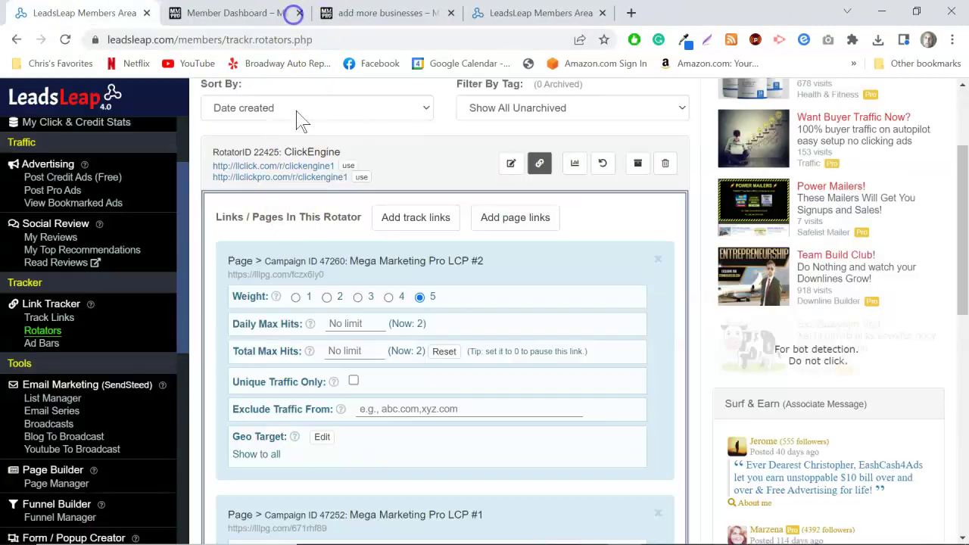
{"action": "left_click", "coordinate": [277, 177]}
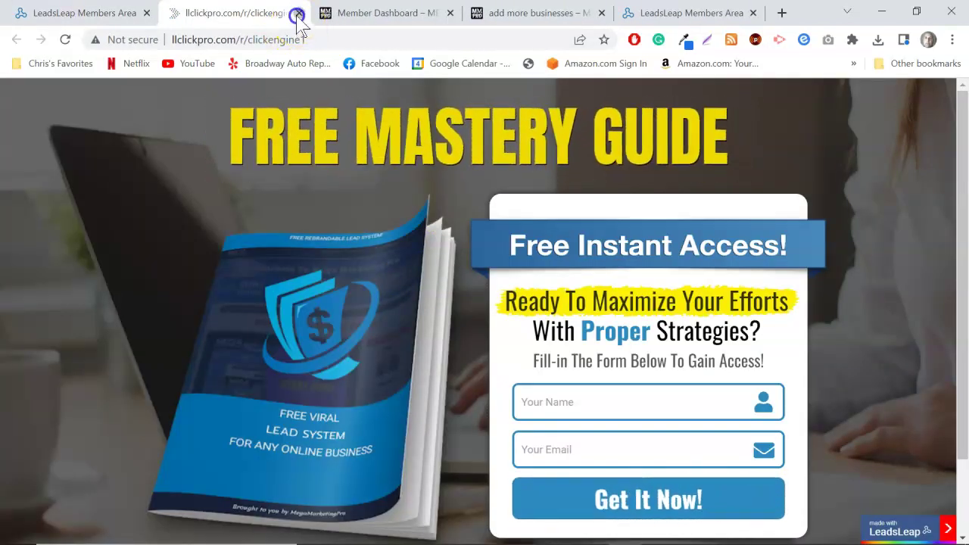
{"action": "left_click", "coordinate": [299, 13]}
{"action": "left_click", "coordinate": [302, 176]}
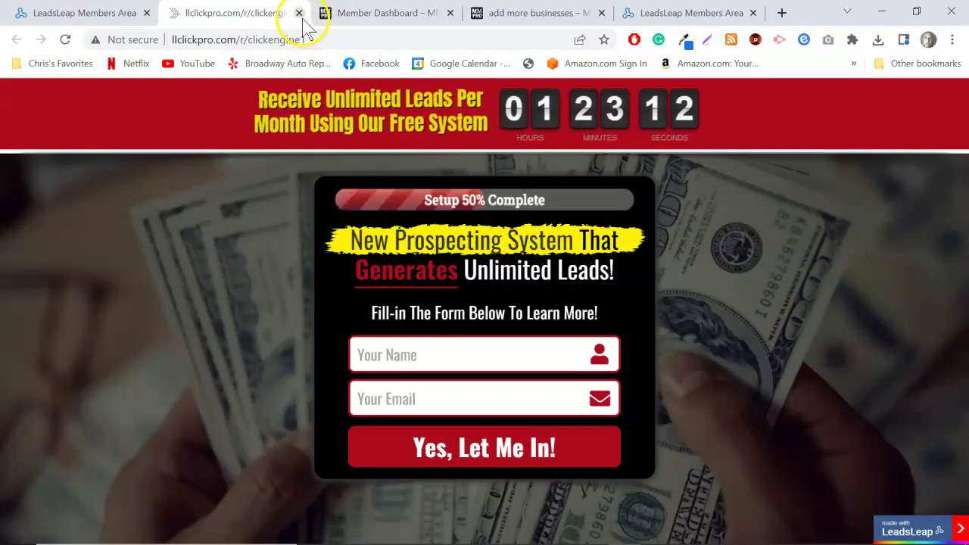
{"action": "left_click", "coordinate": [299, 13]}
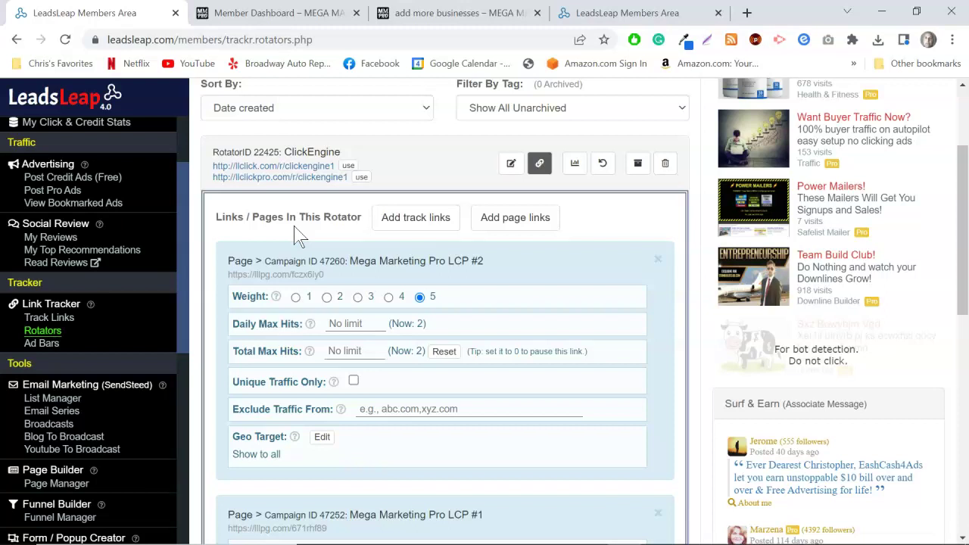
{"action": "scroll", "coordinate": [501, 261], "scroll_direction": "down", "scroll_amount": 1}
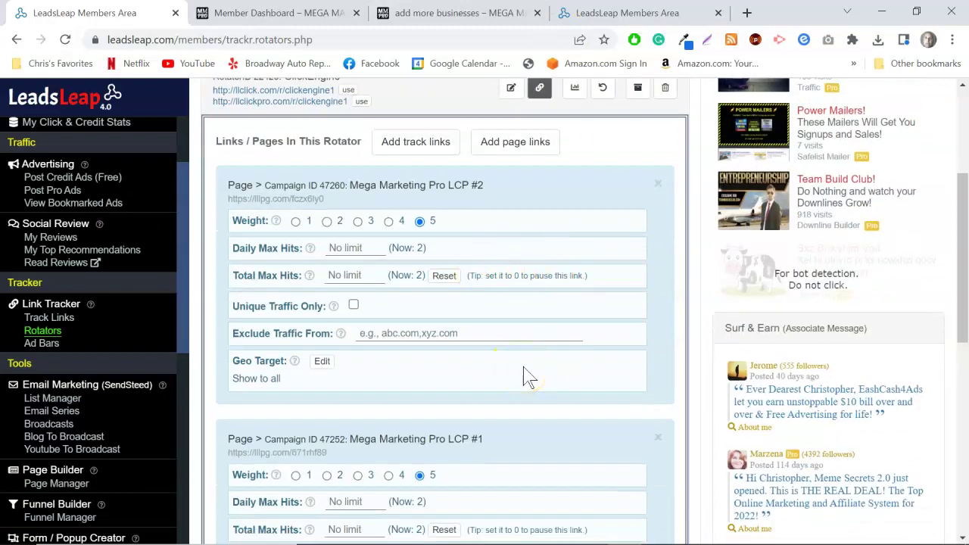
{"action": "scroll", "coordinate": [528, 377], "scroll_direction": "up", "scroll_amount": 1}
{"action": "left_click", "coordinate": [534, 399]}
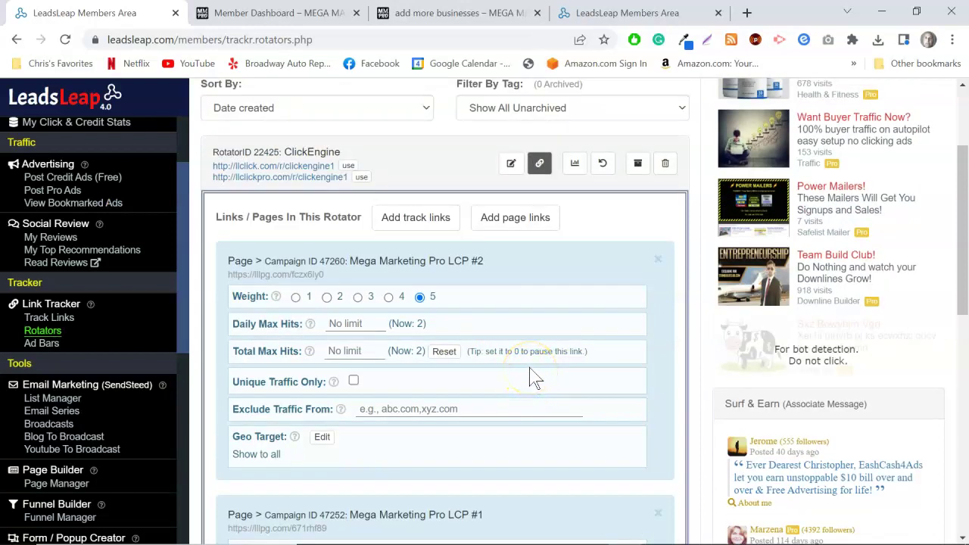
{"action": "scroll", "coordinate": [523, 351], "scroll_direction": "down", "scroll_amount": 1}
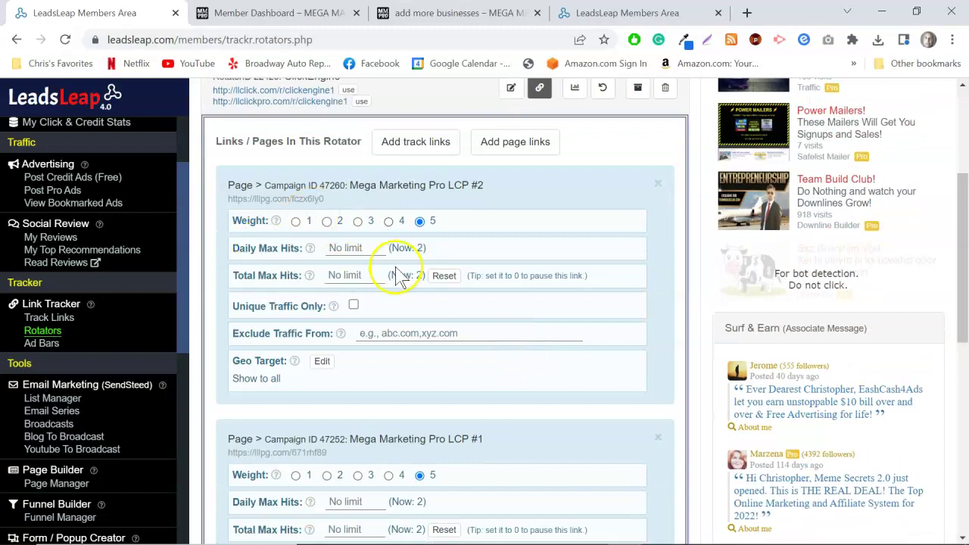
{"action": "scroll", "coordinate": [492, 253], "scroll_direction": "down", "scroll_amount": 5}
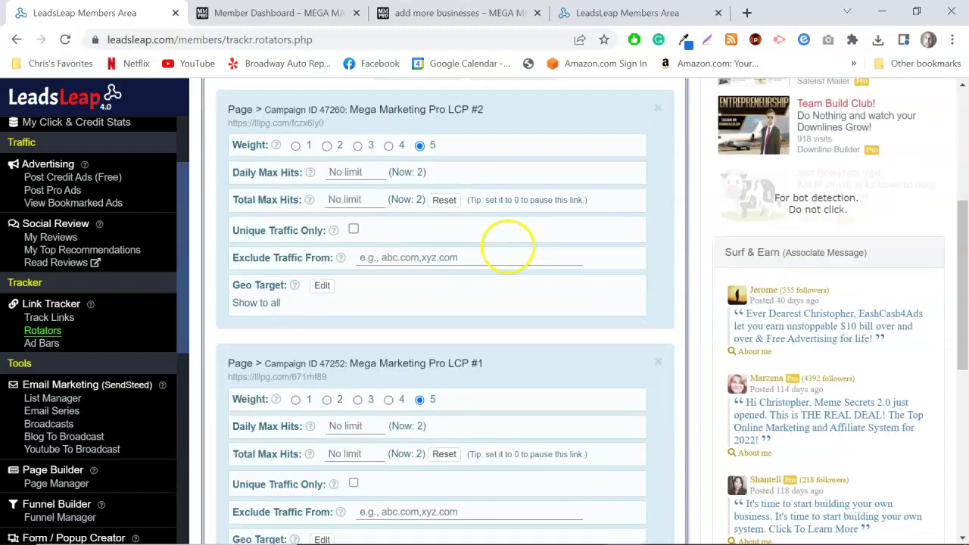
{"action": "scroll", "coordinate": [523, 303], "scroll_direction": "down", "scroll_amount": 1}
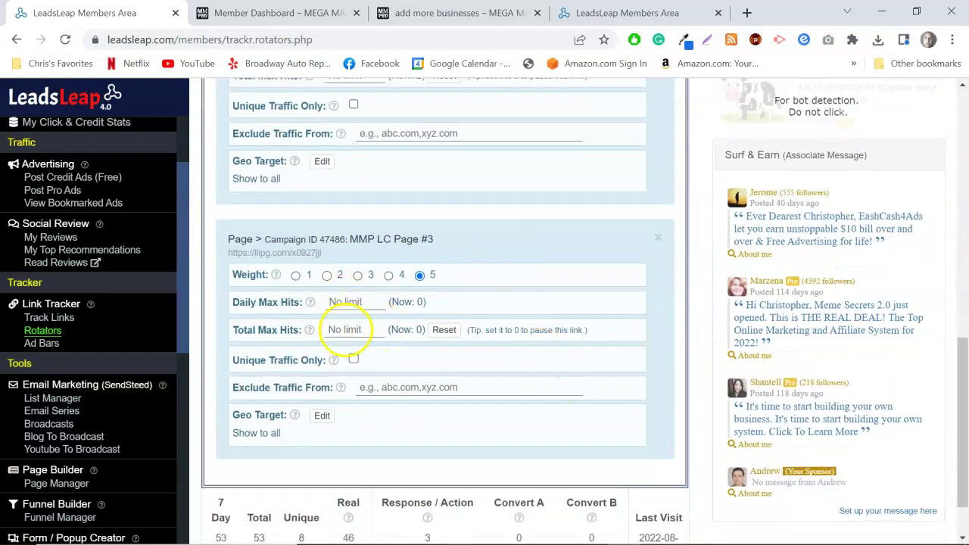
{"action": "scroll", "coordinate": [348, 333], "scroll_direction": "up", "scroll_amount": 2}
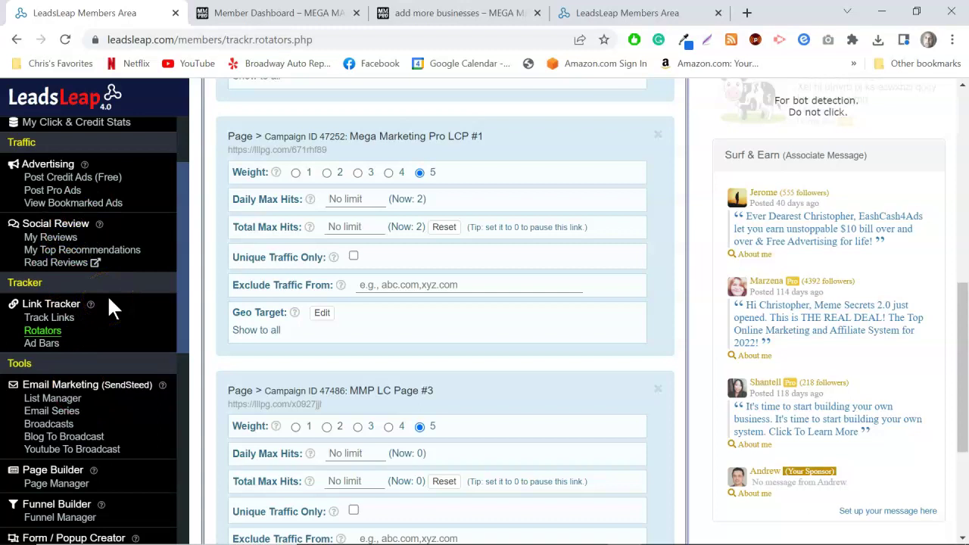
{"action": "scroll", "coordinate": [108, 303], "scroll_direction": "down", "scroll_amount": 1}
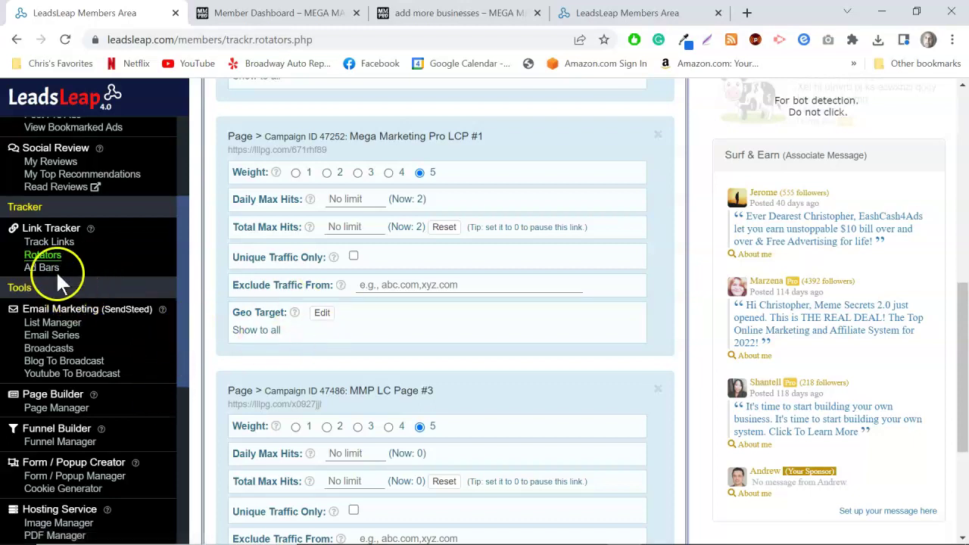
{"action": "scroll", "coordinate": [133, 310], "scroll_direction": "up", "scroll_amount": 1}
{"action": "scroll", "coordinate": [87, 331], "scroll_direction": "down", "scroll_amount": 1}
{"action": "scroll", "coordinate": [75, 320], "scroll_direction": "up", "scroll_amount": 2}
{"action": "scroll", "coordinate": [70, 206], "scroll_direction": "down", "scroll_amount": 3}
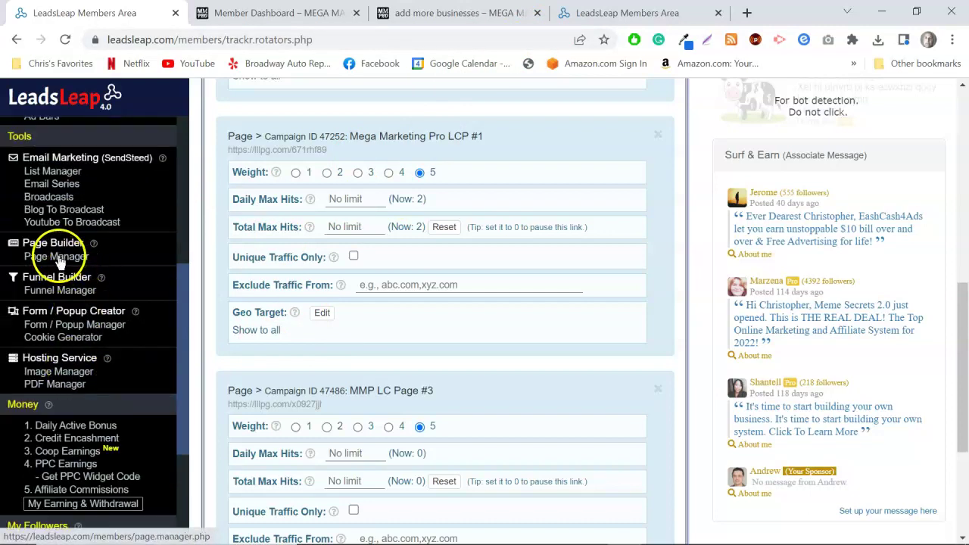
{"action": "scroll", "coordinate": [75, 276], "scroll_direction": "up", "scroll_amount": 1}
Review the list of ad bars.
{"action": "left_click", "coordinate": [32, 191]}
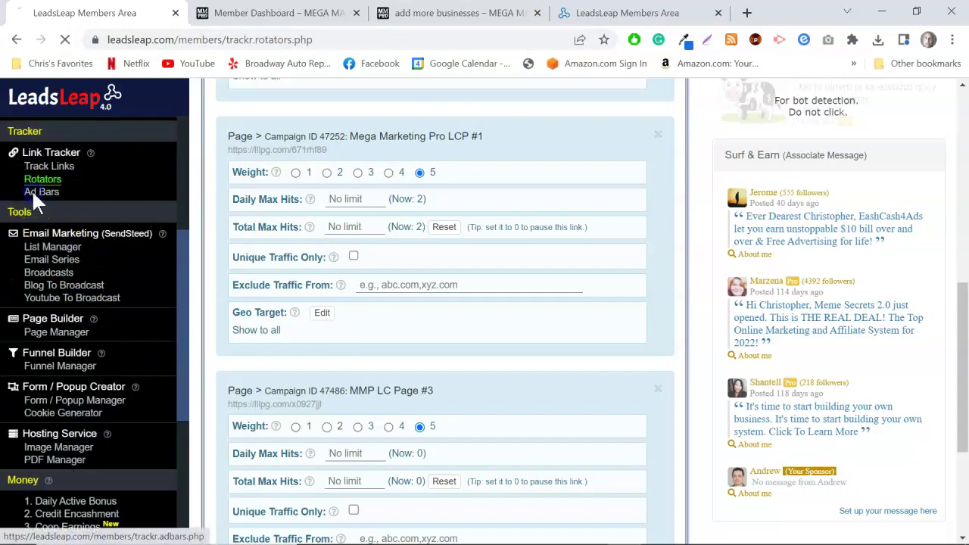
{"action": "scroll", "coordinate": [444, 281], "scroll_direction": "down", "scroll_amount": 3}
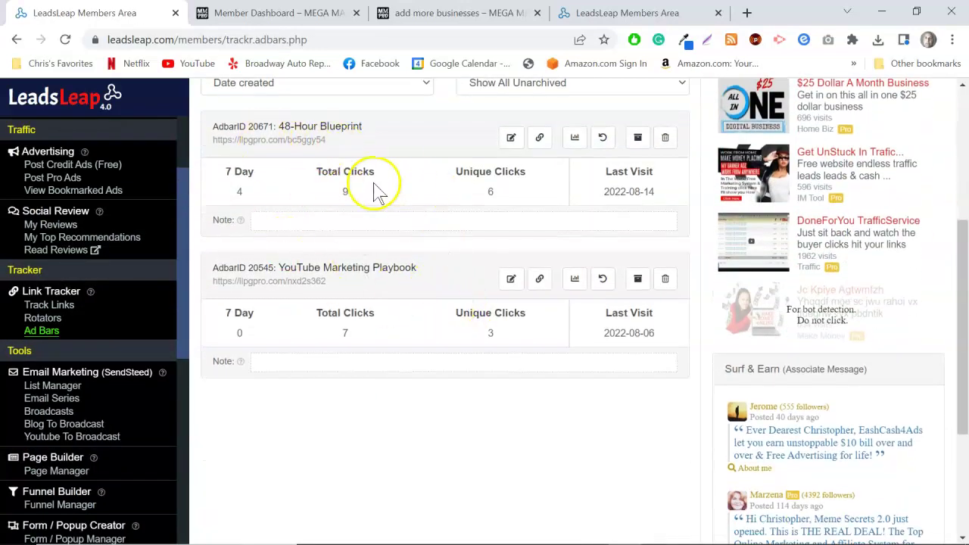
{"action": "scroll", "coordinate": [99, 345], "scroll_direction": "down", "scroll_amount": 1}
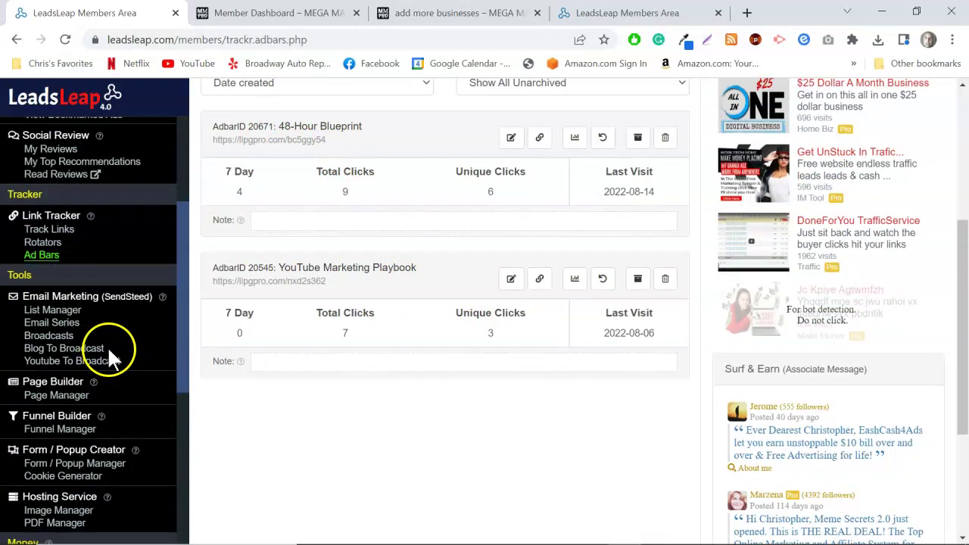
{"action": "scroll", "coordinate": [106, 350], "scroll_direction": "down", "scroll_amount": 1}
Open the 48HourBP Opt-in campaign's llpgpro.com capture page from the Page Manager.
{"action": "left_click", "coordinate": [59, 320]}
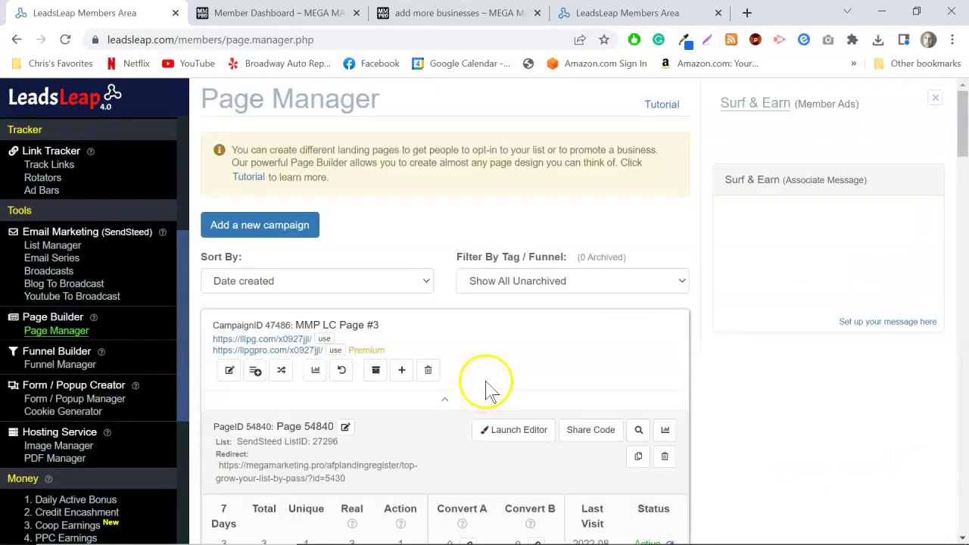
{"action": "scroll", "coordinate": [489, 390], "scroll_direction": "down", "scroll_amount": 6}
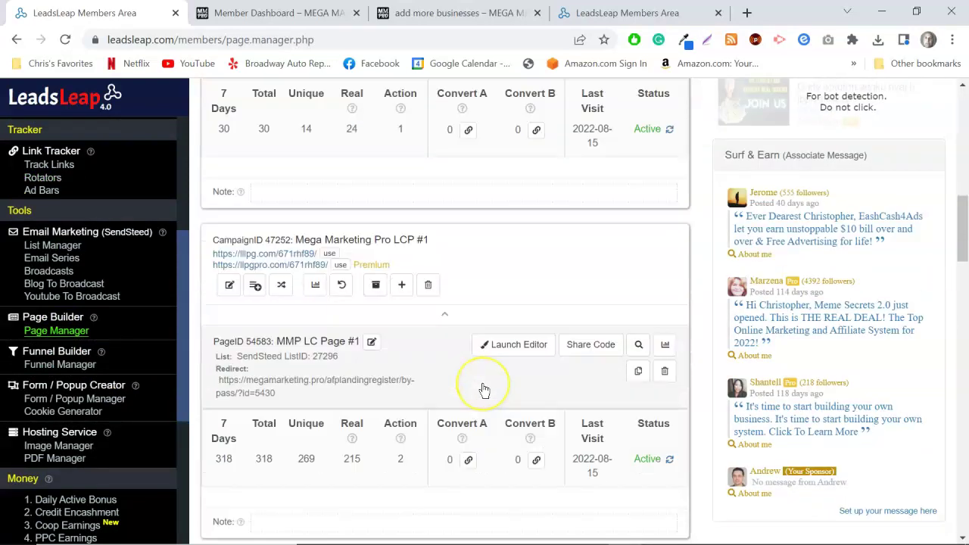
{"action": "scroll", "coordinate": [485, 390], "scroll_direction": "down", "scroll_amount": 6}
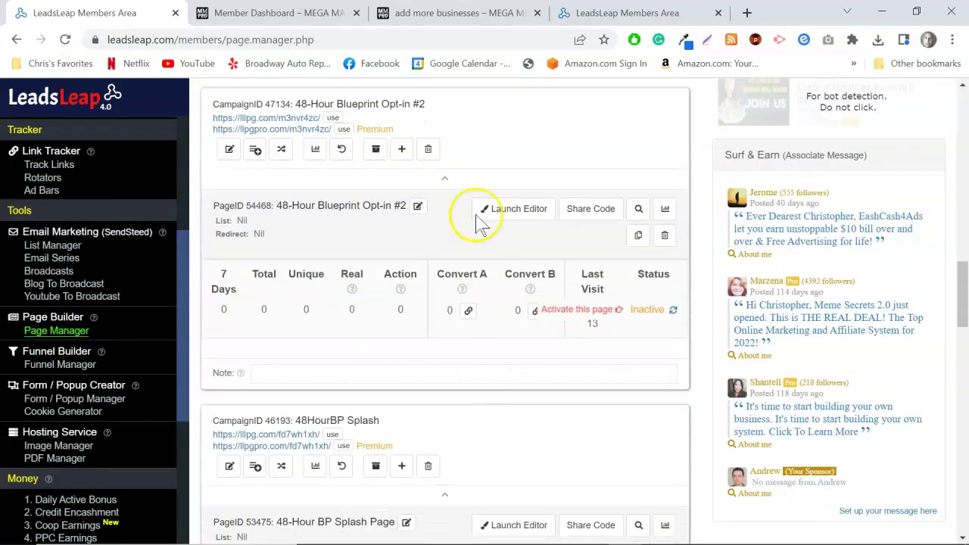
{"action": "scroll", "coordinate": [404, 280], "scroll_direction": "down", "scroll_amount": 2}
{"action": "scroll", "coordinate": [412, 302], "scroll_direction": "up", "scroll_amount": 3}
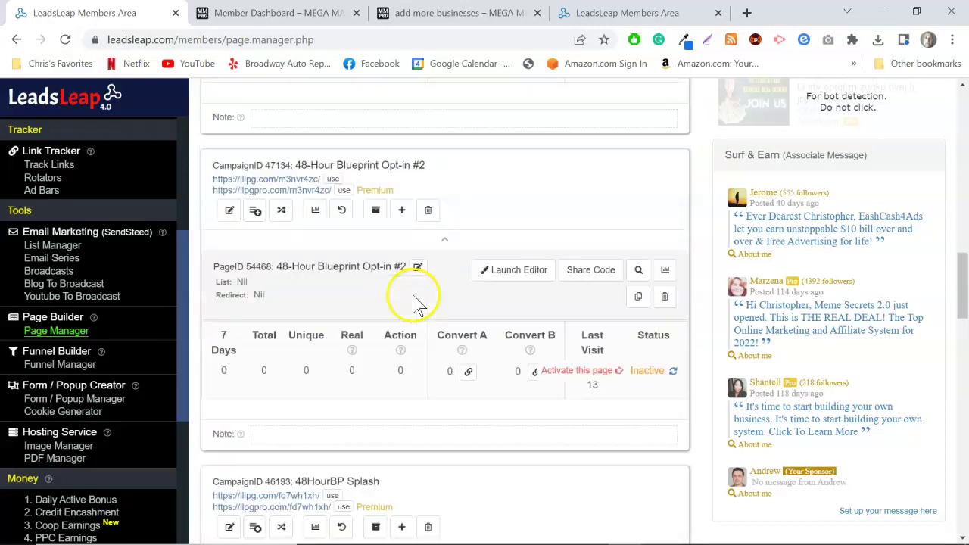
{"action": "scroll", "coordinate": [340, 227], "scroll_direction": "up", "scroll_amount": 3}
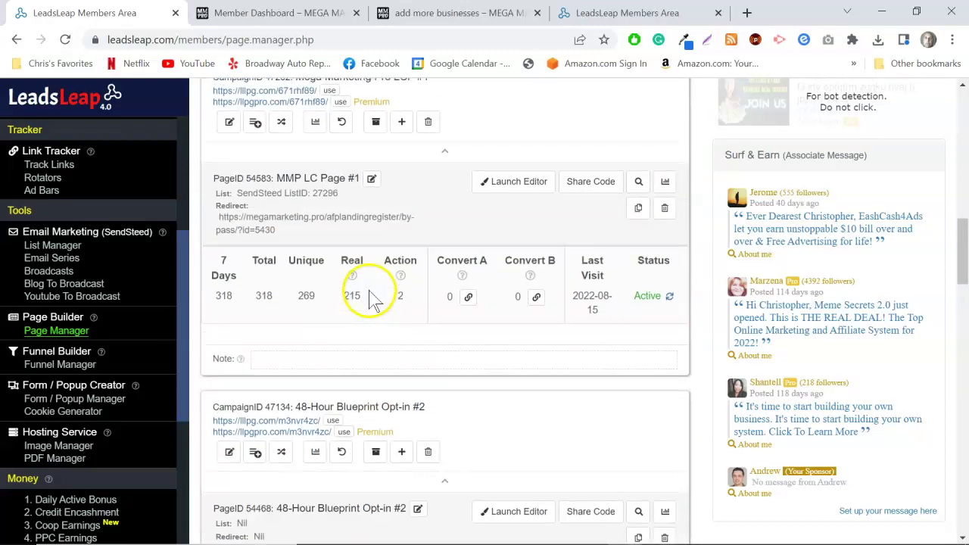
{"action": "scroll", "coordinate": [372, 299], "scroll_direction": "down", "scroll_amount": 5}
{"action": "scroll", "coordinate": [369, 293], "scroll_direction": "up", "scroll_amount": 2}
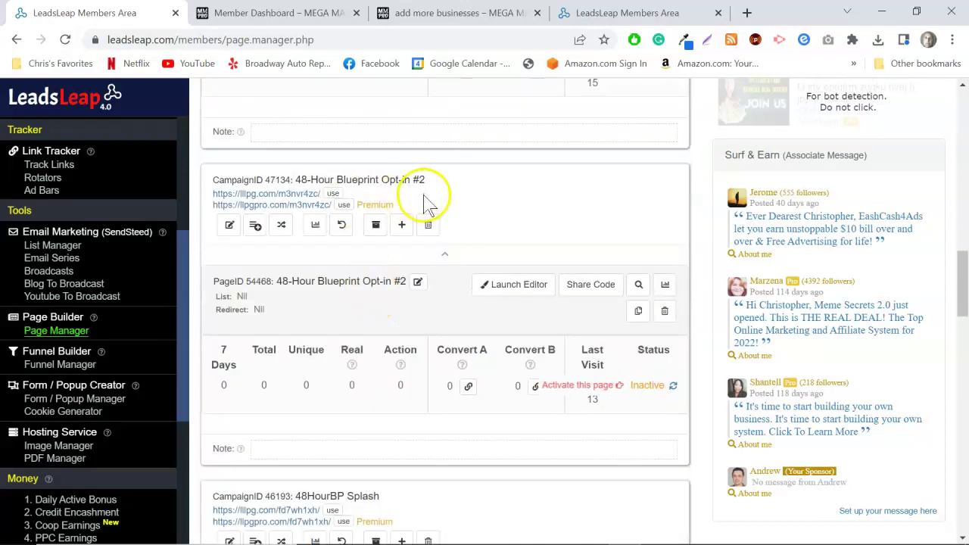
{"action": "scroll", "coordinate": [425, 208], "scroll_direction": "down", "scroll_amount": 10}
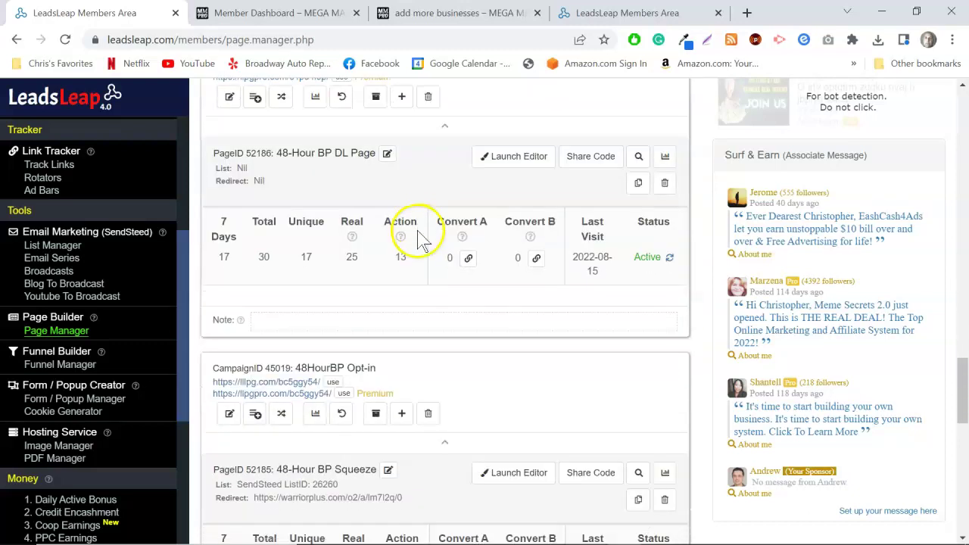
{"action": "scroll", "coordinate": [420, 241], "scroll_direction": "down", "scroll_amount": 4}
{"action": "left_click", "coordinate": [299, 252]}
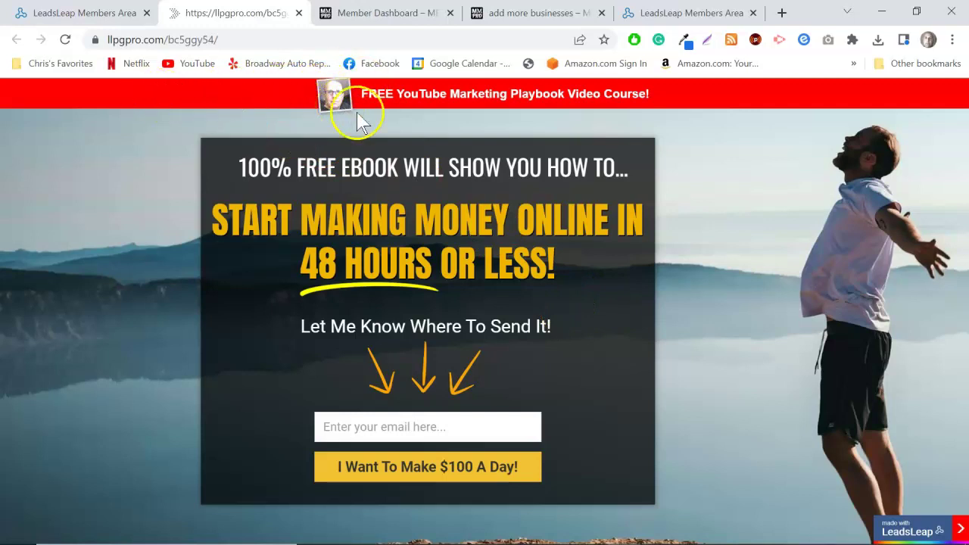
Test the red YouTube Marketing Playbook ad bar link, close its tab, and return to Page Manager.
{"action": "left_click", "coordinate": [432, 97]}
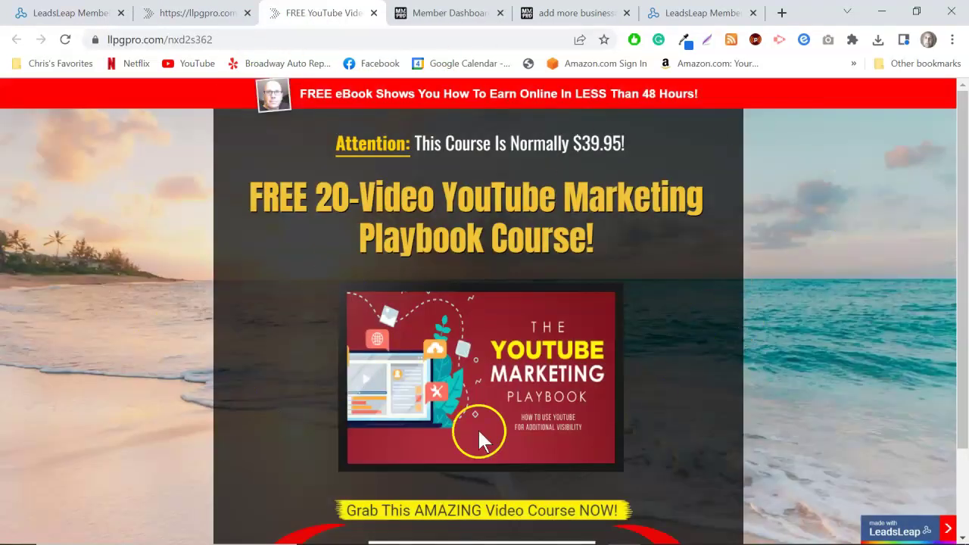
{"action": "scroll", "coordinate": [584, 432], "scroll_direction": "down", "scroll_amount": 2}
{"action": "scroll", "coordinate": [569, 448], "scroll_direction": "up", "scroll_amount": 2}
{"action": "left_click", "coordinate": [374, 13]}
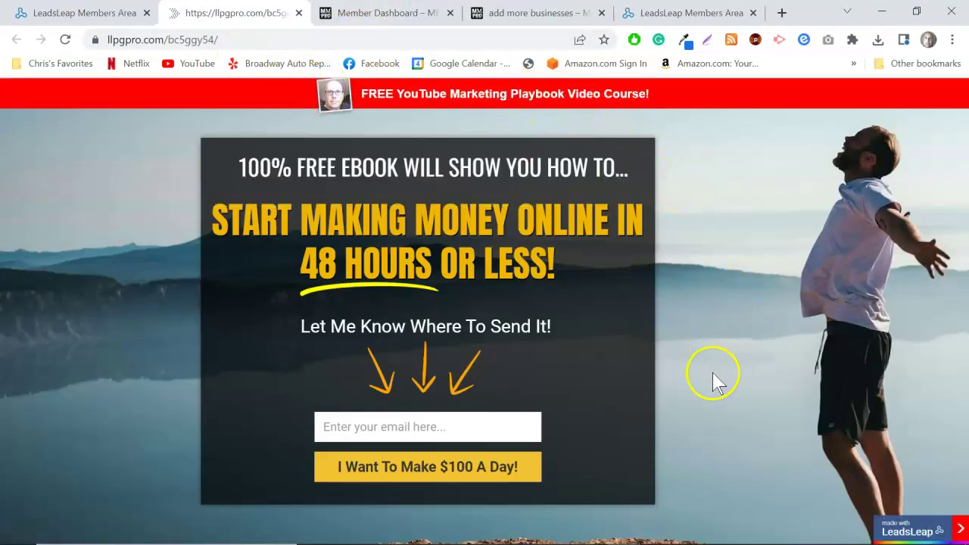
{"action": "left_click", "coordinate": [85, 13]}
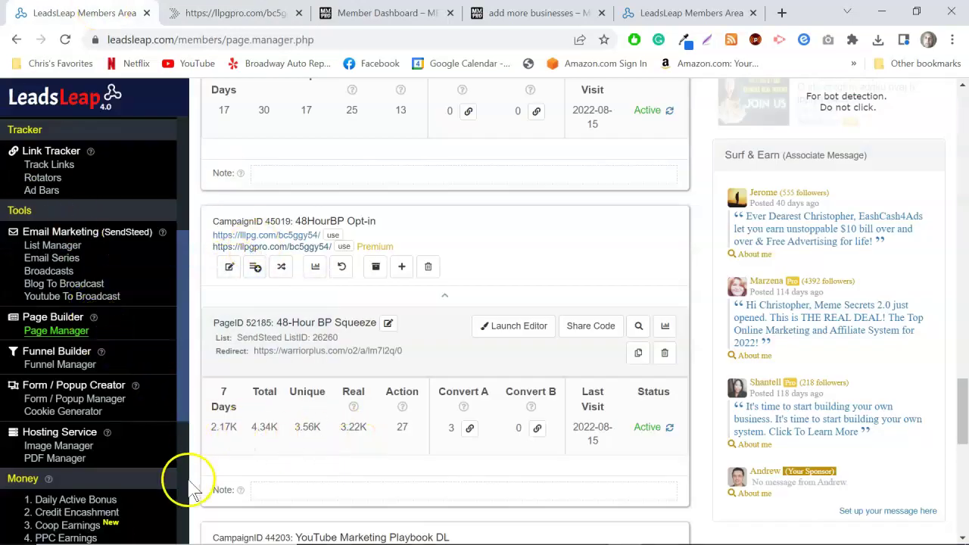
Browse the Image Manager's hosted images, such as the YouTube Marketing Playbook graphic.
{"action": "scroll", "coordinate": [422, 379], "scroll_direction": "up", "scroll_amount": 15}
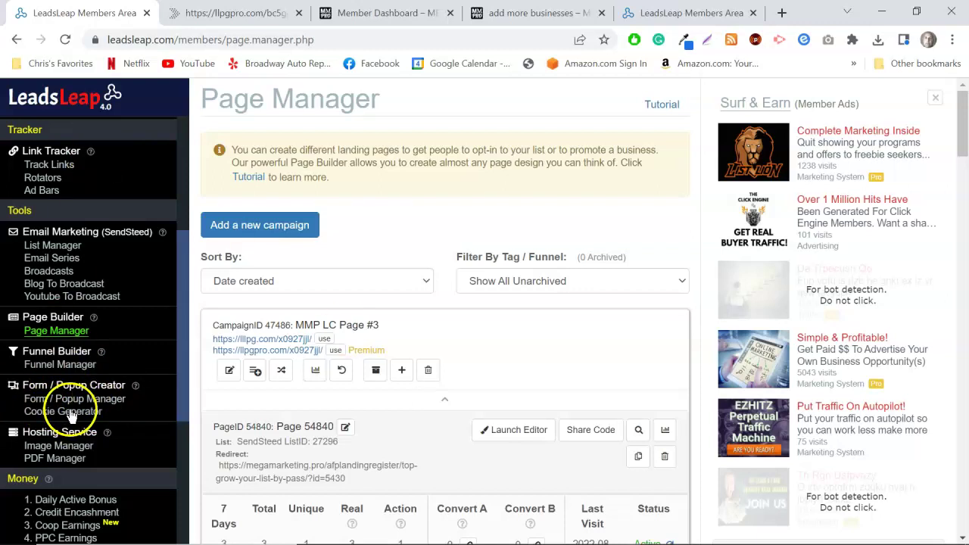
{"action": "scroll", "coordinate": [125, 424], "scroll_direction": "down", "scroll_amount": 1}
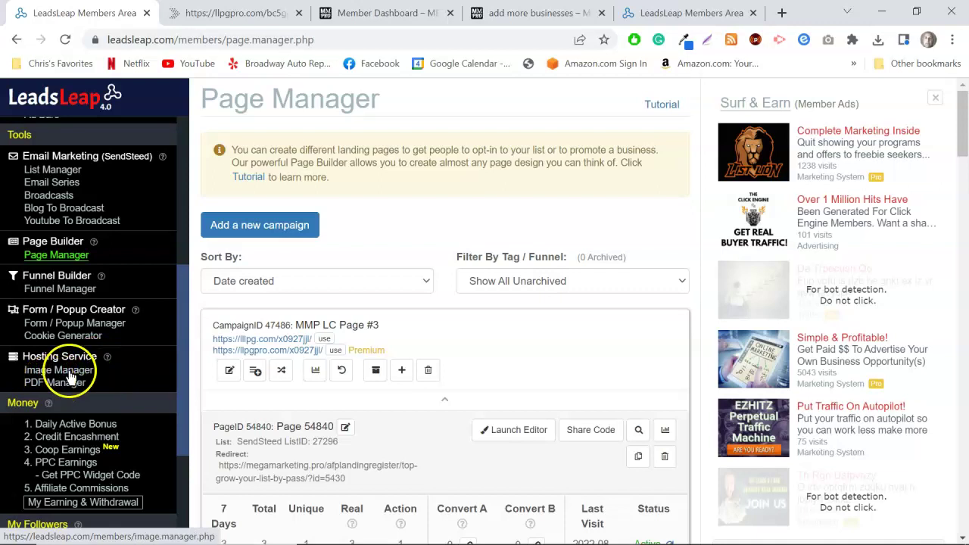
{"action": "scroll", "coordinate": [384, 364], "scroll_direction": "down", "scroll_amount": 3}
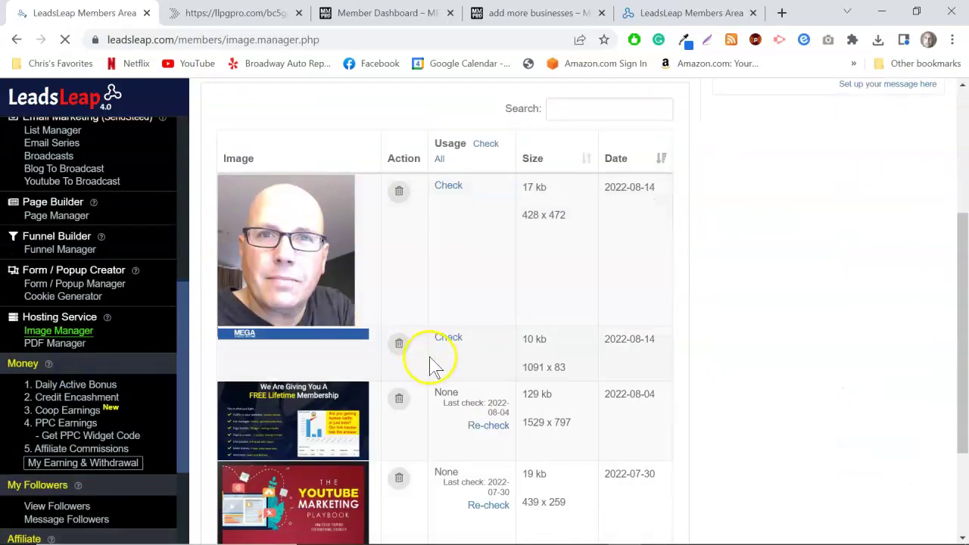
Open the PDF Manager listing 48HourBlueprint-24016.pdf.
{"action": "scroll", "coordinate": [443, 368], "scroll_direction": "up", "scroll_amount": 1}
{"action": "left_click", "coordinate": [72, 344]}
{"action": "scroll", "coordinate": [454, 417], "scroll_direction": "down", "scroll_amount": 5}
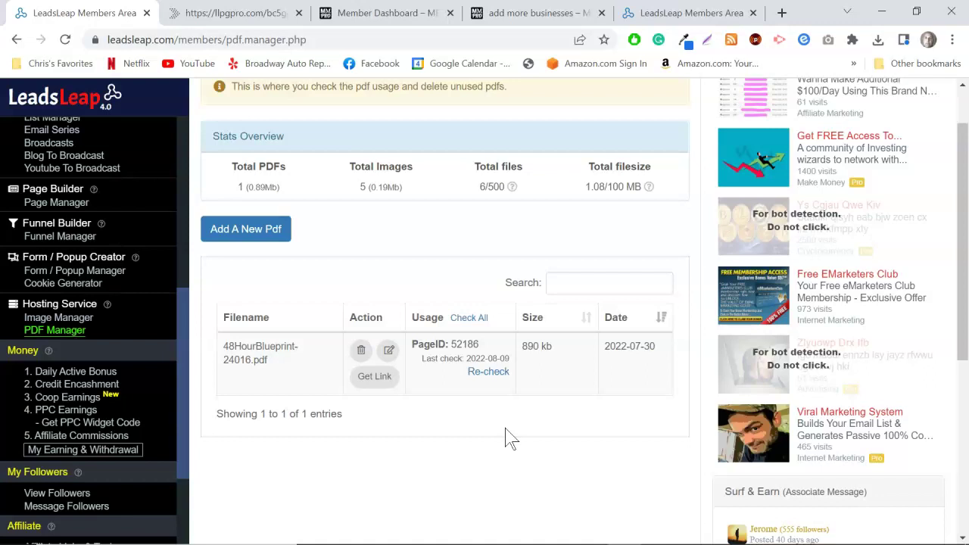
Check the 48HourBlueprint PDF's download link in a new tab, then close it and the dialog.
{"action": "left_click", "coordinate": [367, 381]}
{"action": "left_click_drag", "start_coordinate": [612, 186], "coordinate": [325, 188]}
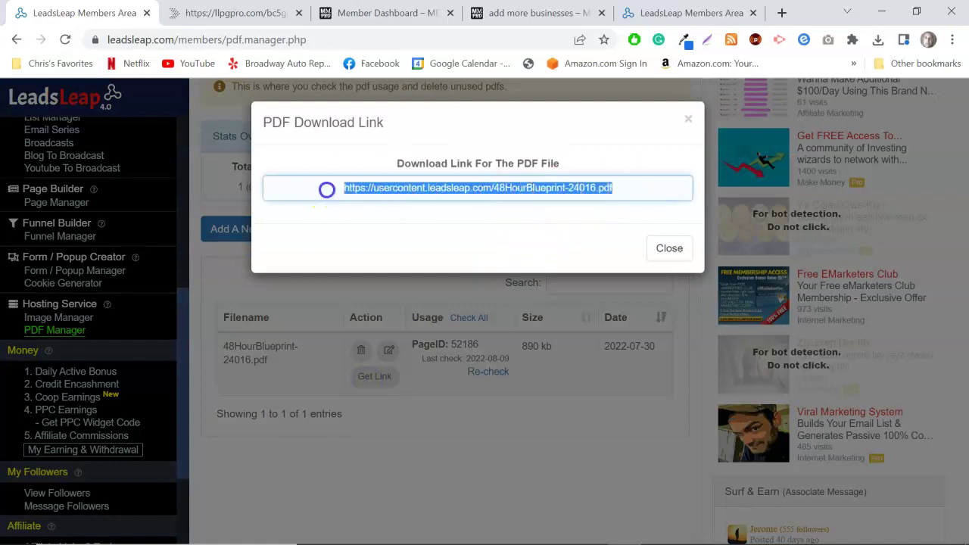
{"action": "right_click", "coordinate": [386, 190]}
{"action": "left_click", "coordinate": [436, 322]}
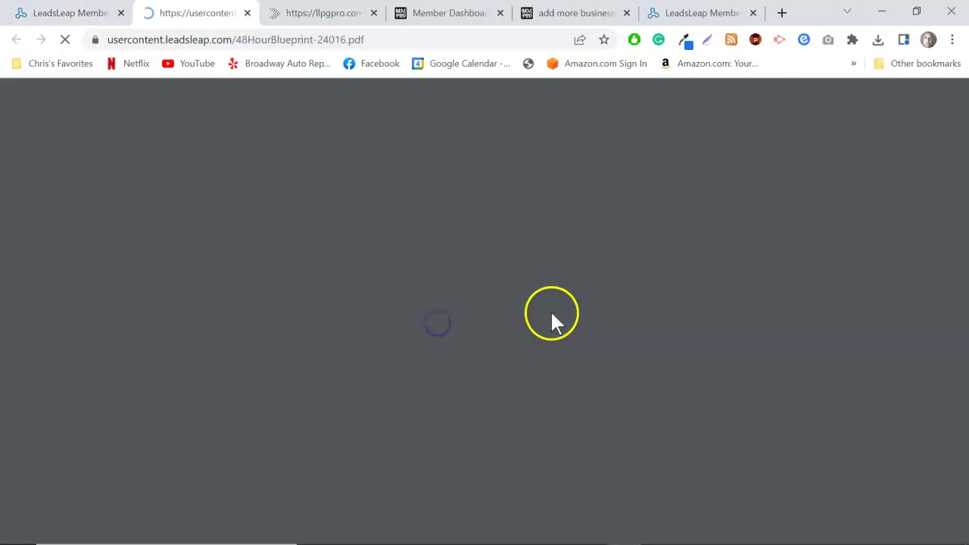
{"action": "scroll", "coordinate": [714, 426], "scroll_direction": "down", "scroll_amount": 15}
{"action": "scroll", "coordinate": [712, 428], "scroll_direction": "up", "scroll_amount": 4}
{"action": "scroll", "coordinate": [697, 420], "scroll_direction": "up", "scroll_amount": 10}
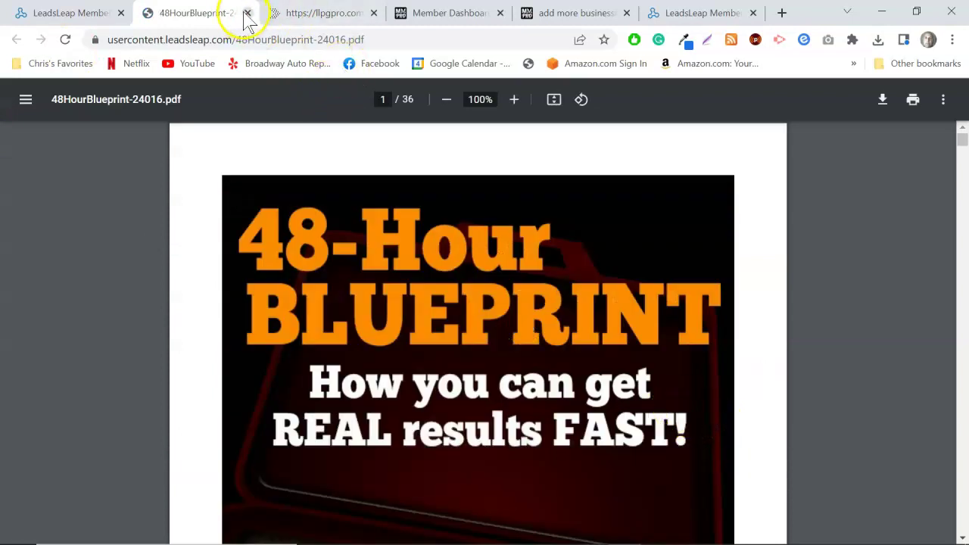
{"action": "left_click", "coordinate": [247, 13]}
{"action": "left_click", "coordinate": [688, 122]}
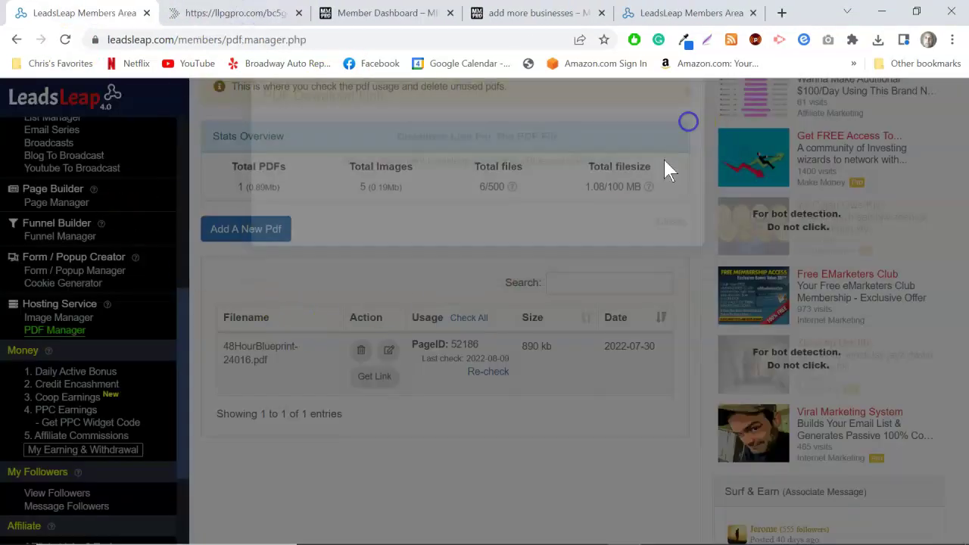
{"action": "scroll", "coordinate": [541, 356], "scroll_direction": "up", "scroll_amount": 2}
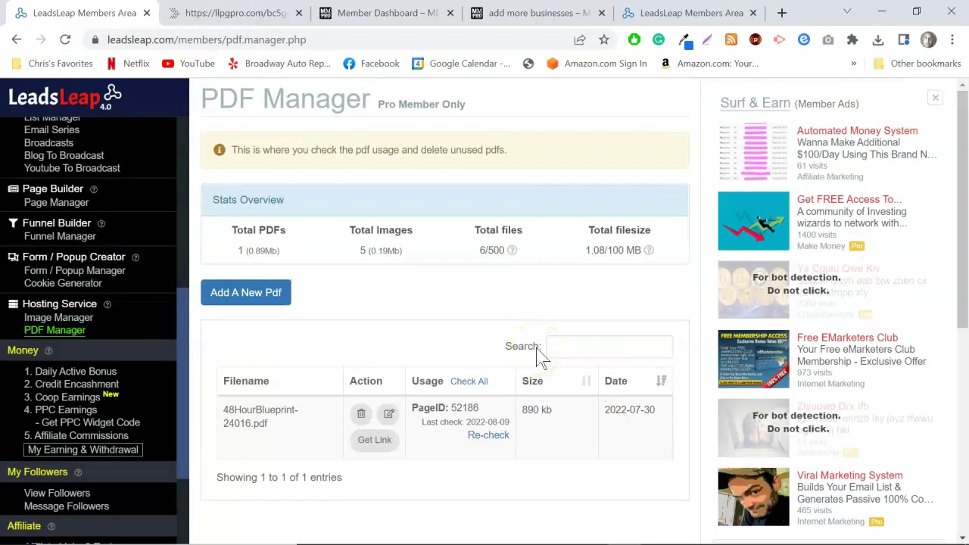